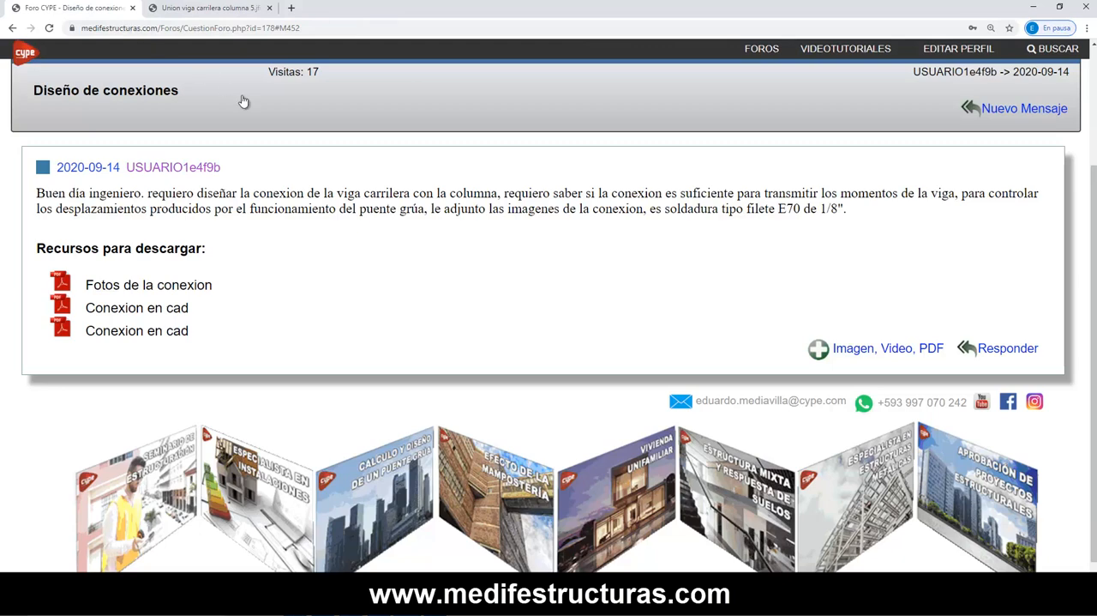
- Look through the online courses listed on the Aula CYPE video tutorials page
scroll(240, 103, up, 2)
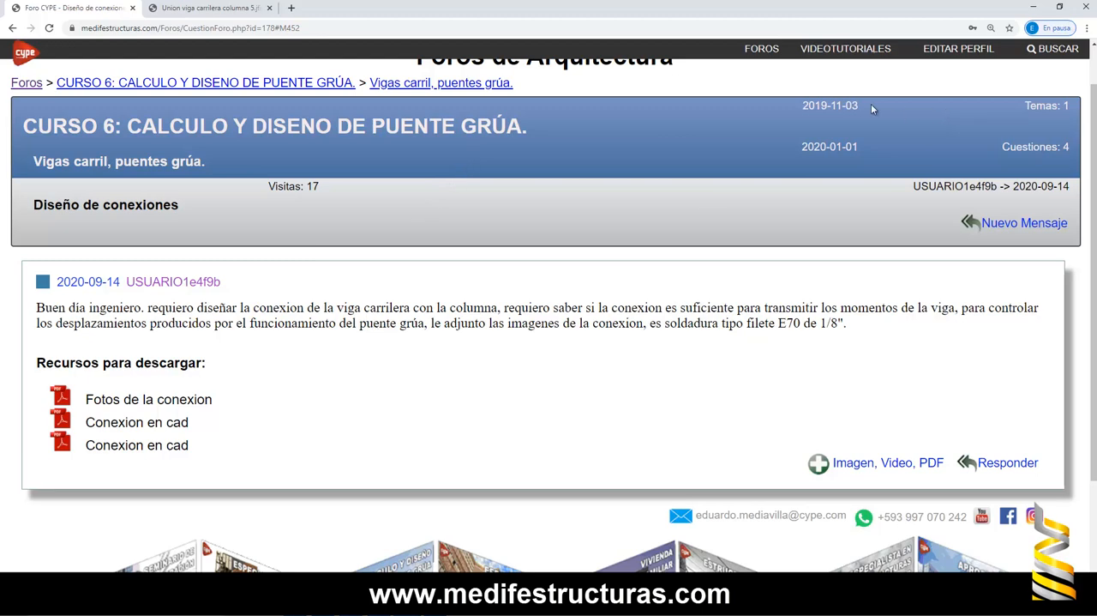
click(834, 53)
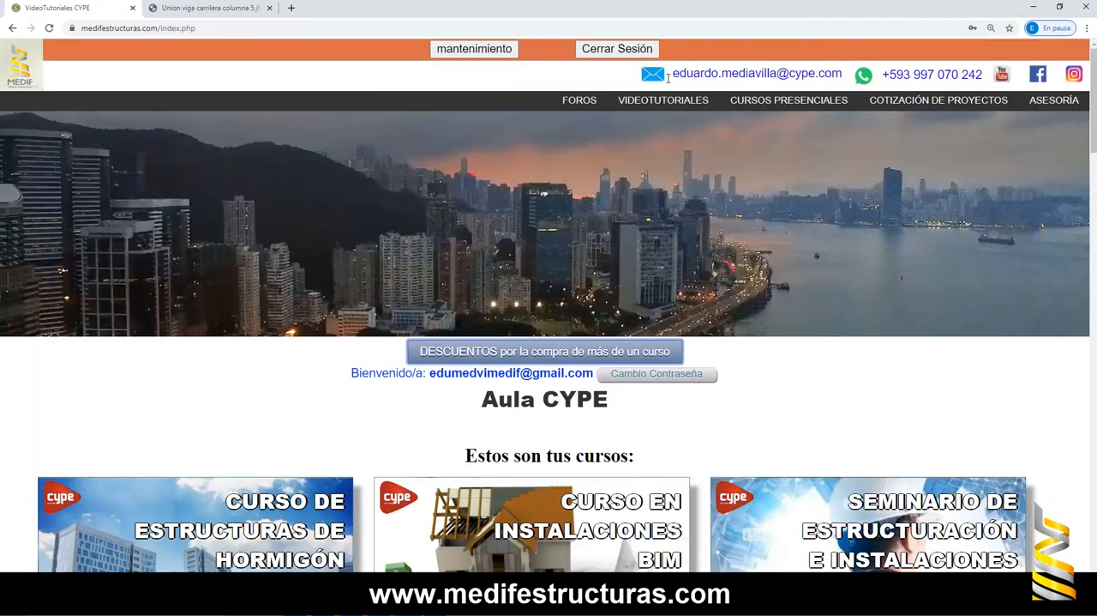
click(598, 107)
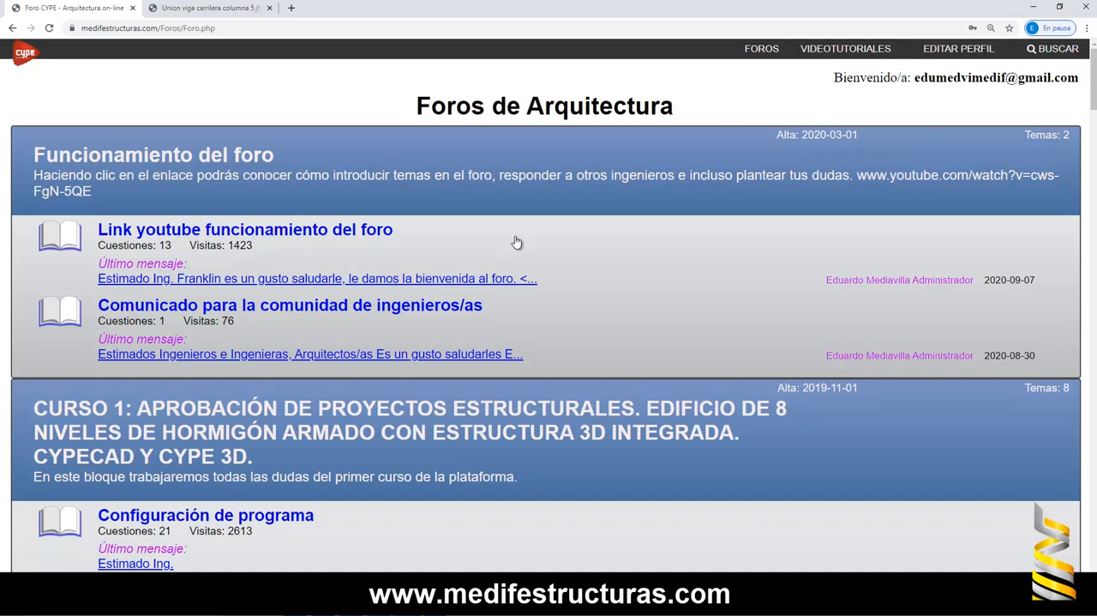
click(828, 55)
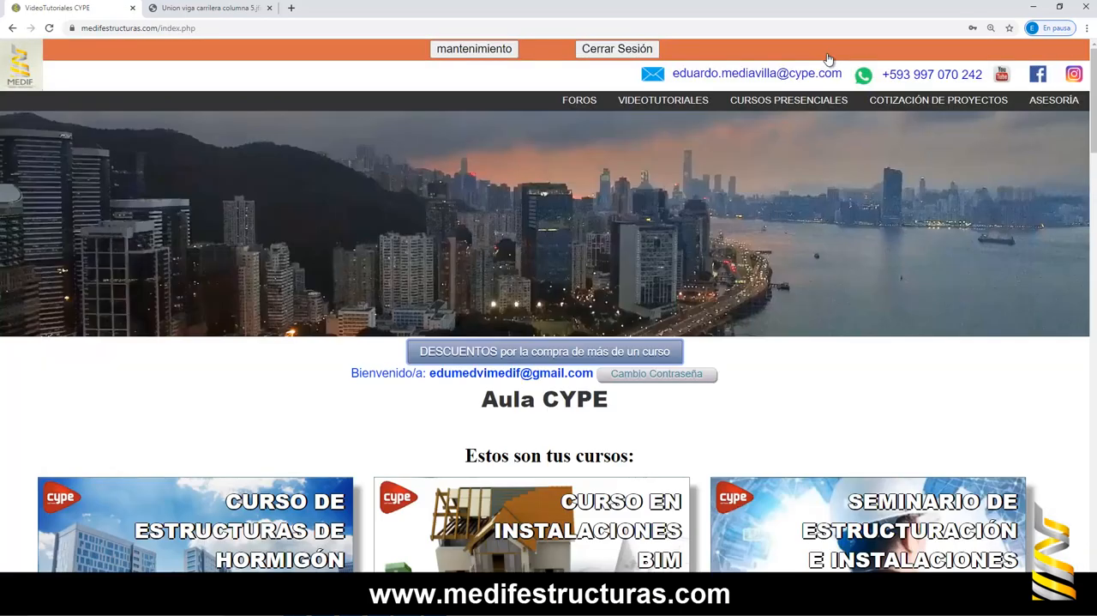
scroll(416, 254, down, 4)
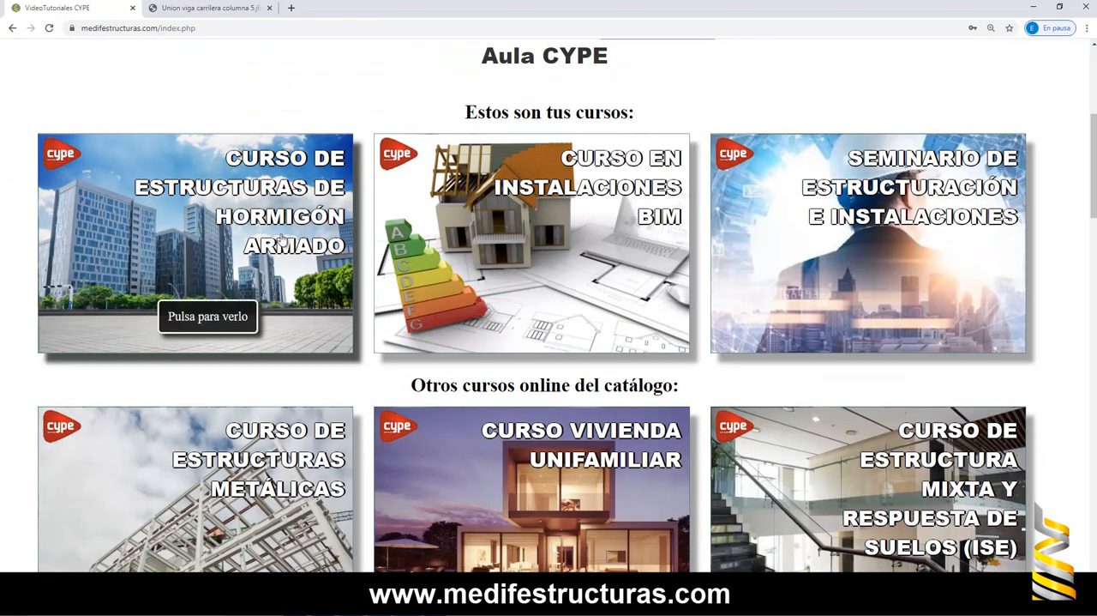
scroll(282, 240, down, 4)
scroll(549, 360, up, 3)
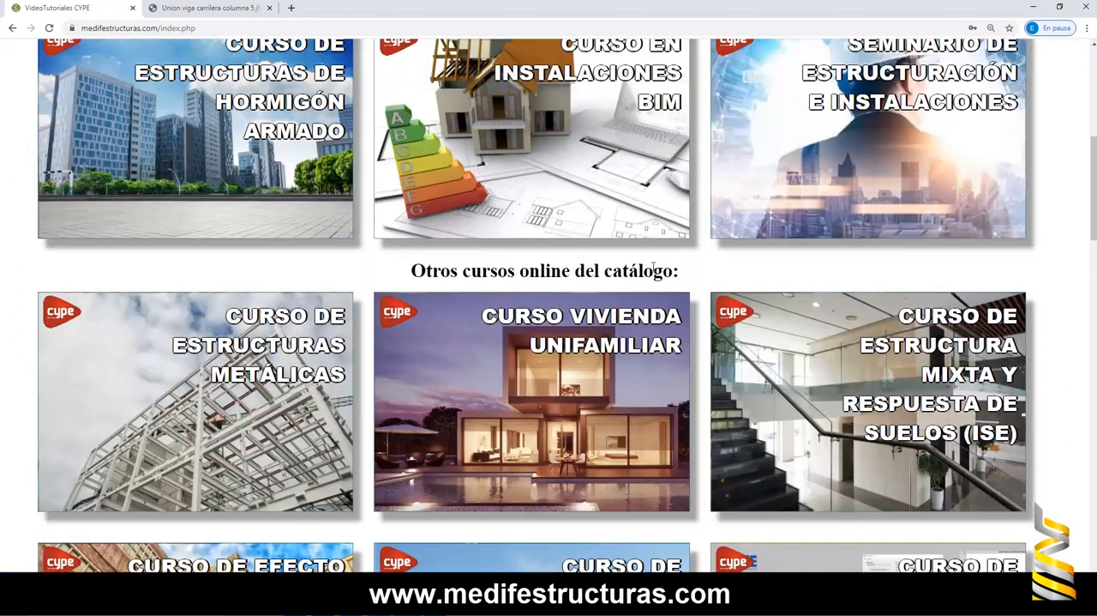
scroll(653, 269, up, 5)
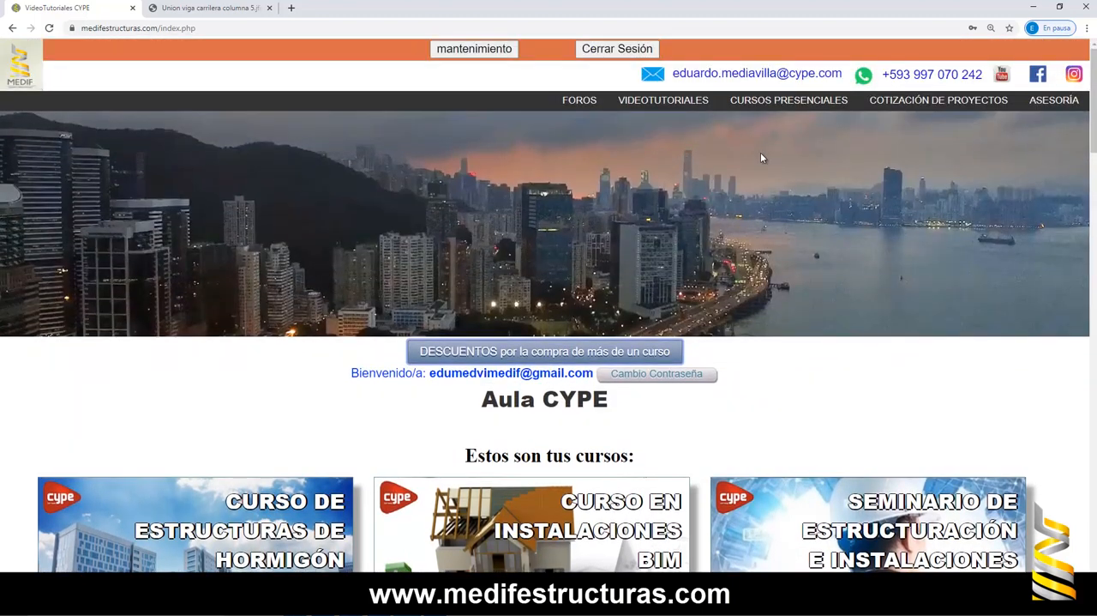
- Open the latest question under CURSO 6: CALCULO Y DISENO DE PUENTE GRÚA in the forum and view its attachment Fotos de la conexion
click(583, 104)
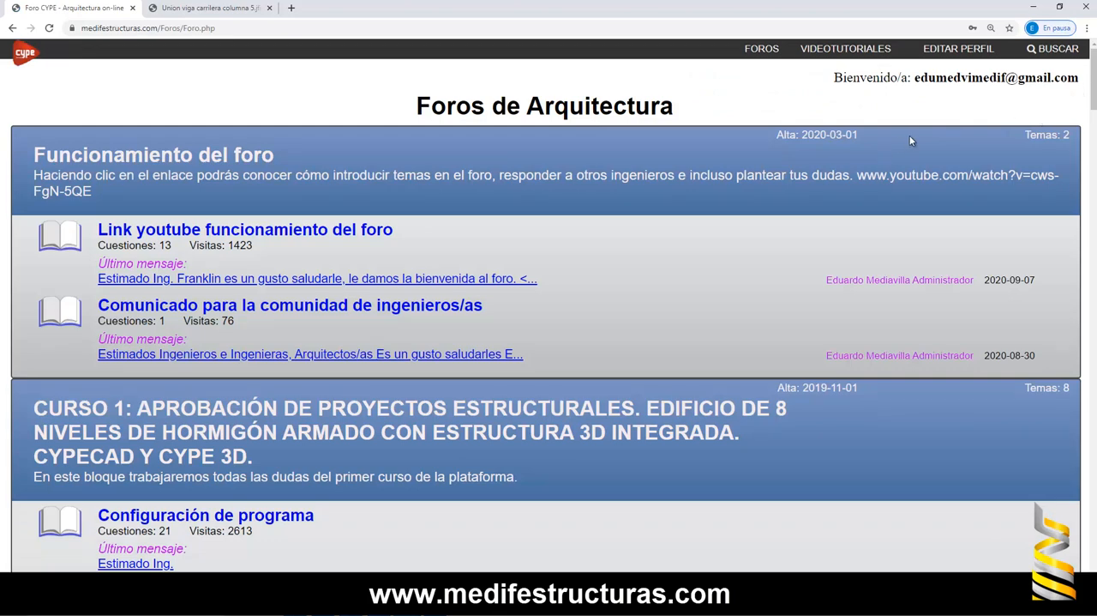
scroll(1087, 133, down, 5)
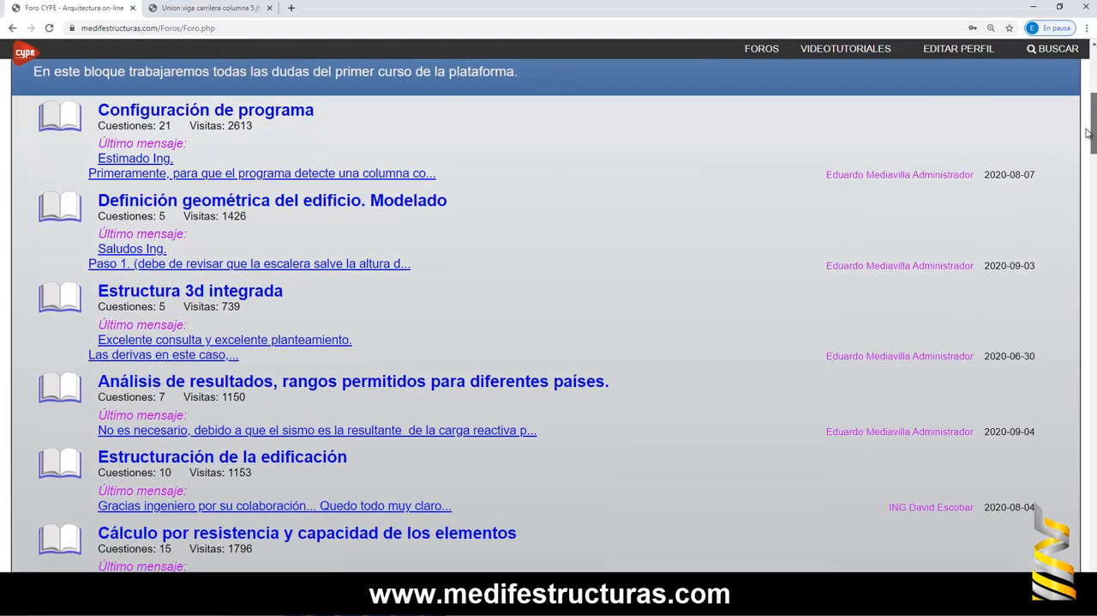
drag(1088, 133, 1058, 360)
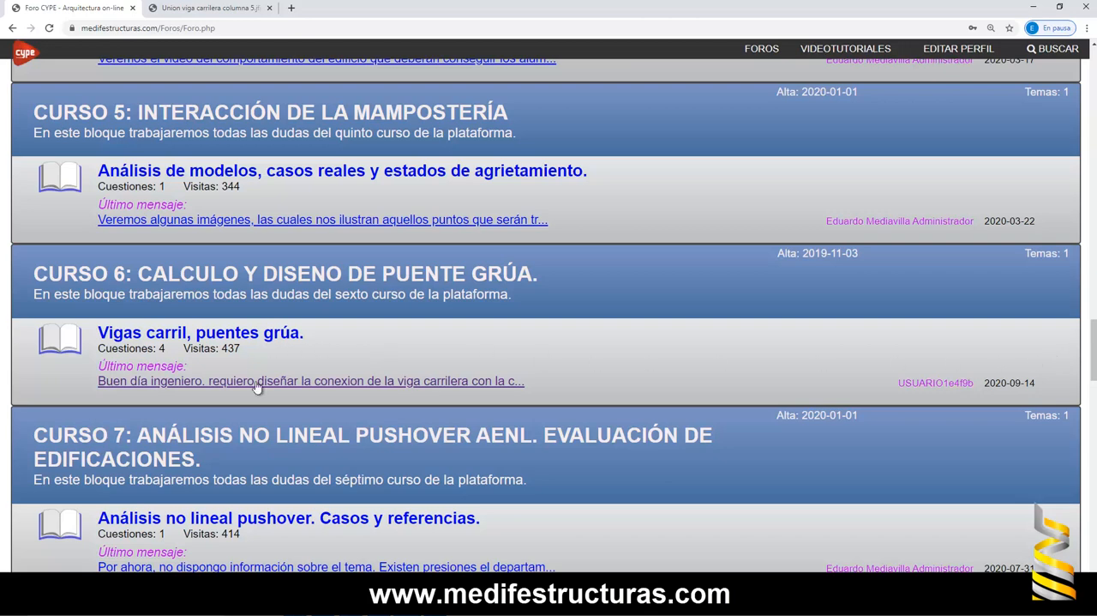
click(183, 382)
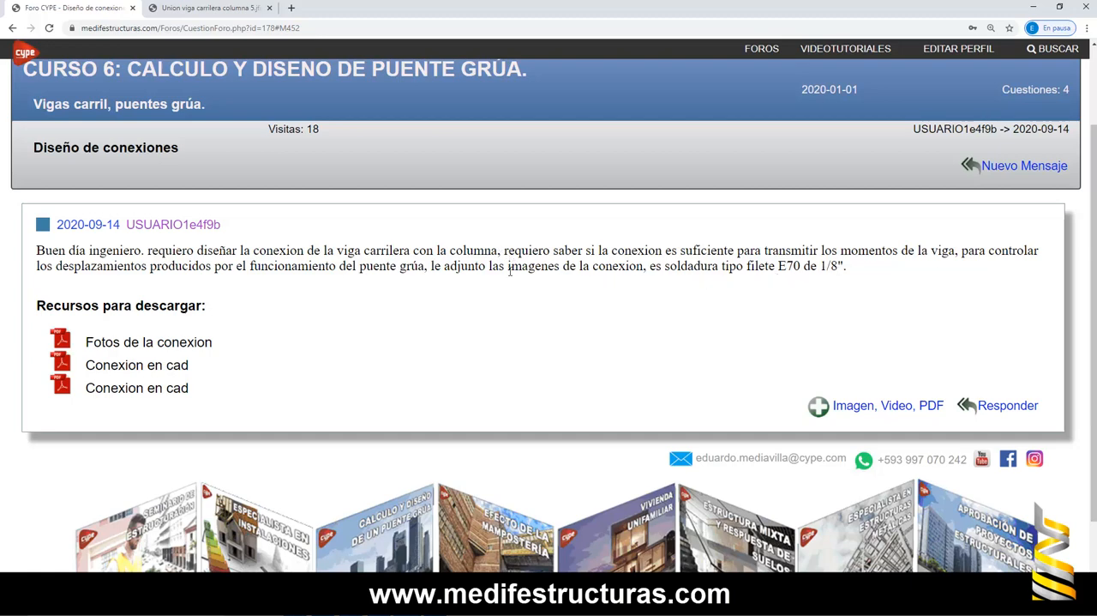
click(162, 345)
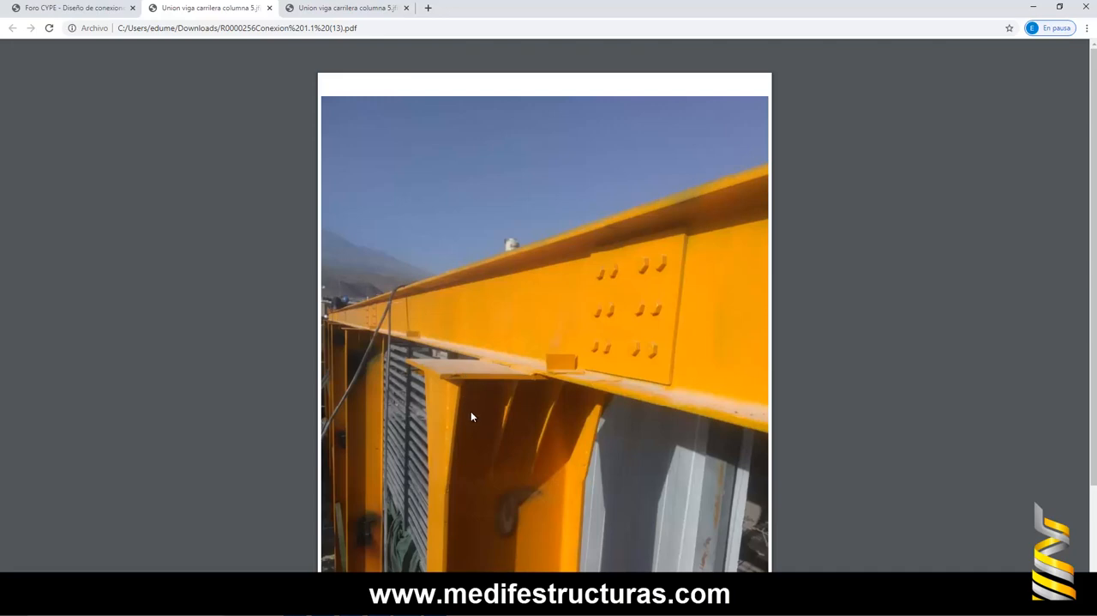
- Switch to CYPE 3D and display the Cubierta crane girder structure as a 3D model
click(1036, 8)
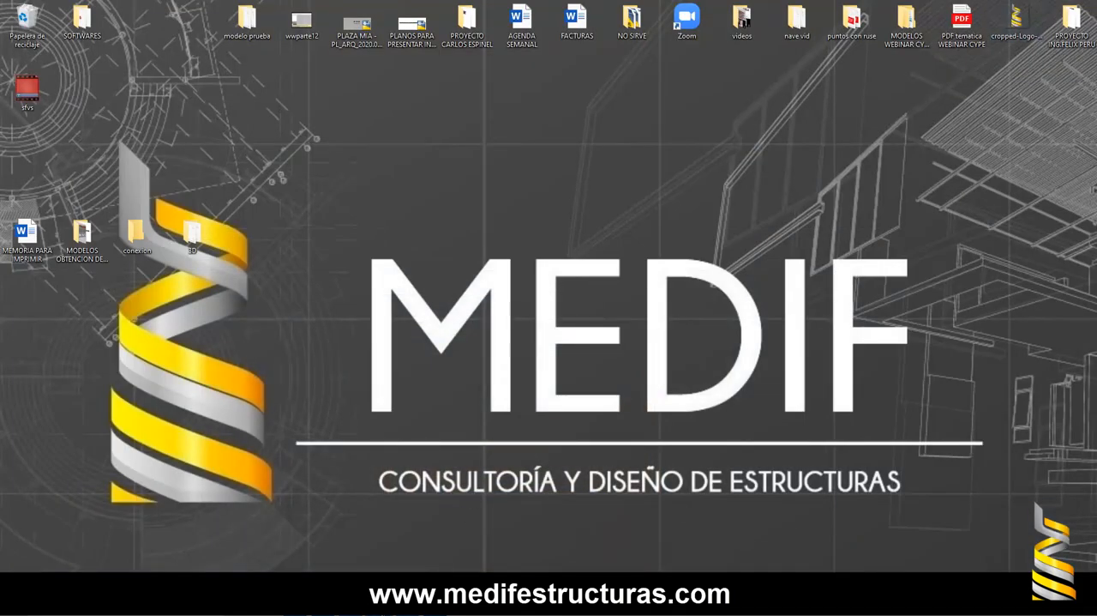
mouse_move(379, 604)
click(386, 572)
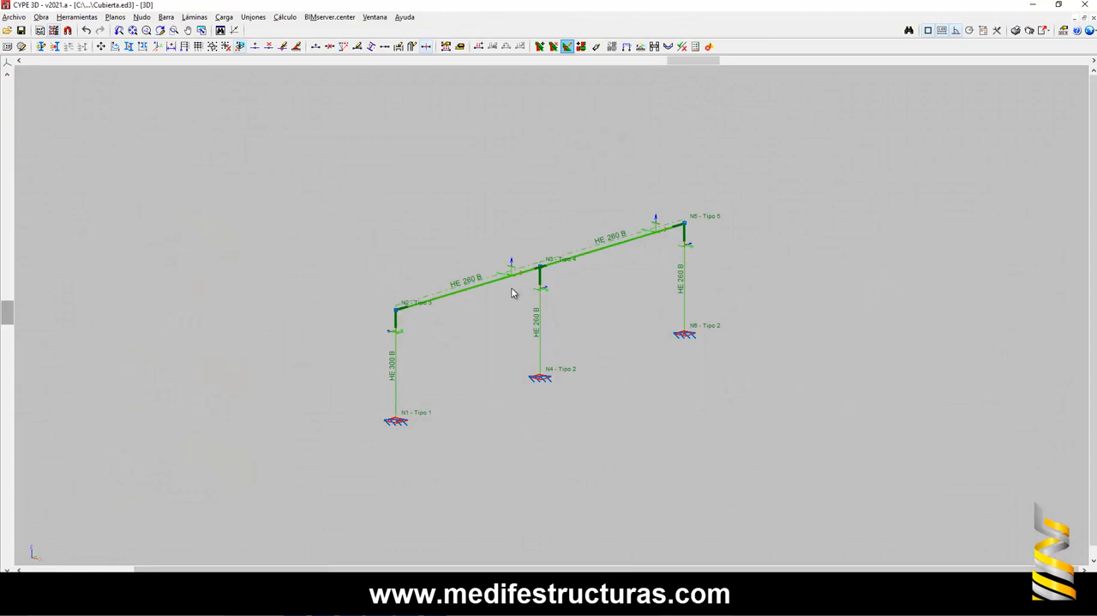
scroll(512, 293, up, 1)
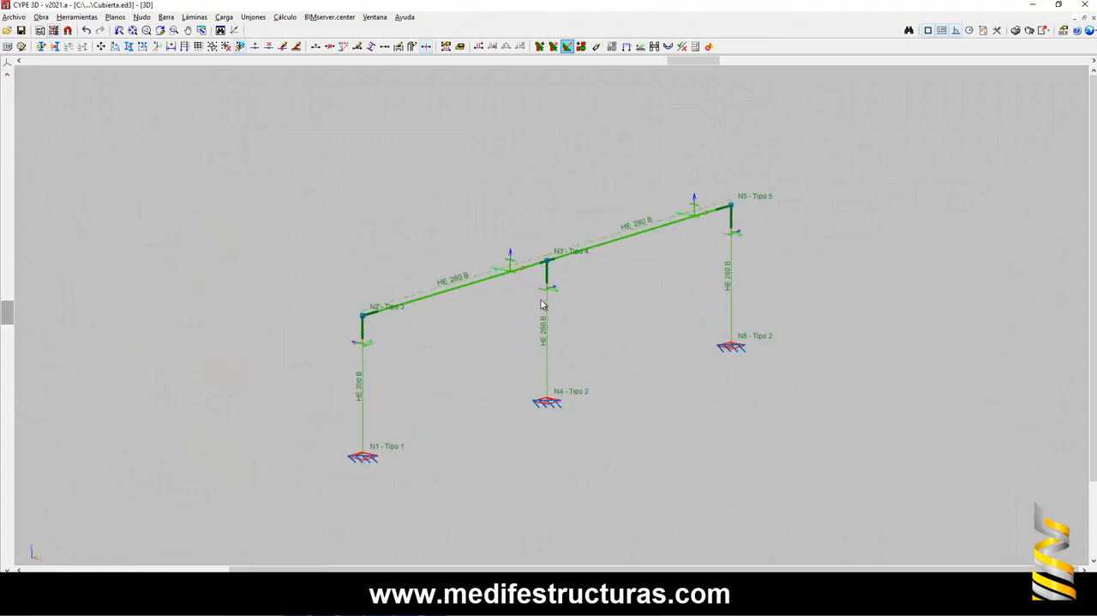
click(87, 20)
click(183, 282)
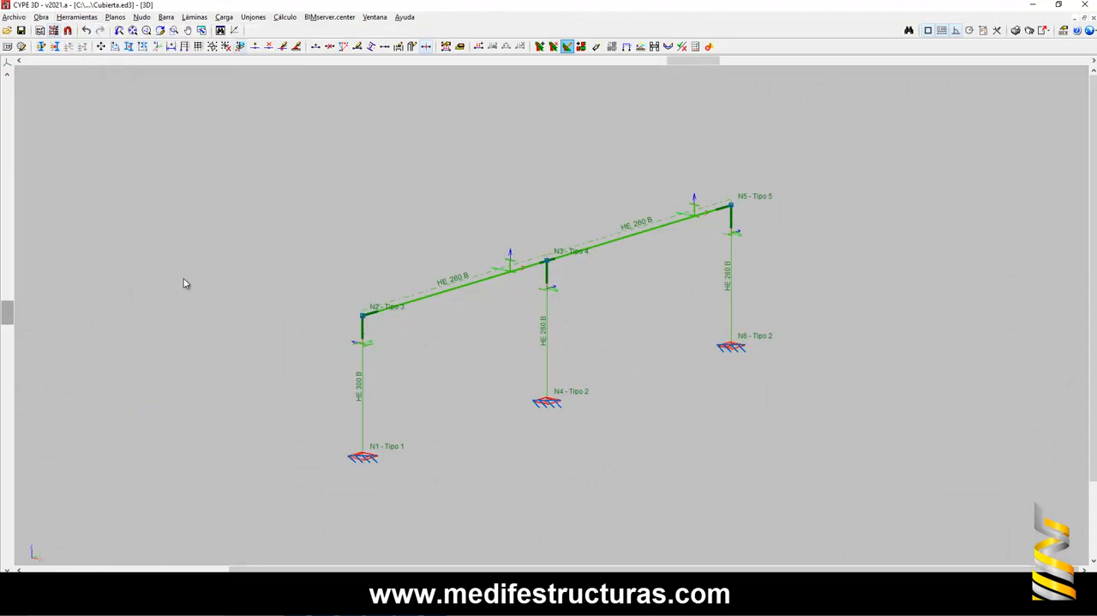
click(77, 16)
mouse_move(86, 270)
click(335, 269)
- Examine the stiffeners, bolts and plate where the continuous girder rests on the middle column, from both sides
scroll(544, 343, up, 2)
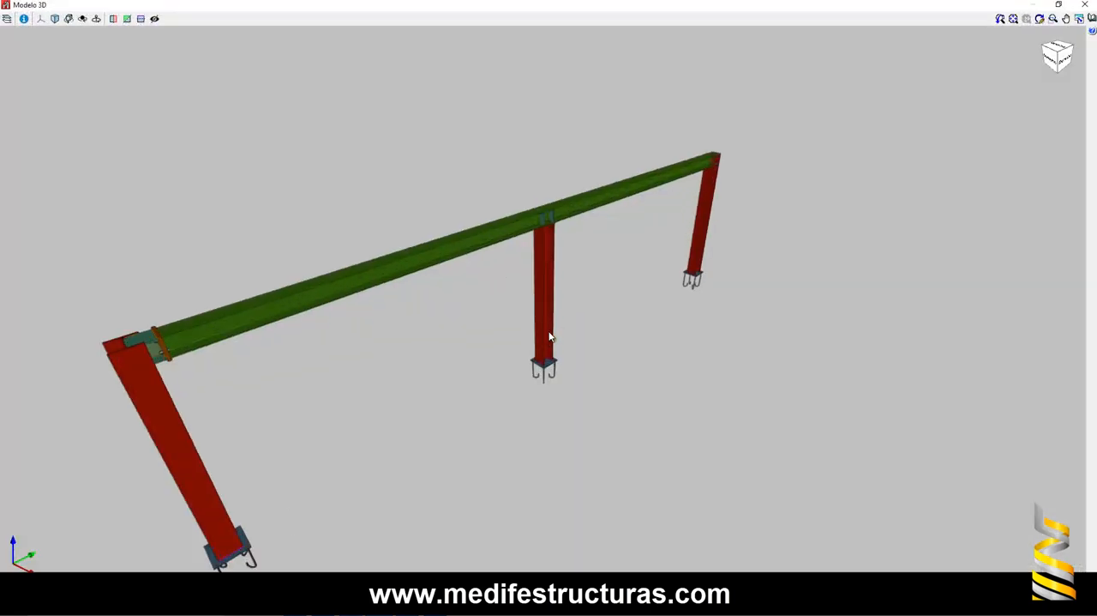
scroll(614, 298, up, 5)
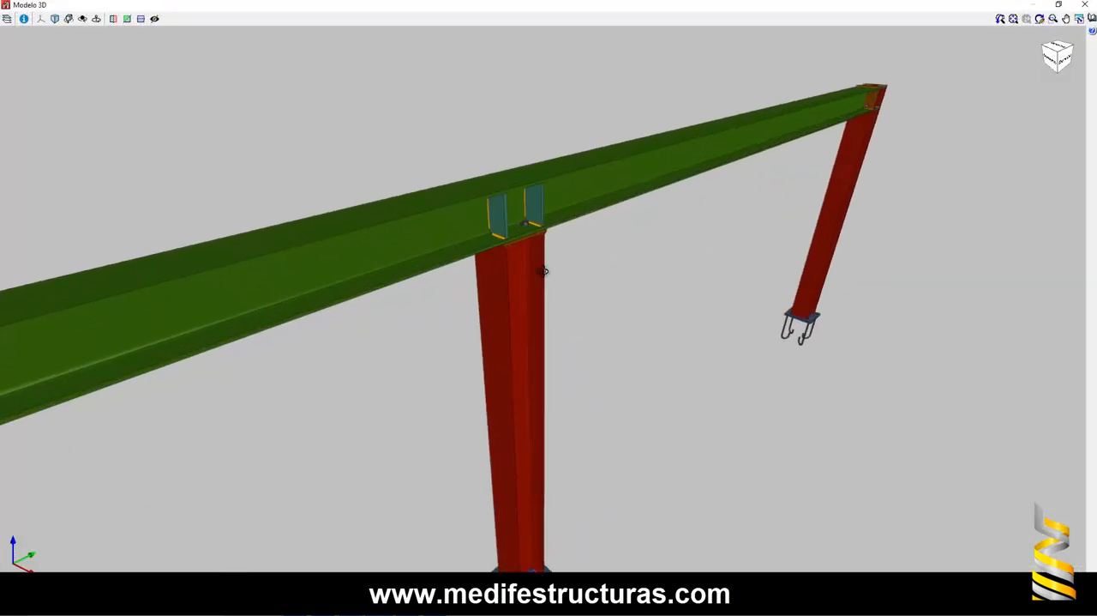
middle_drag(512, 251, 543, 265)
scroll(511, 209, up, 4)
scroll(501, 214, down, 2)
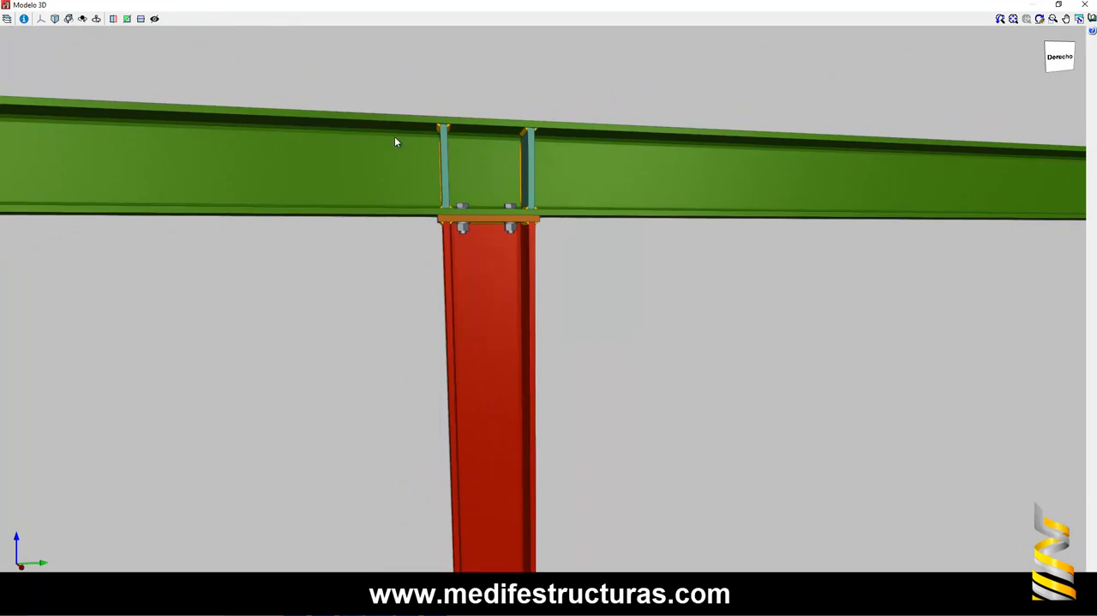
middle_drag(486, 293, 529, 236)
scroll(529, 236, down, 5)
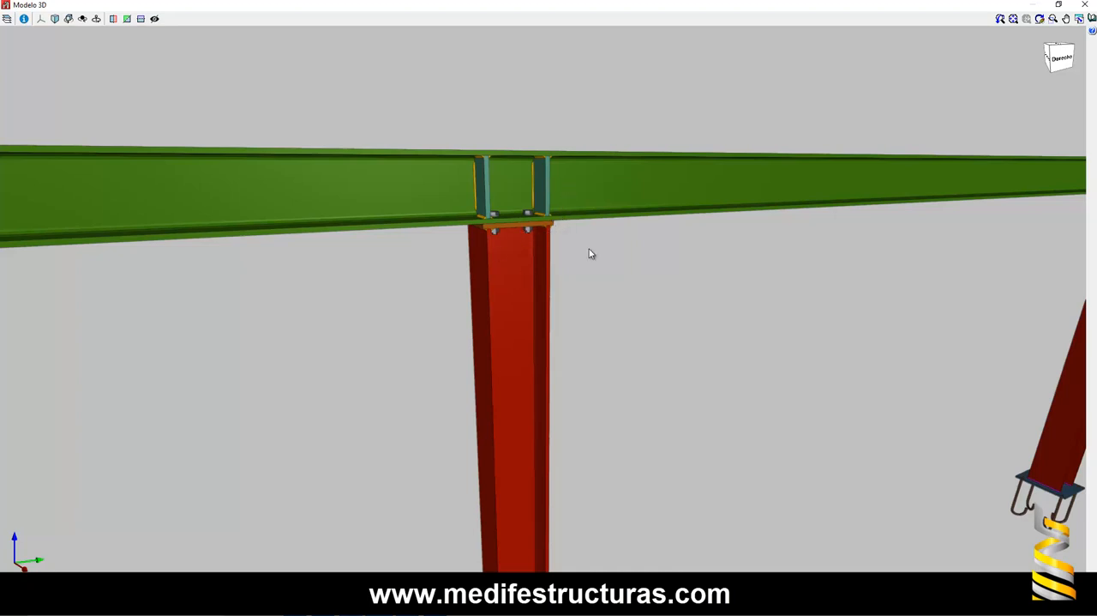
scroll(575, 262, down, 5)
scroll(553, 235, up, 5)
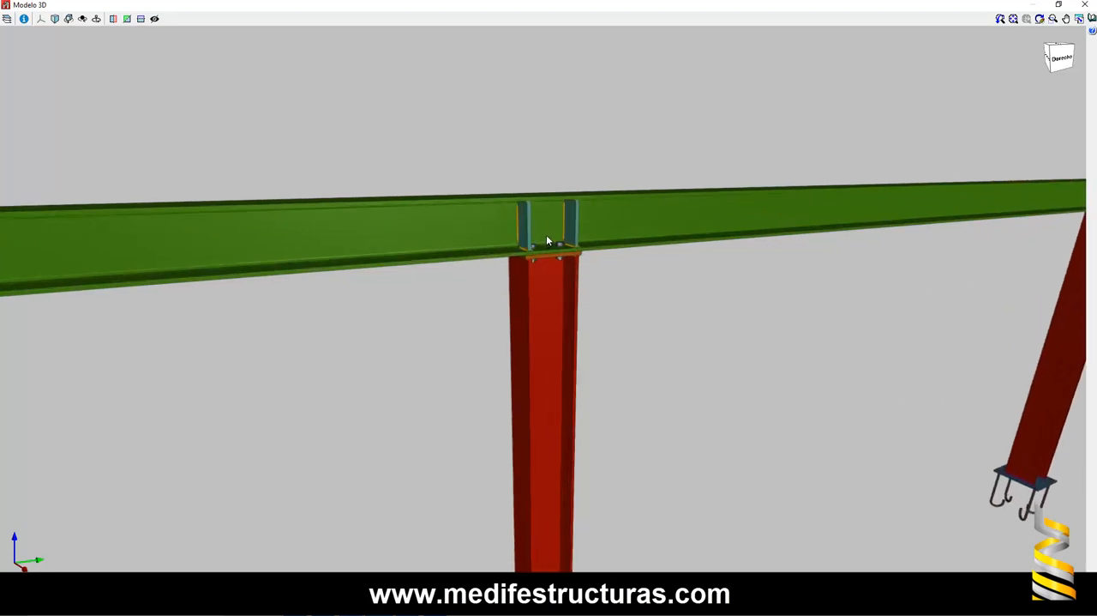
scroll(559, 230, down, 2)
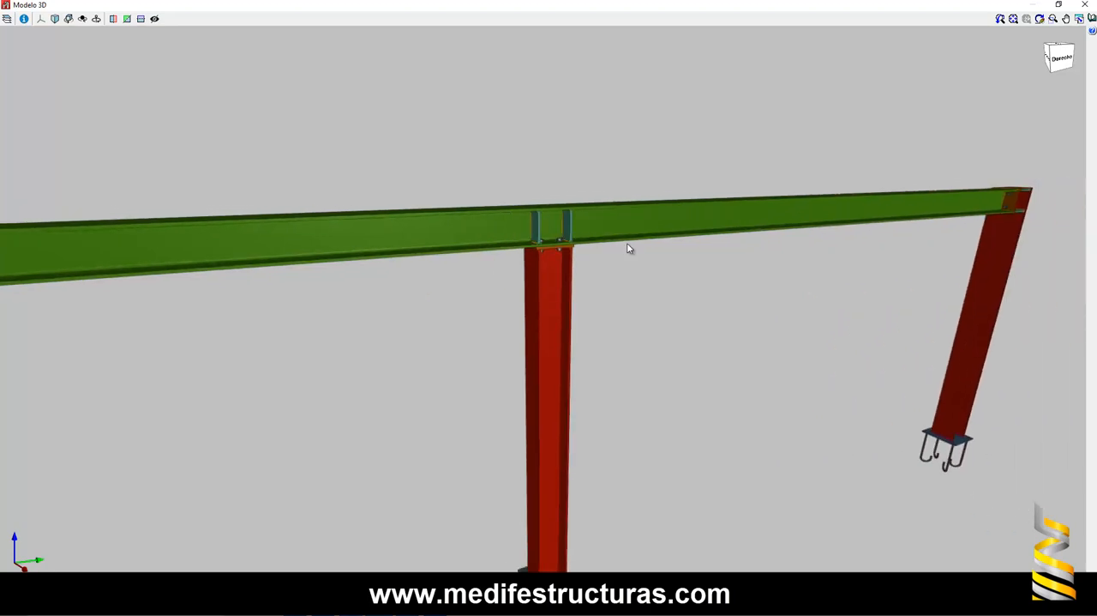
mouse_move(674, 259)
middle_down()
mouse_move(509, 228)
mouse_move(534, 216)
middle_up()
scroll(583, 209, up, 3)
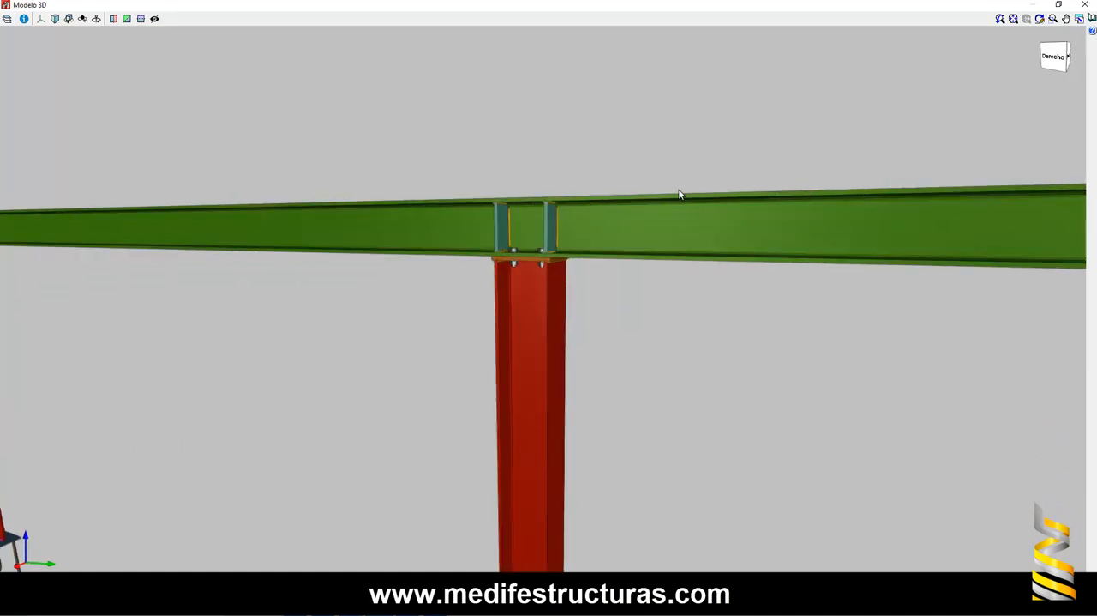
middle_drag(378, 203, 809, 201)
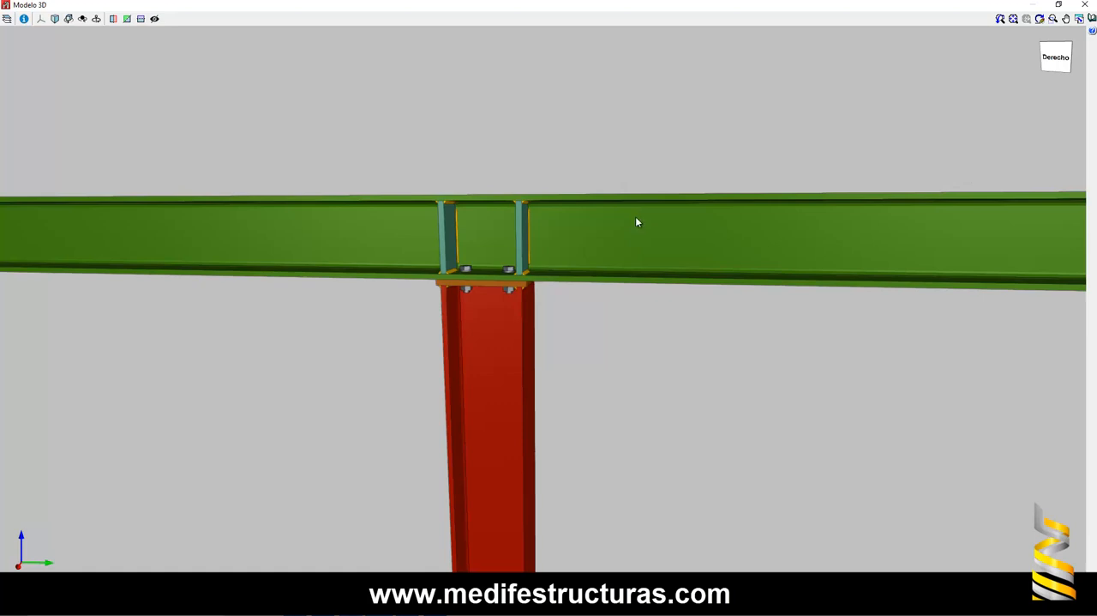
- Inspect the girder's bolted end-plate connections at both end columns, recheck the middle support, and close the 3D model view
scroll(656, 229, down, 3)
middle_drag(541, 230, 947, 231)
middle_drag(241, 229, 387, 214)
scroll(288, 229, up, 4)
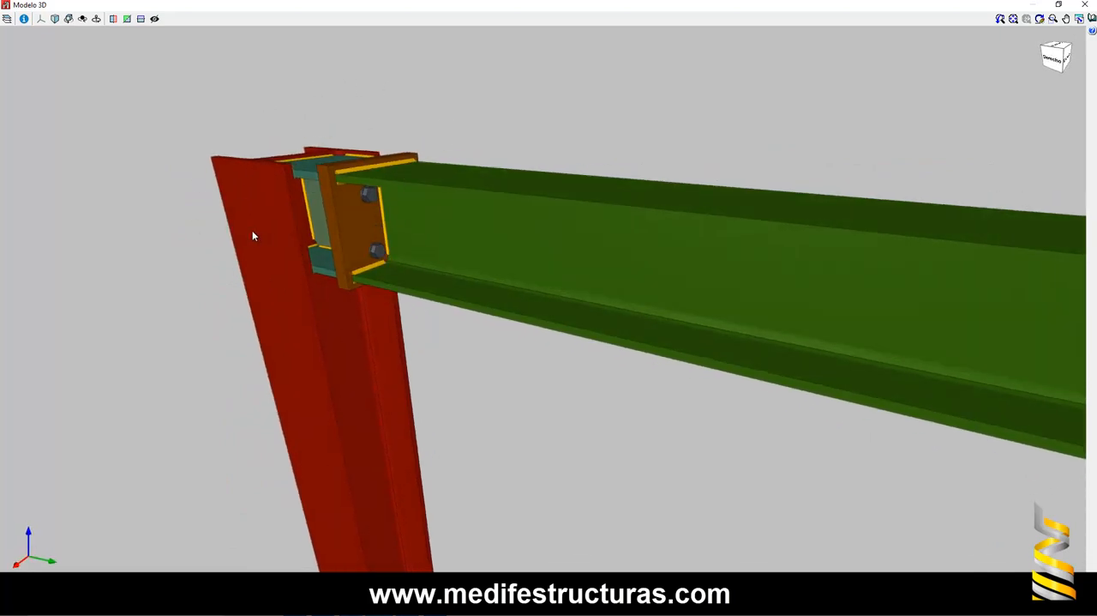
middle_drag(252, 235, 144, 254)
scroll(117, 228, down, 5)
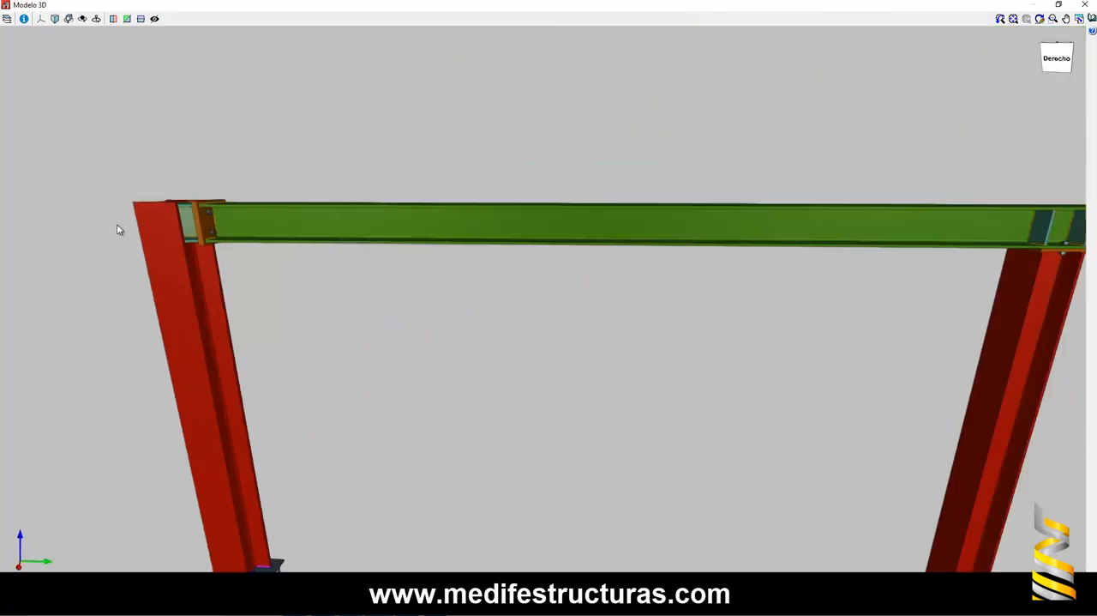
scroll(919, 238, up, 5)
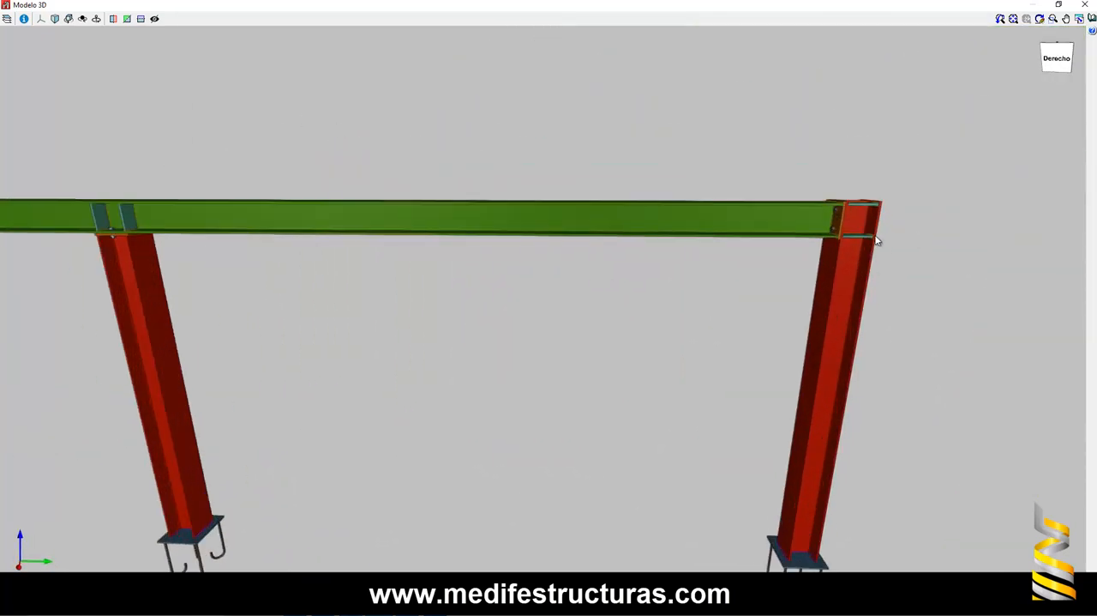
middle_drag(869, 240, 417, 263)
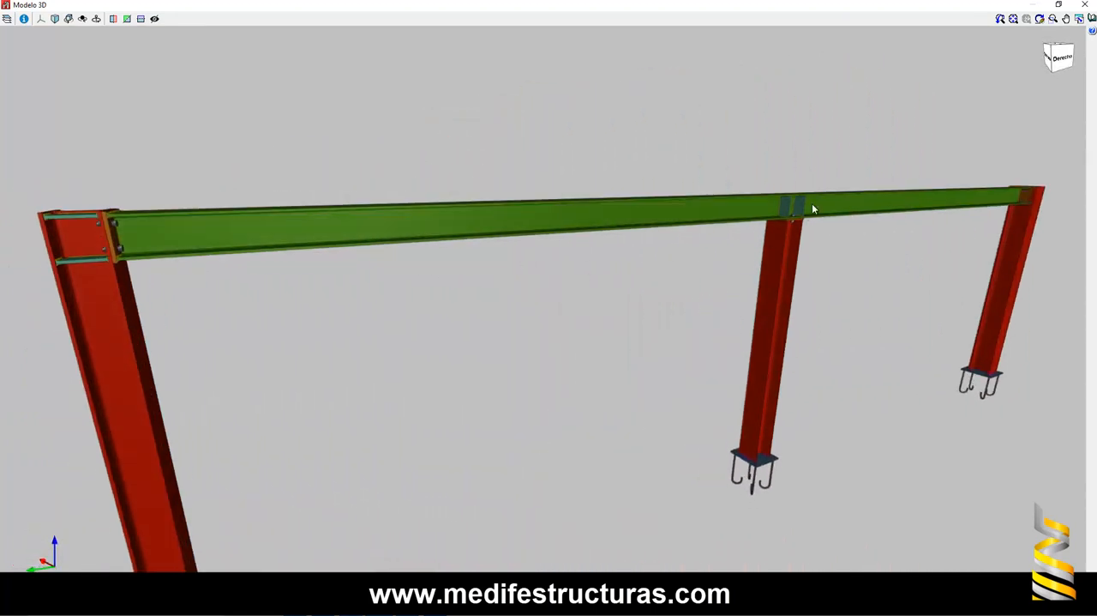
scroll(811, 208, up, 5)
scroll(773, 227, up, 2)
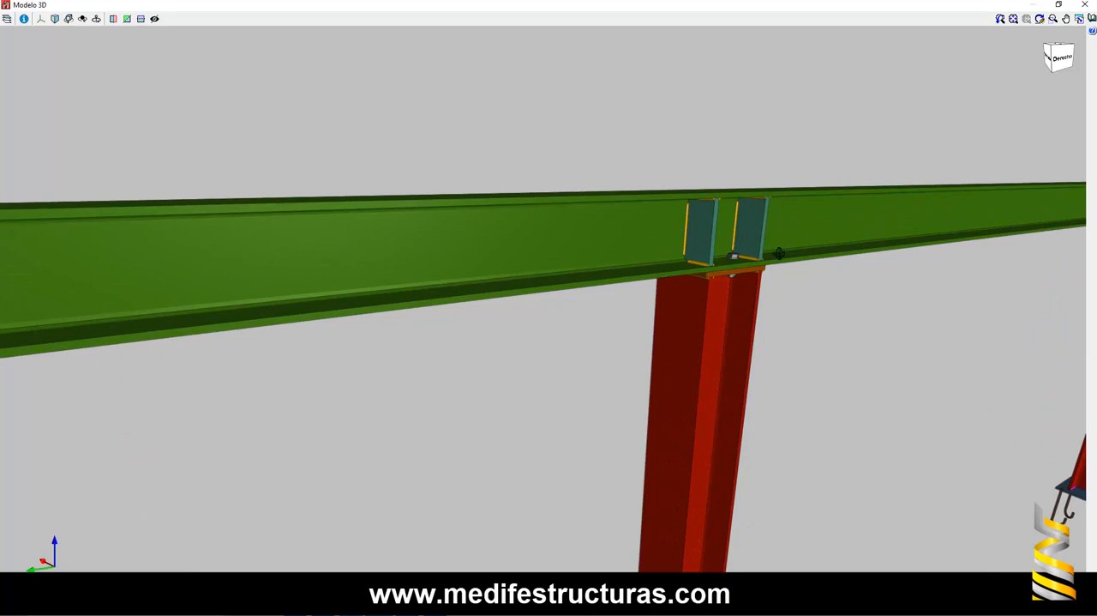
middle_drag(779, 252, 669, 251)
click(1085, 4)
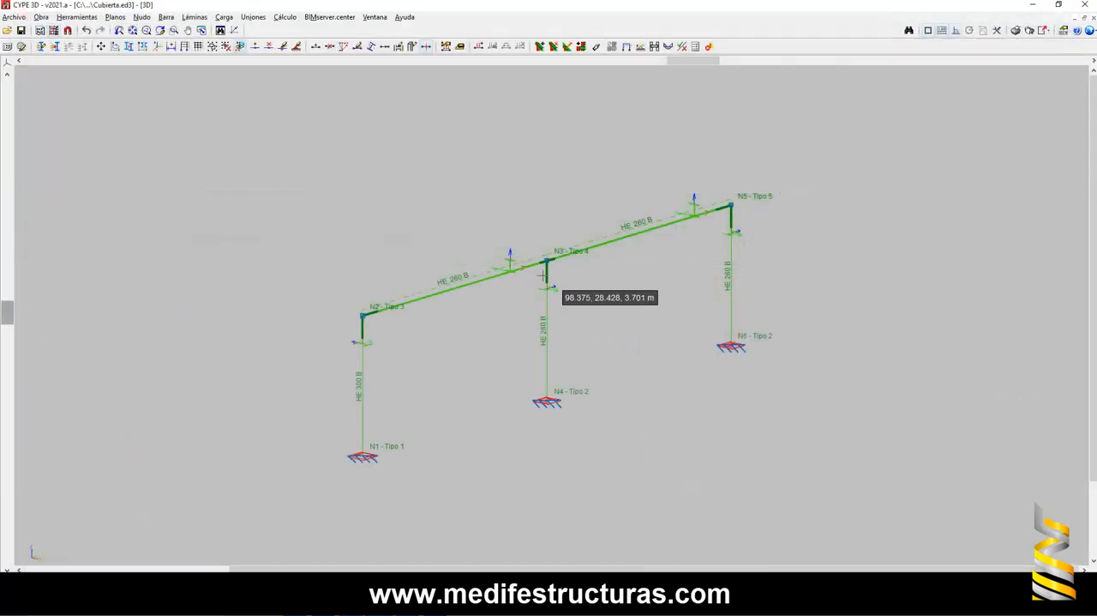
- Review the arrangement settings of the girder piece N2/N5 with Describir disposición and accept them
scroll(540, 274, up, 1)
scroll(538, 275, up, 1)
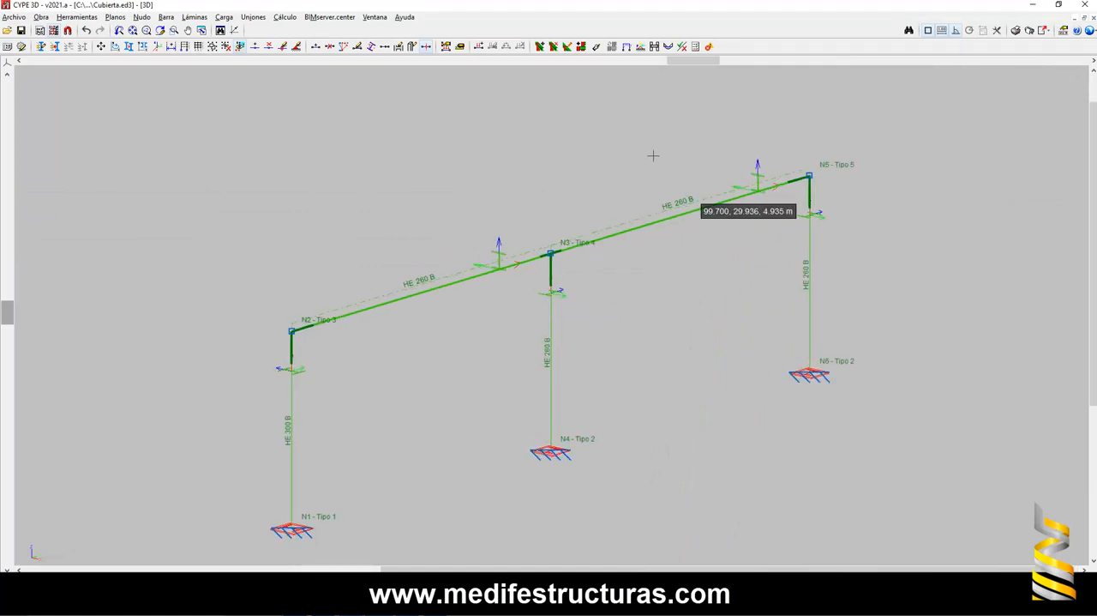
click(167, 18)
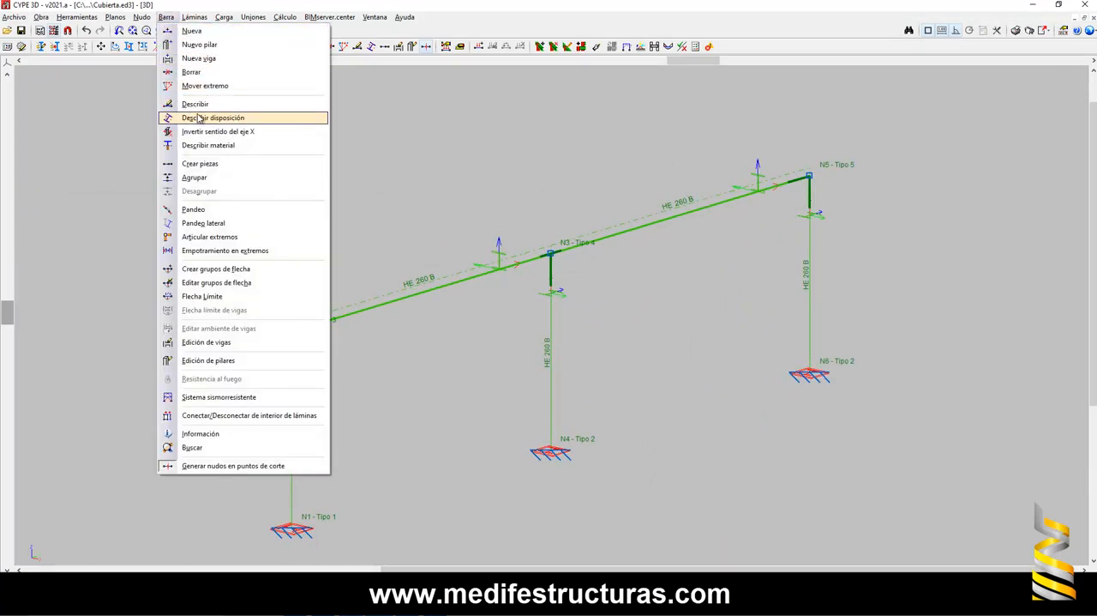
click(211, 117)
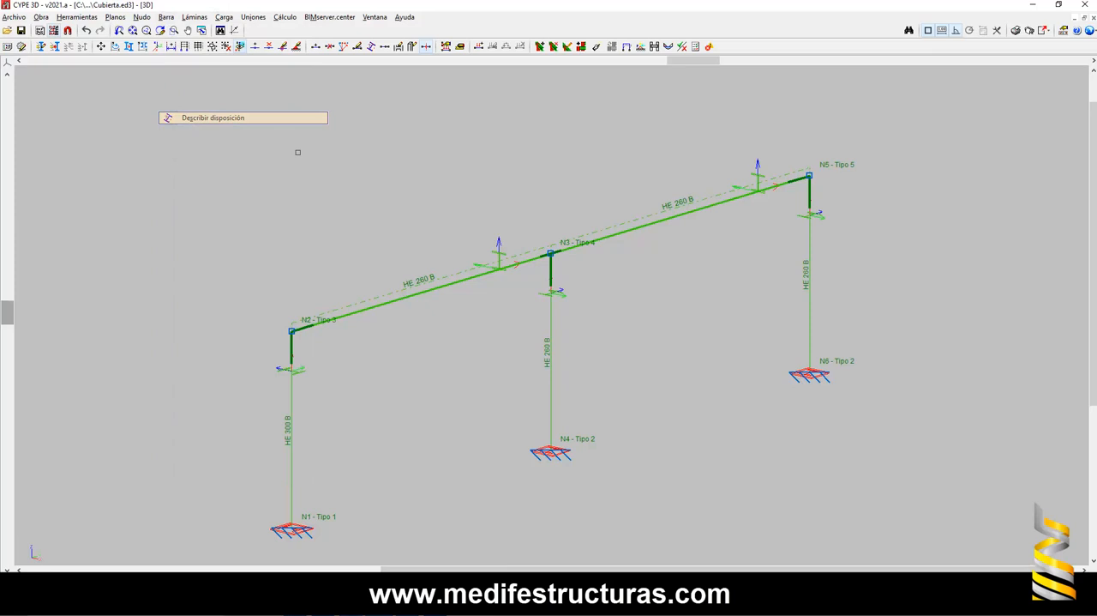
click(456, 281)
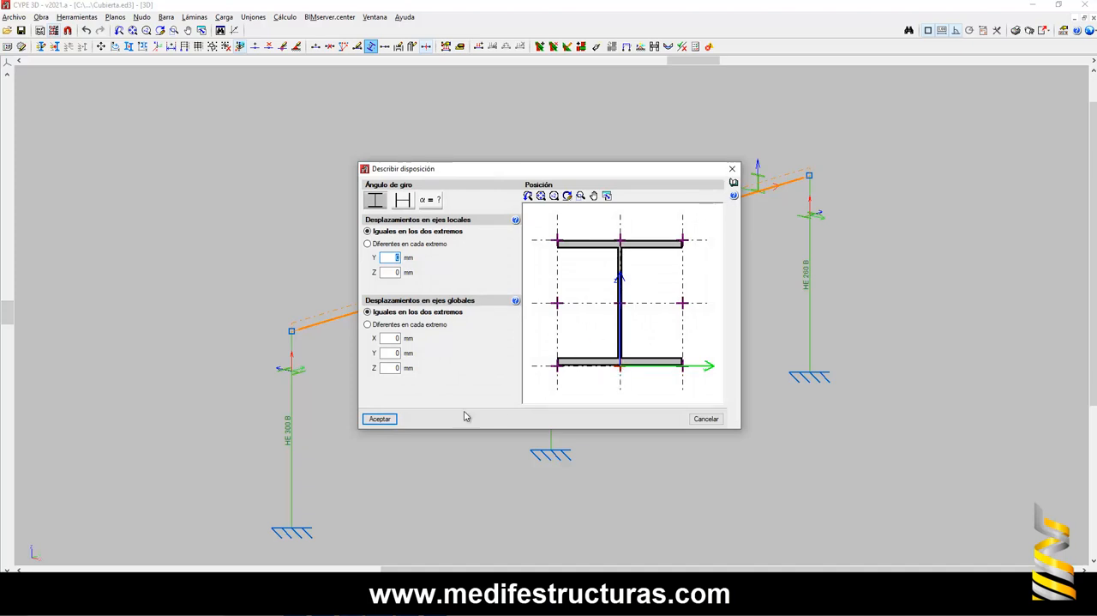
click(380, 418)
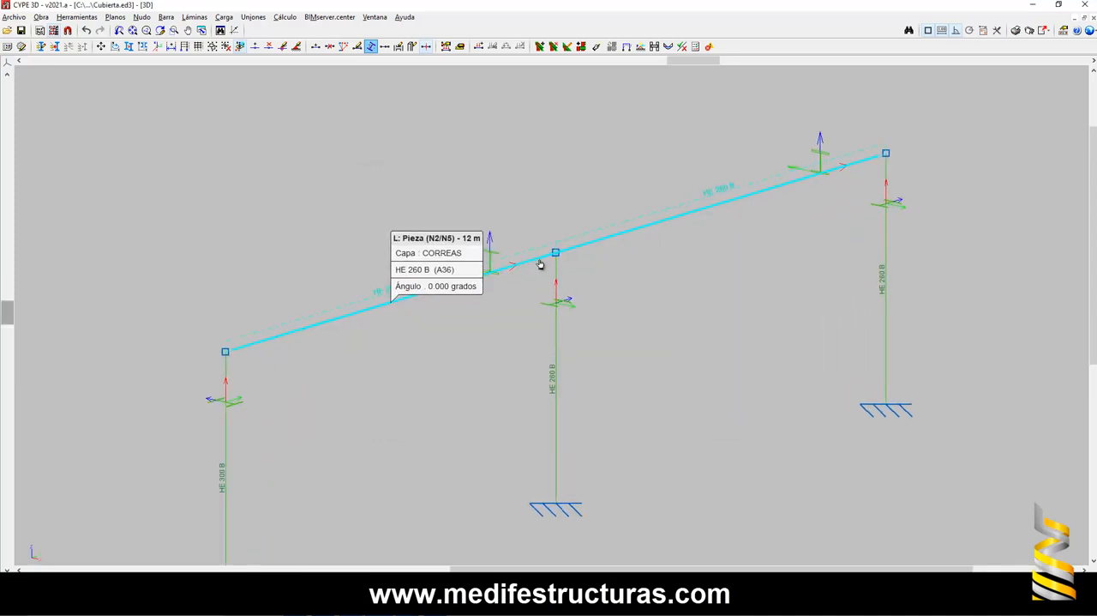
- Try to create a single piece along the girder between the top nodes of the two end columns with Crear piezas
click(173, 23)
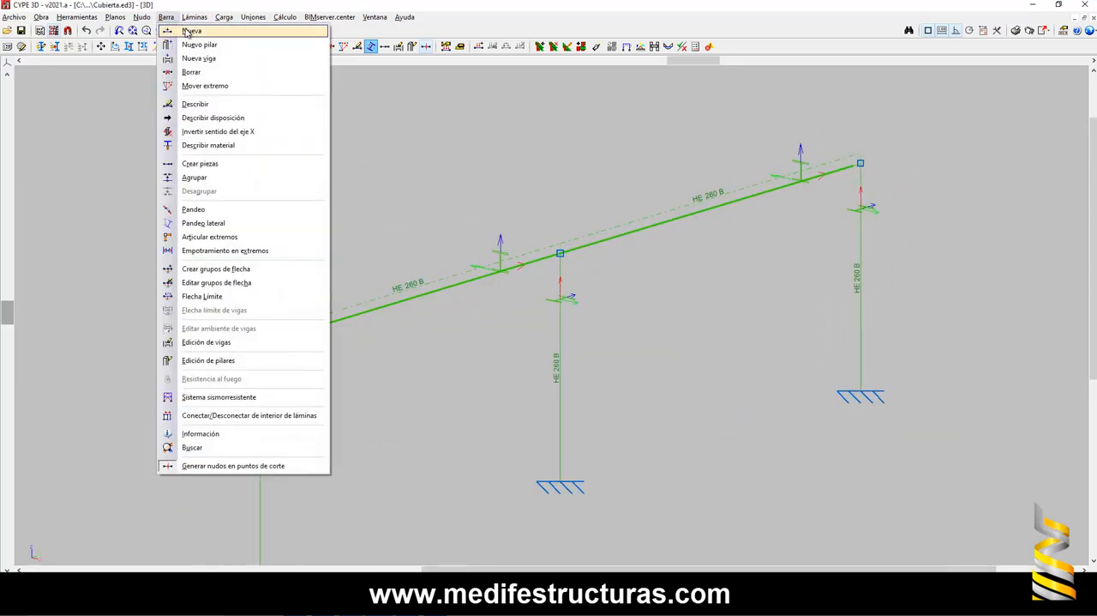
click(223, 163)
click(259, 341)
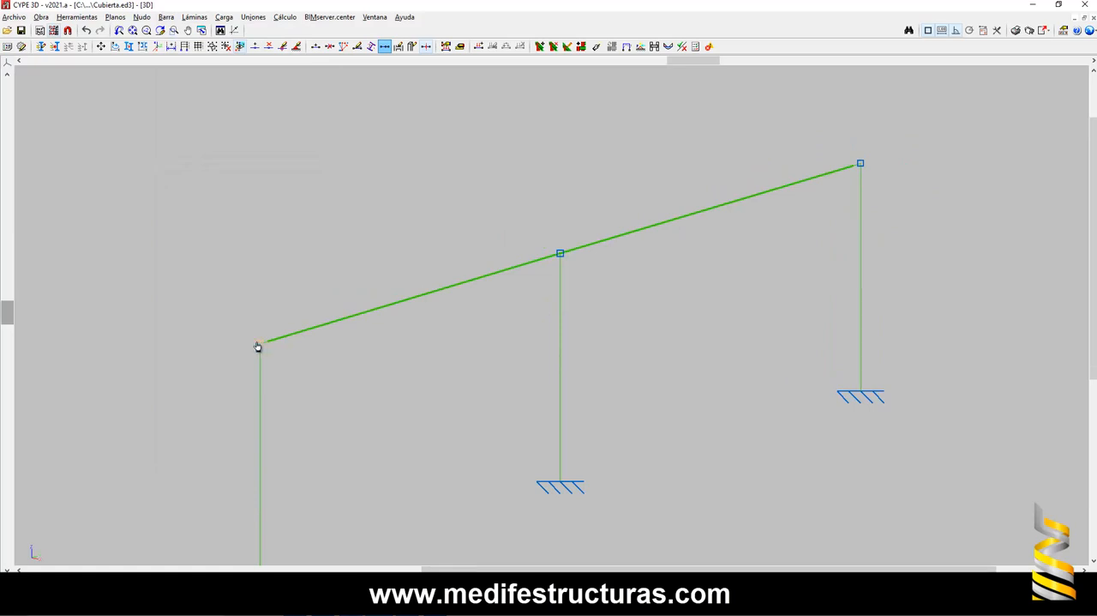
click(861, 164)
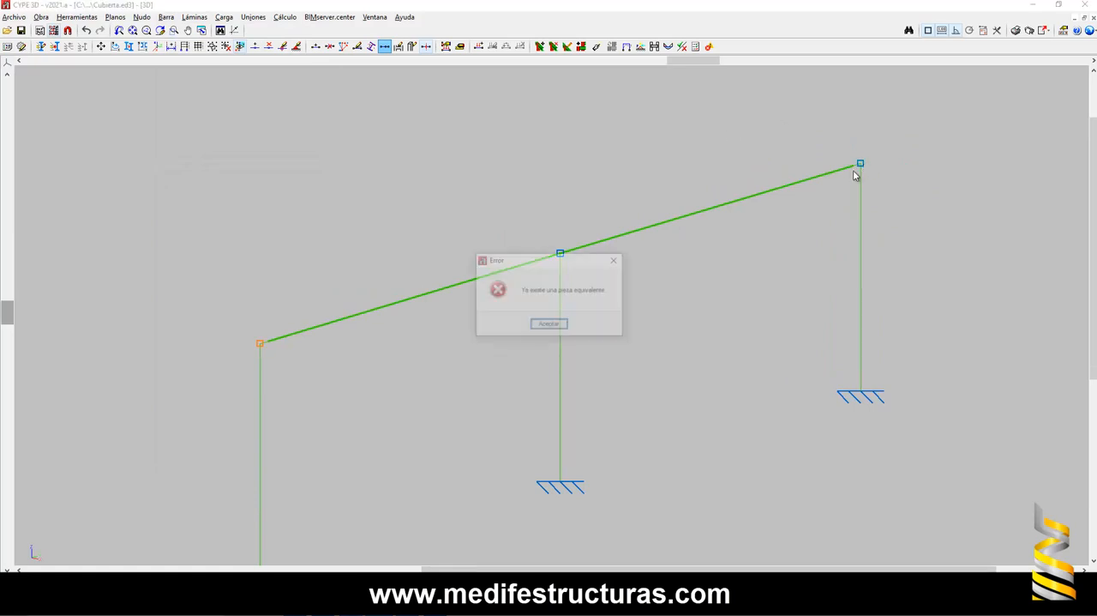
click(548, 324)
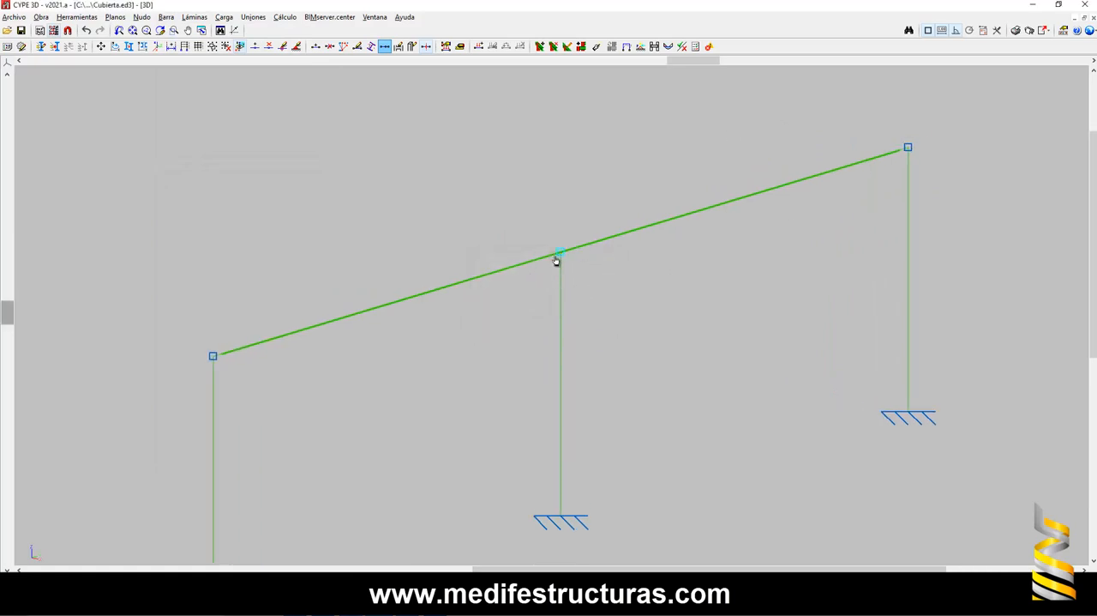
scroll(537, 257, up, 1)
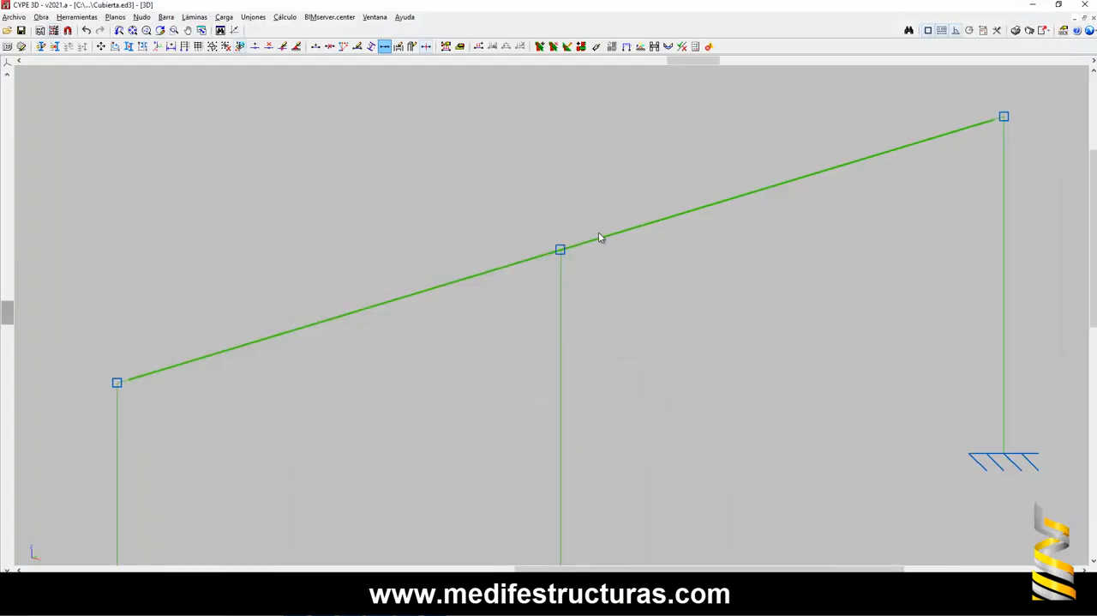
scroll(600, 237, down, 2)
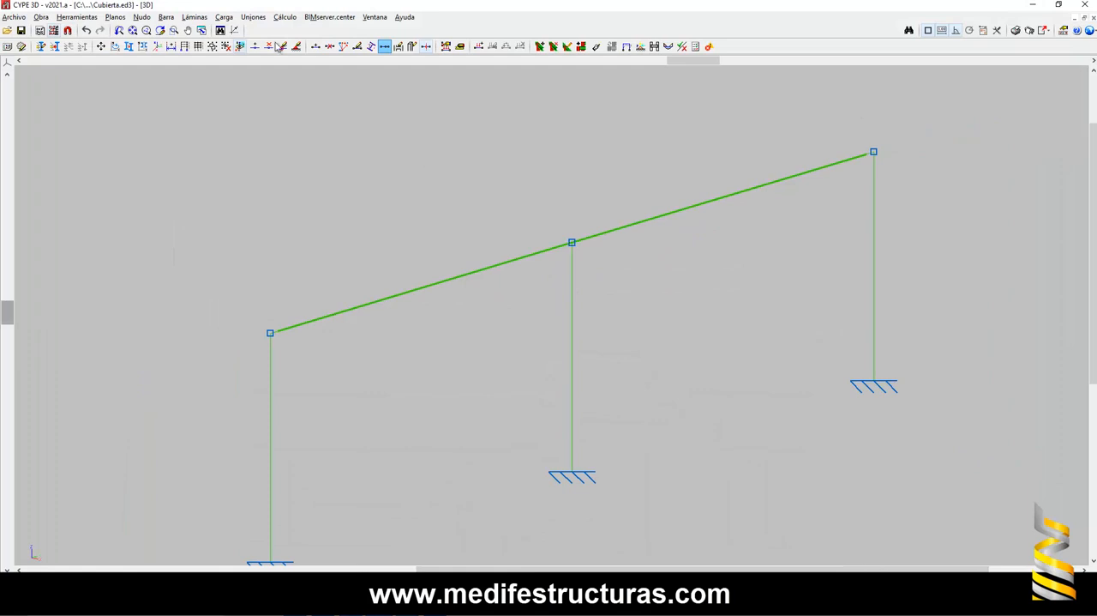
- Articulate the top ends of the three columns where they meet the girder, using Articular extremos
click(166, 17)
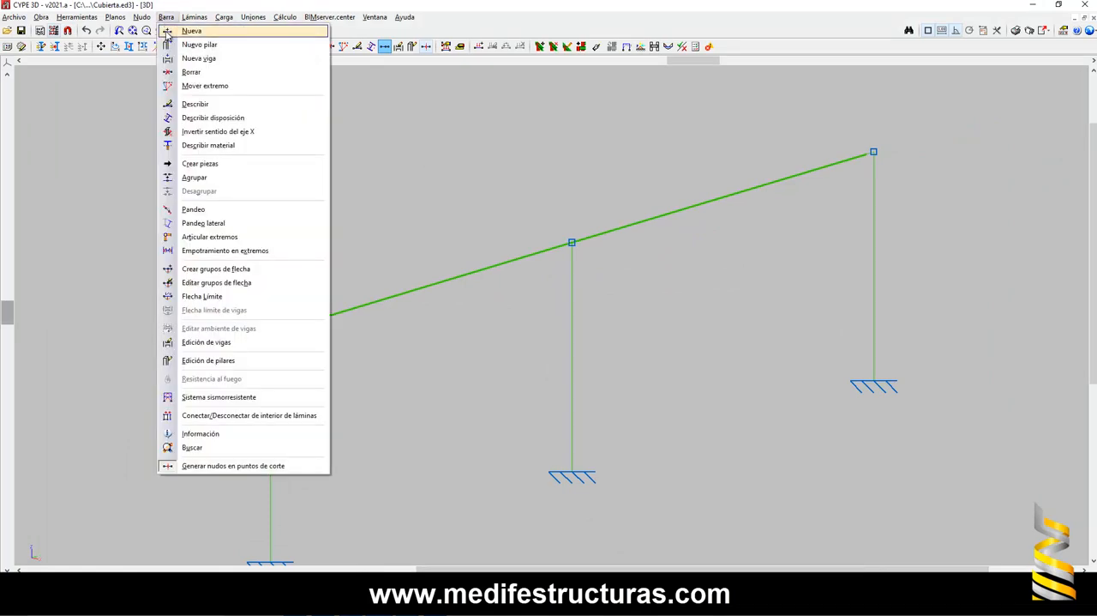
click(206, 236)
scroll(572, 253, up, 3)
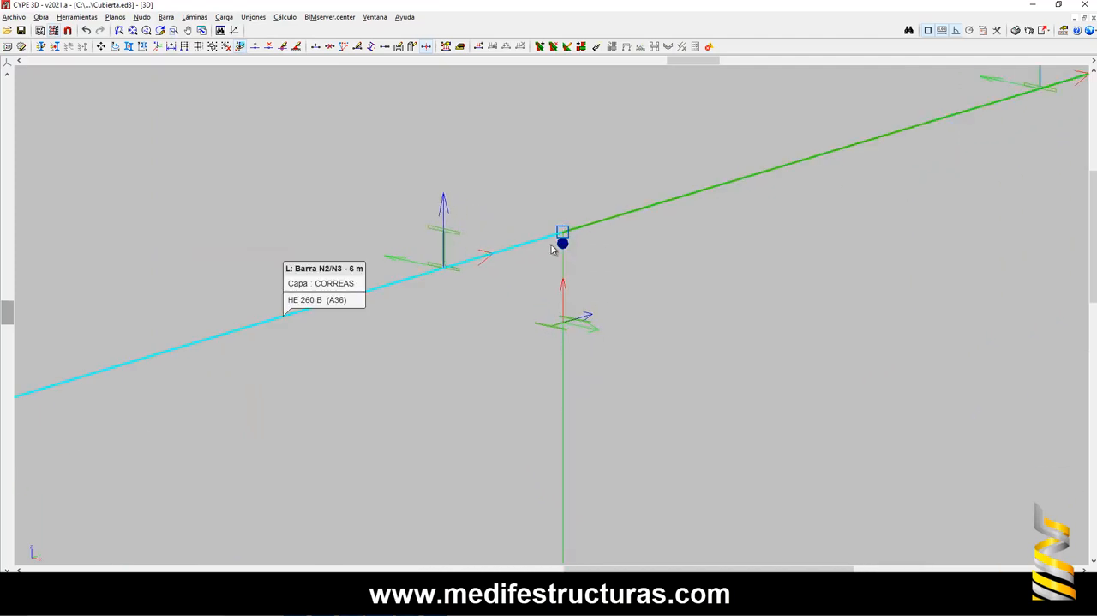
scroll(567, 238, down, 4)
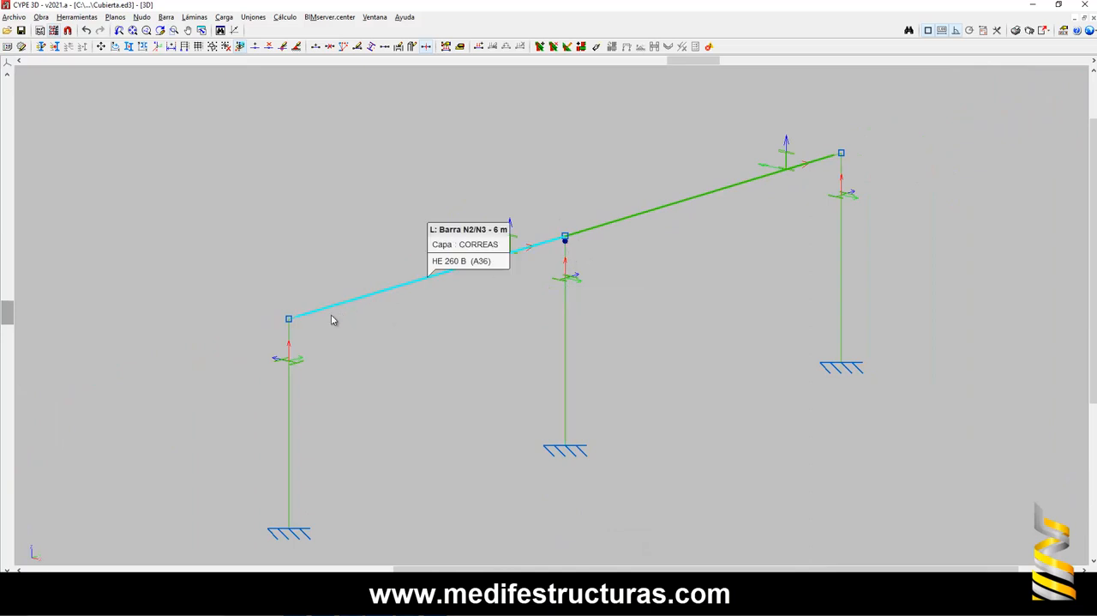
click(838, 162)
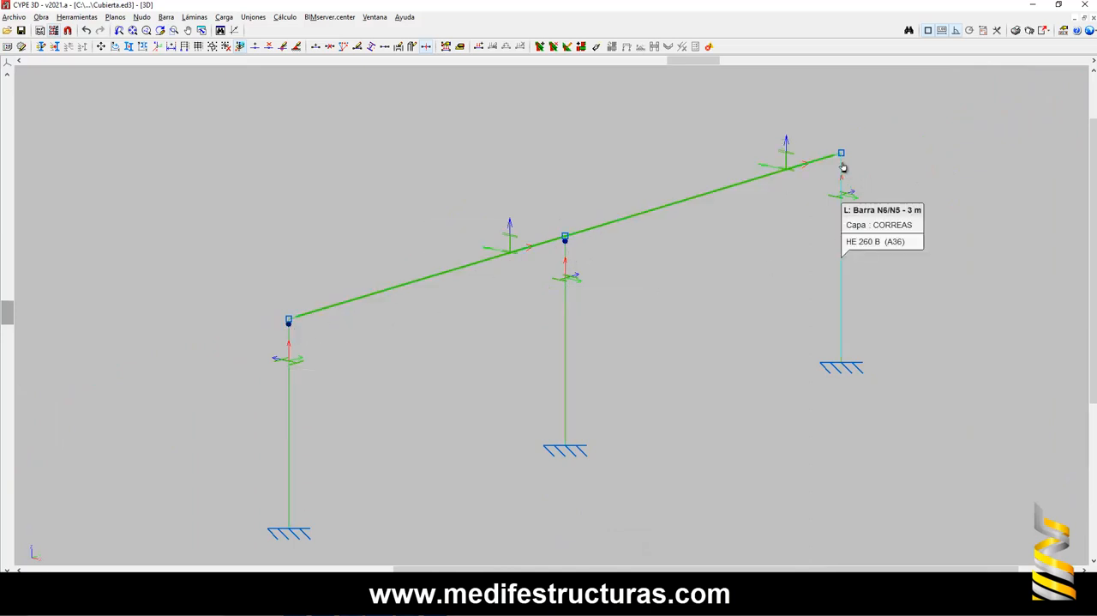
click(844, 167)
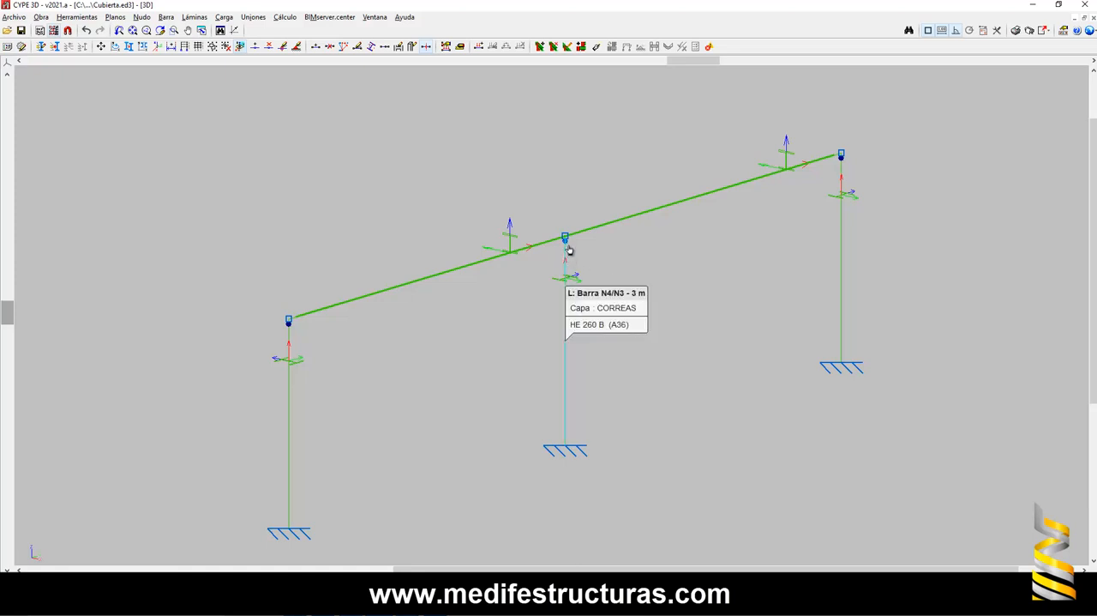
scroll(573, 250, up, 1)
scroll(570, 253, up, 2)
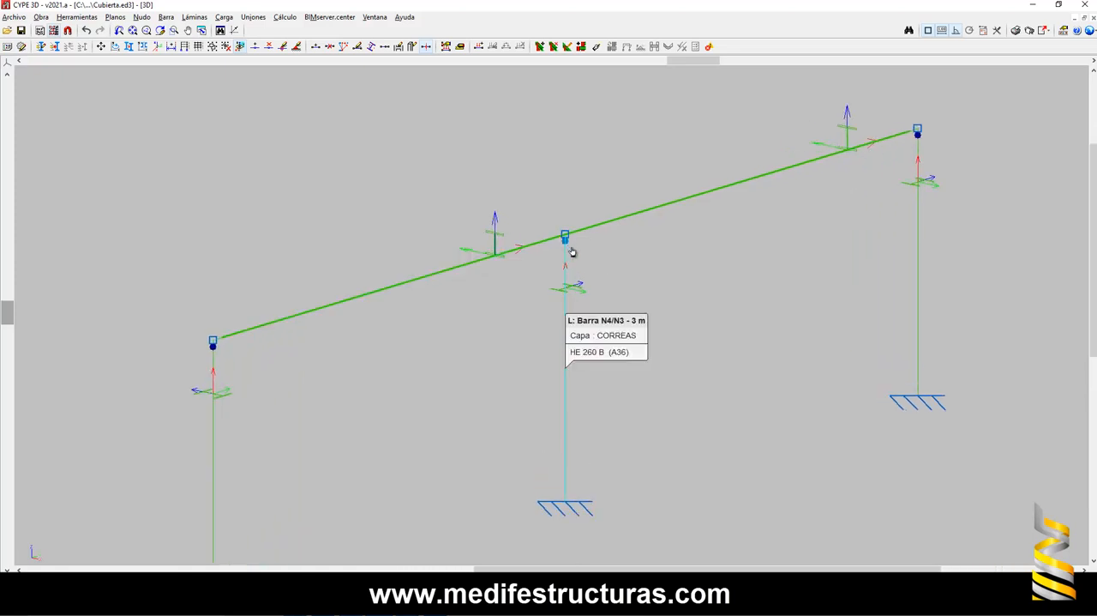
scroll(578, 249, down, 2)
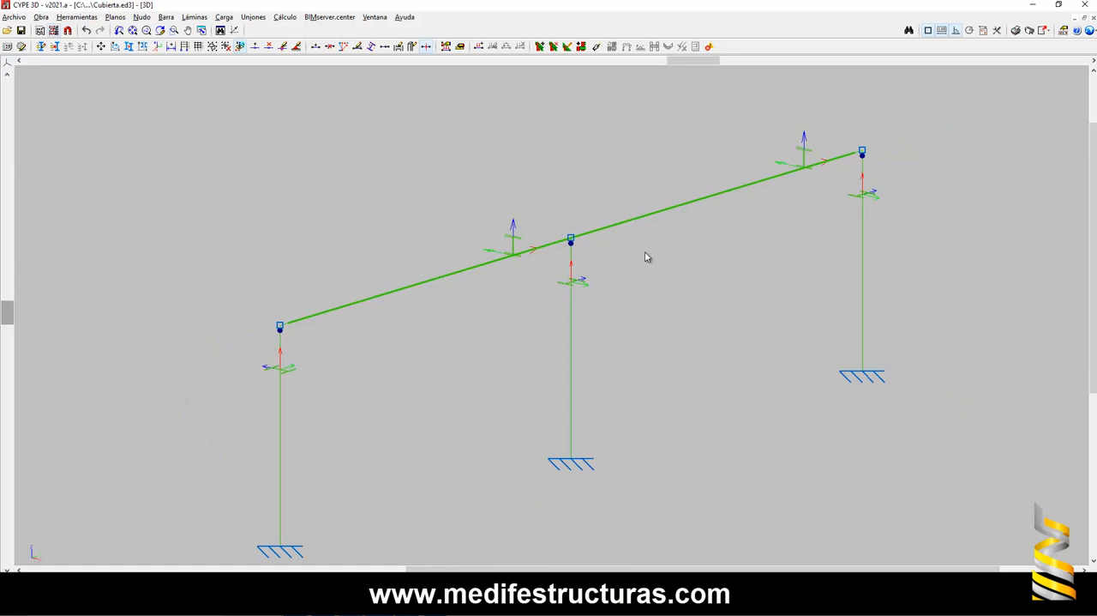
mouse_move(573, 251)
- Copy the whole girder and column frame about 5.43 m to the side, parallel to the original
scroll(776, 204, down, 3)
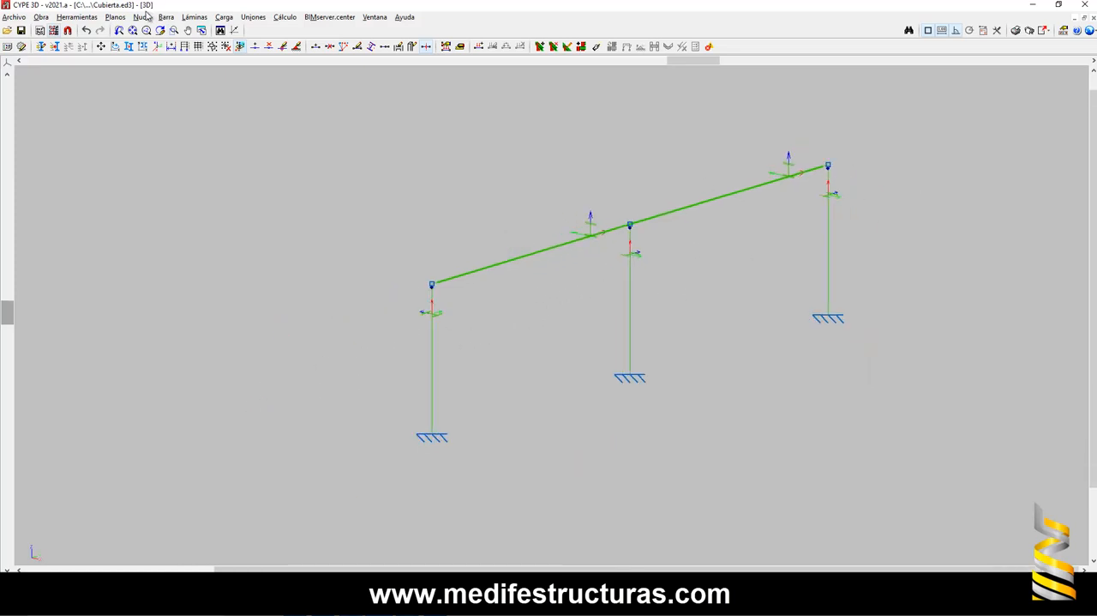
click(129, 48)
click(526, 316)
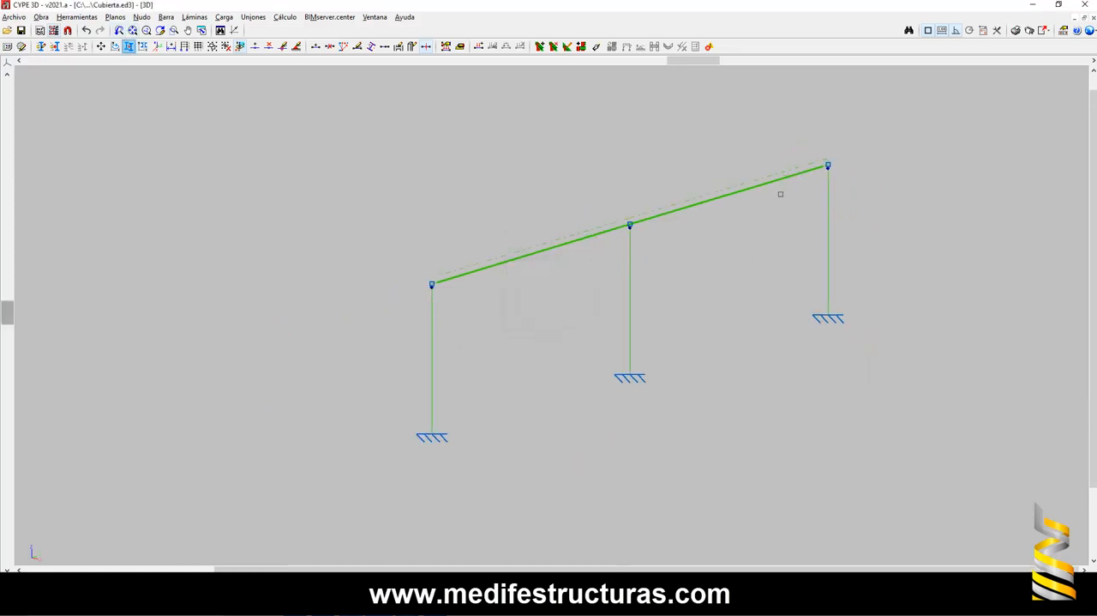
drag(892, 133, 521, 387)
drag(461, 430, 389, 477)
right_click(391, 476)
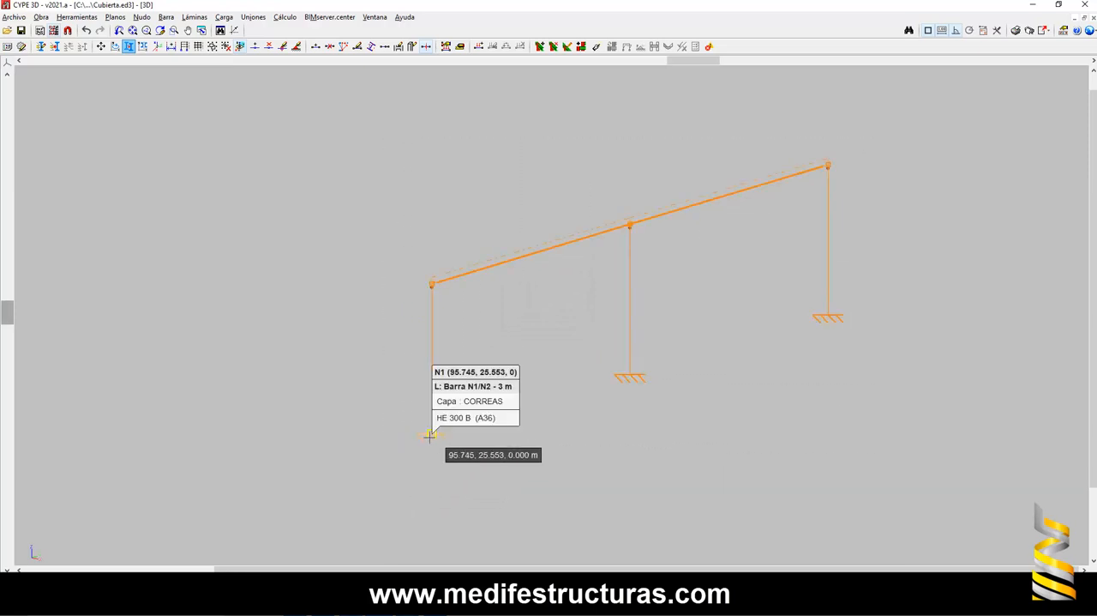
click(432, 436)
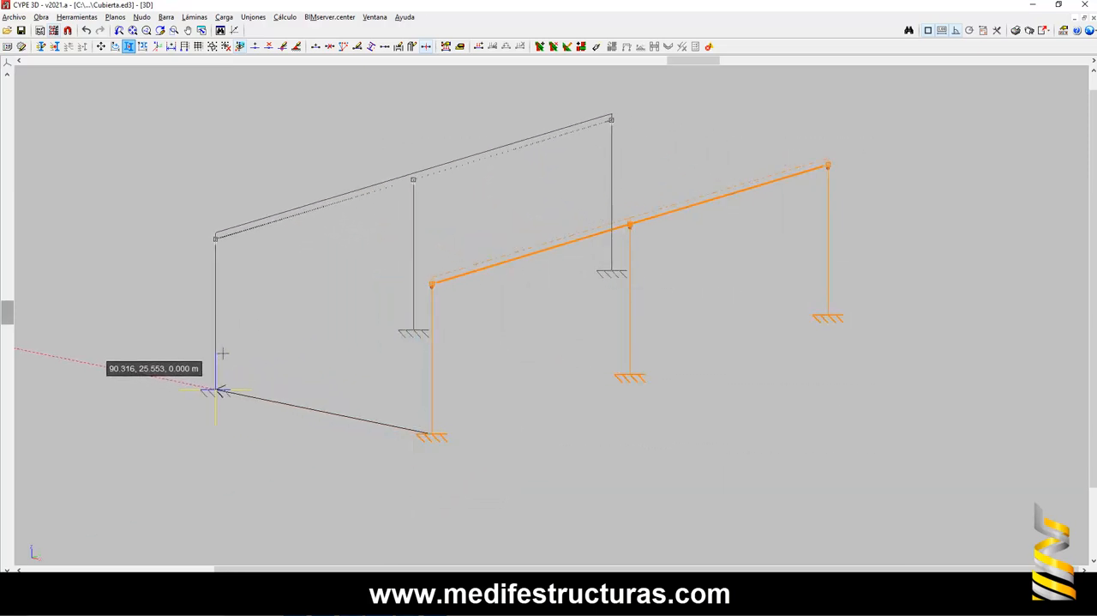
click(225, 360)
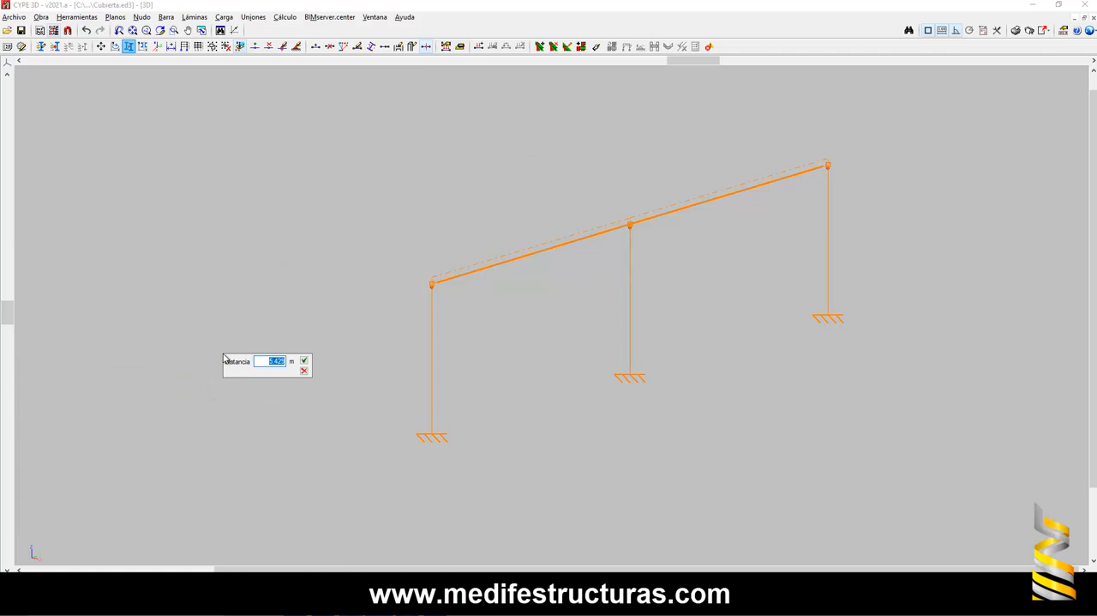
click(303, 361)
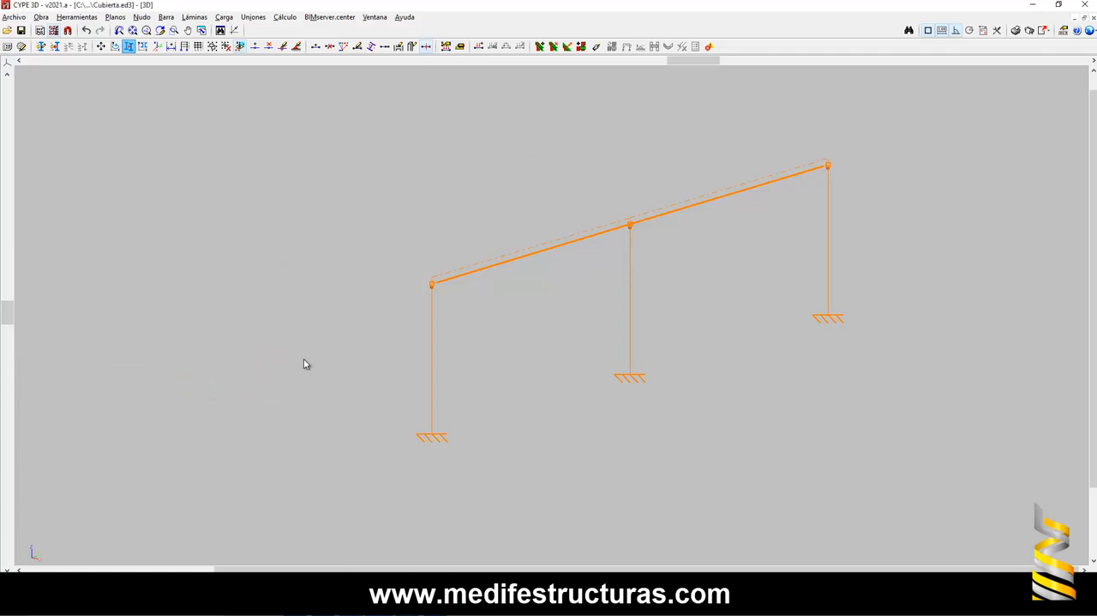
scroll(346, 313, down, 1)
- Draw two parallel HE 260 B cross bars 1.5 m apart between the girders, in the bay before the middle columns
click(165, 17)
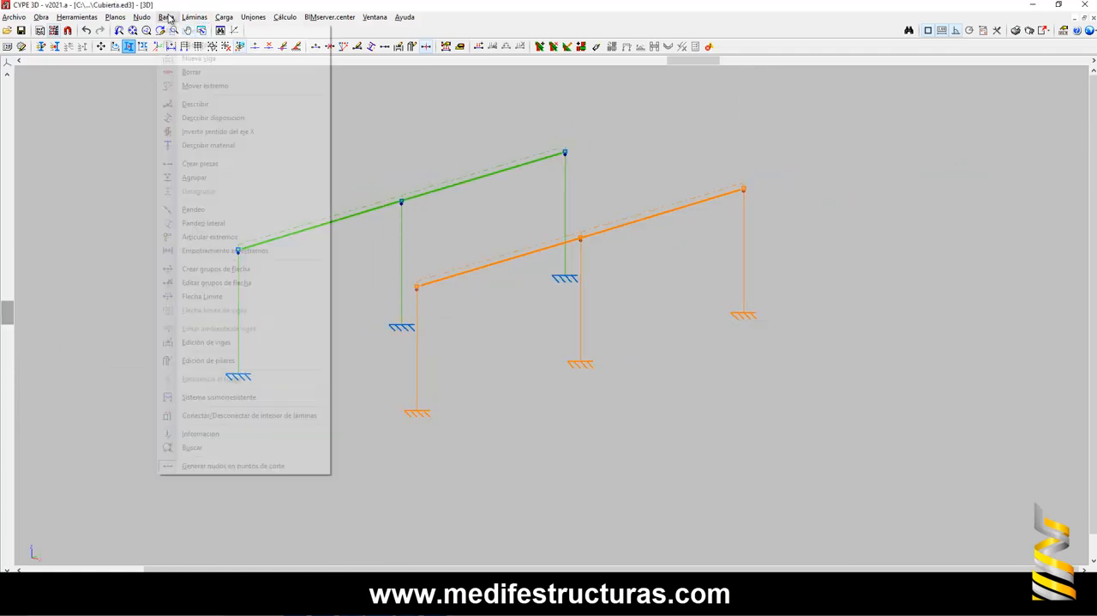
mouse_move(144, 19)
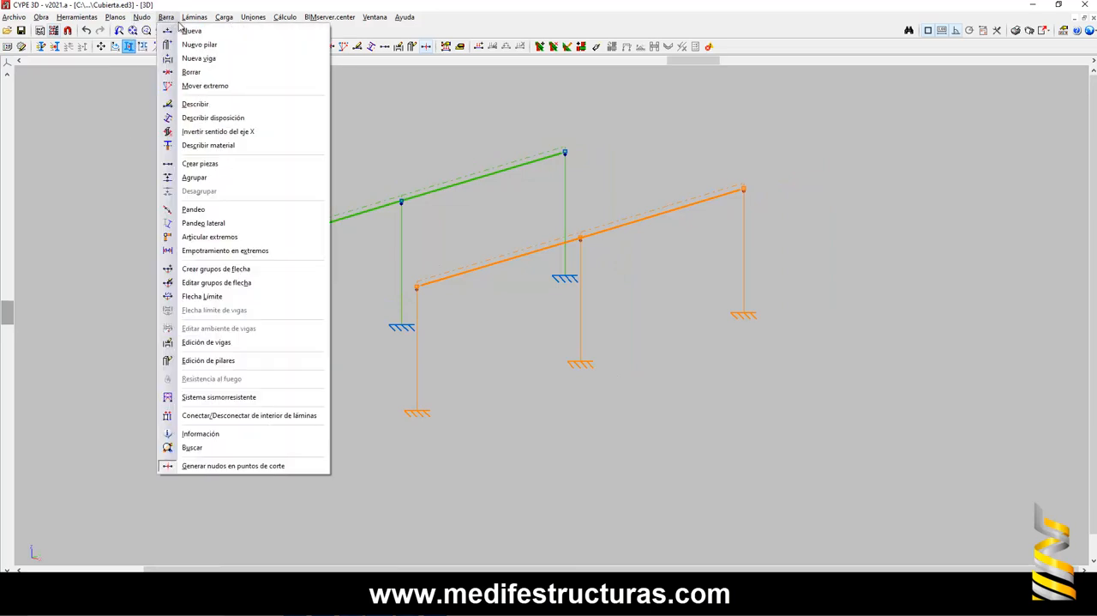
click(191, 31)
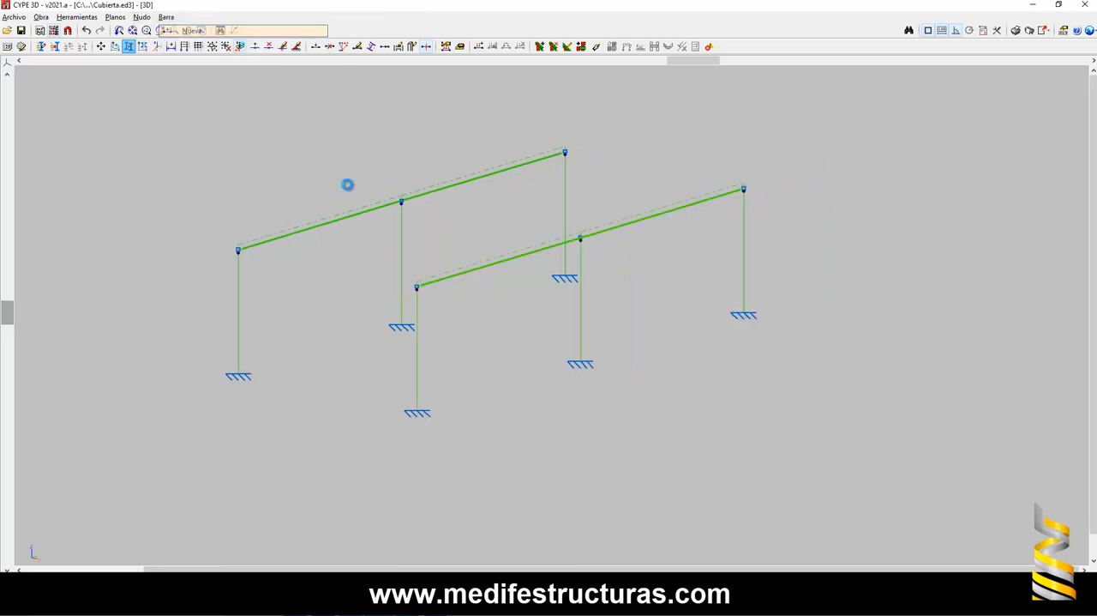
click(498, 262)
click(361, 212)
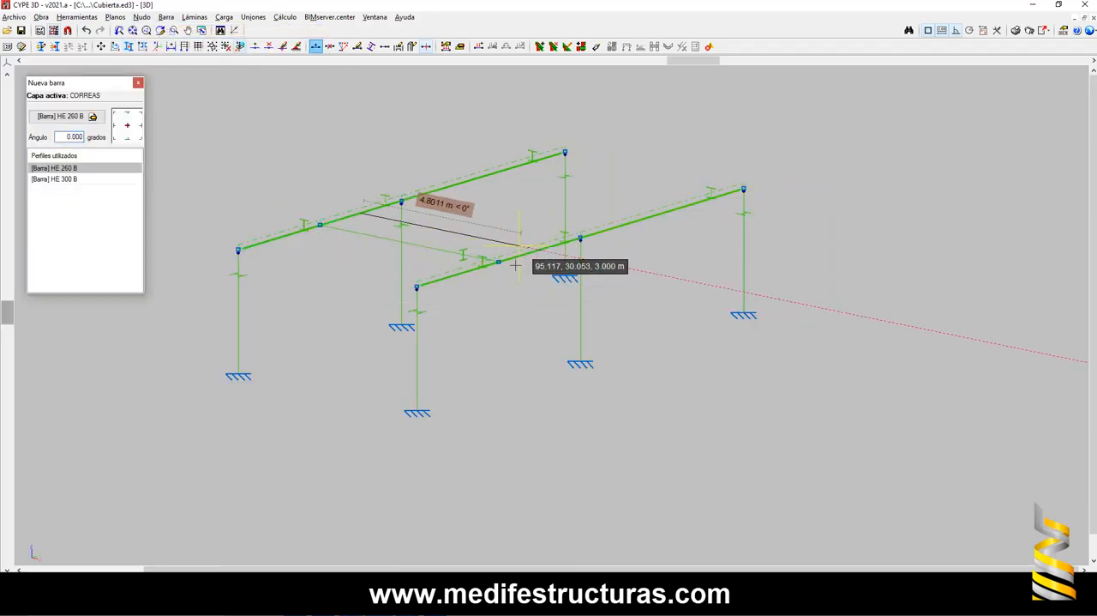
click(532, 268)
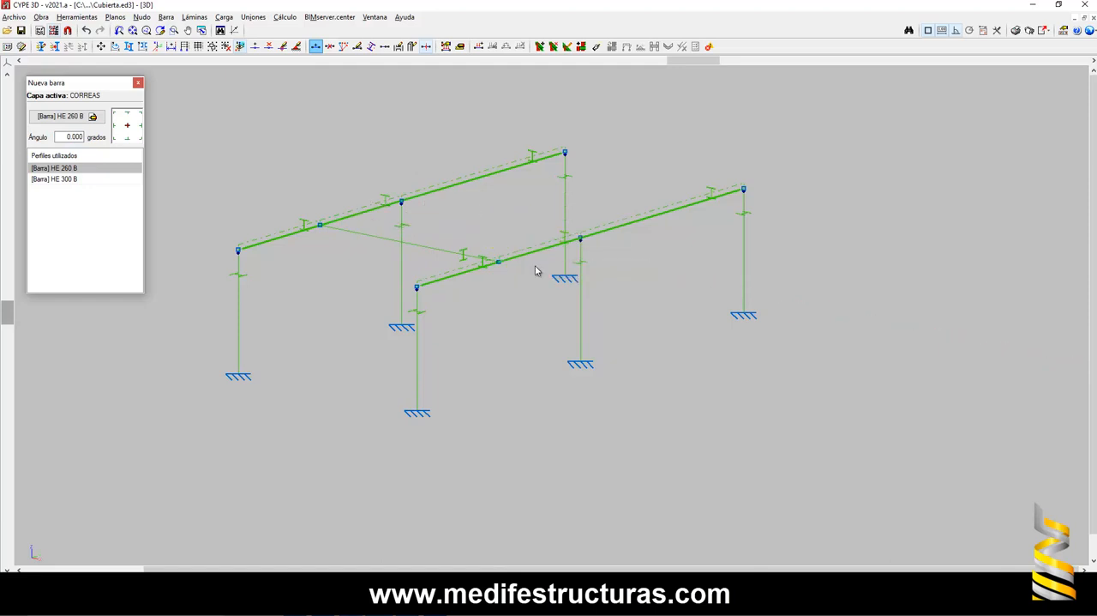
- Join the midpoints of the cross bars with a short HE 260 B bar and hang a 2.828 m vertical bar from its centre
click(410, 246)
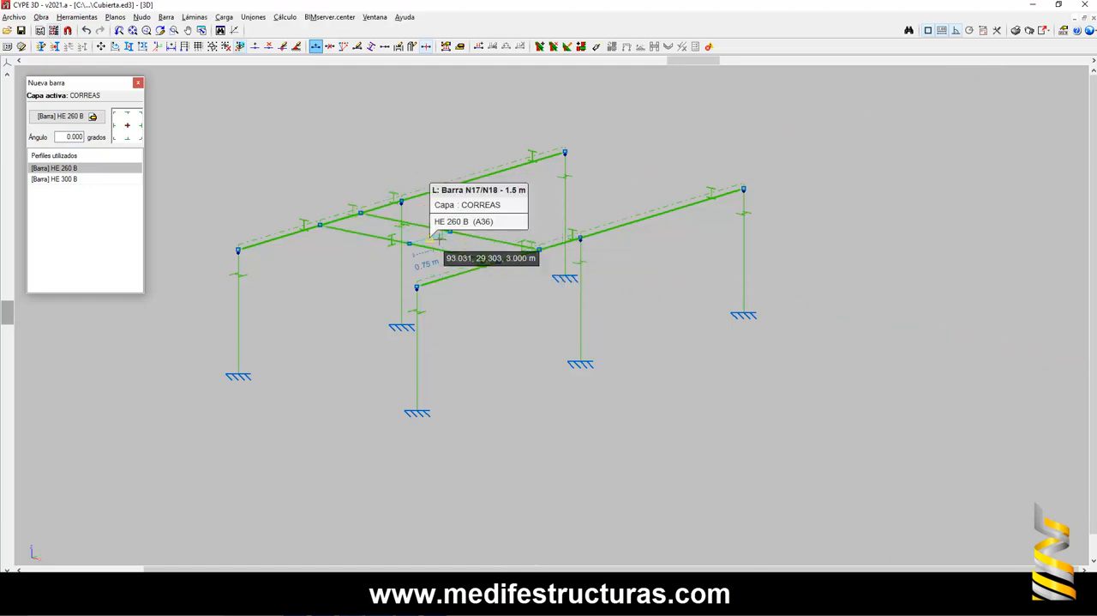
click(439, 239)
key(Return)
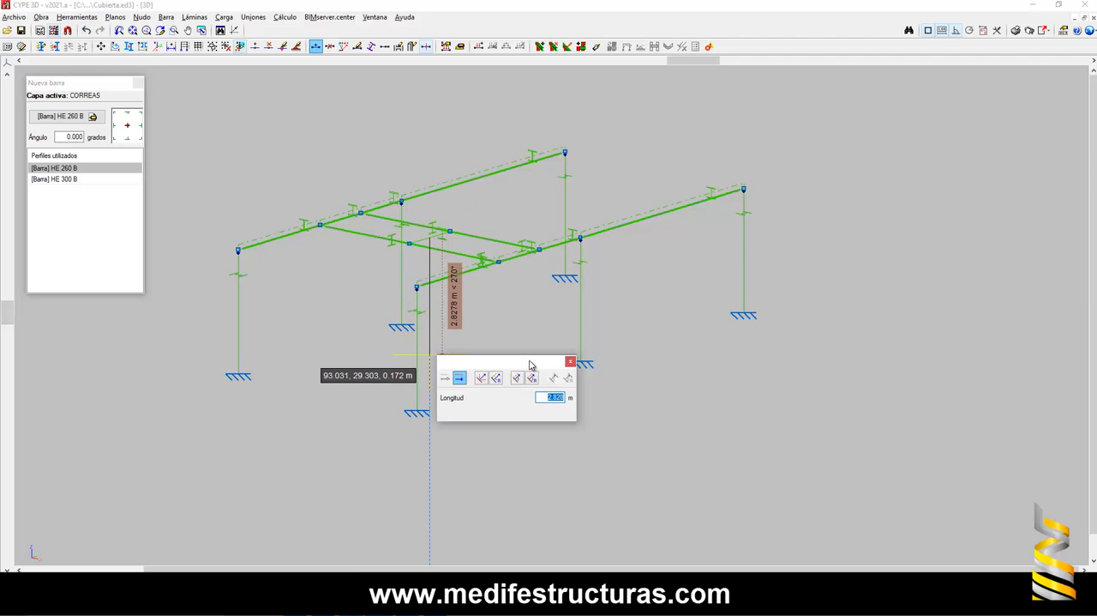
key(Return)
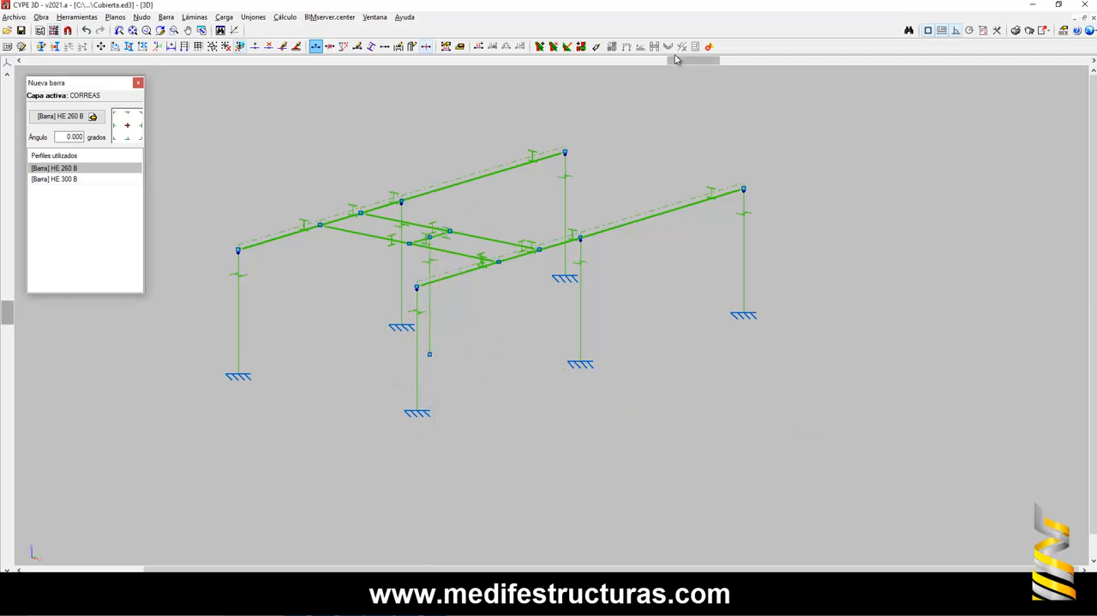
- Orient the crane model so both girders and the hanging bar are clear, and paste a screenshot of it into Paint
drag(675, 58, 600, 60)
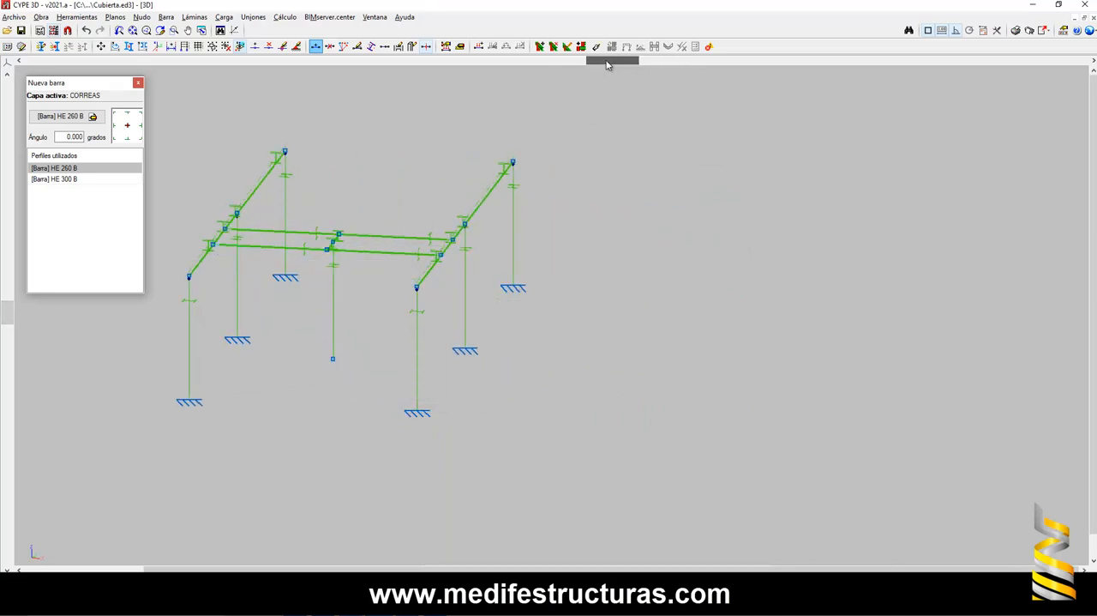
drag(607, 65, 655, 60)
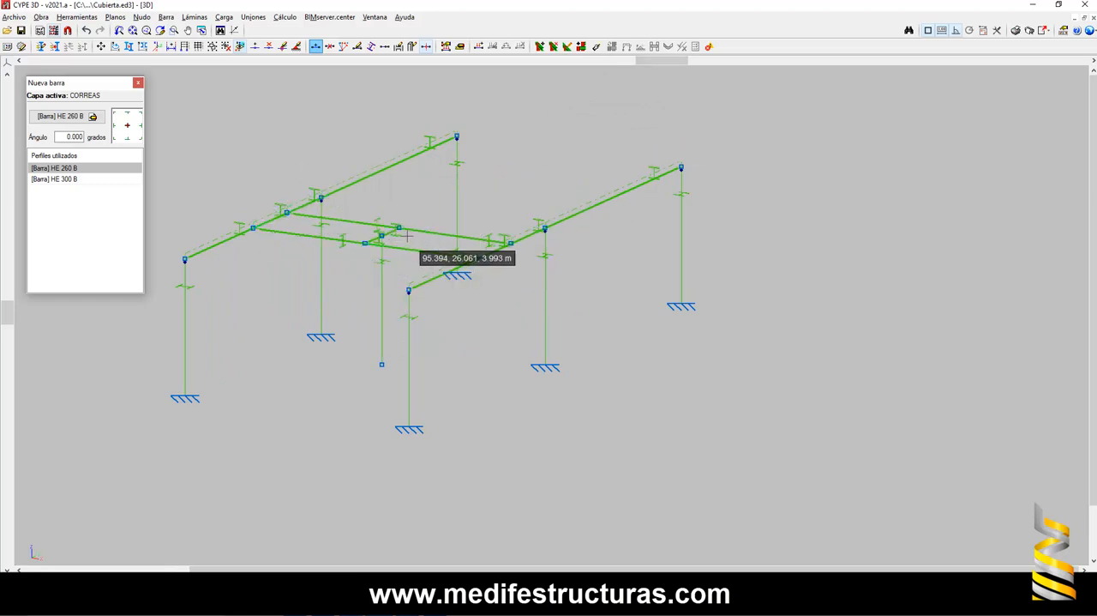
scroll(405, 232, up, 3)
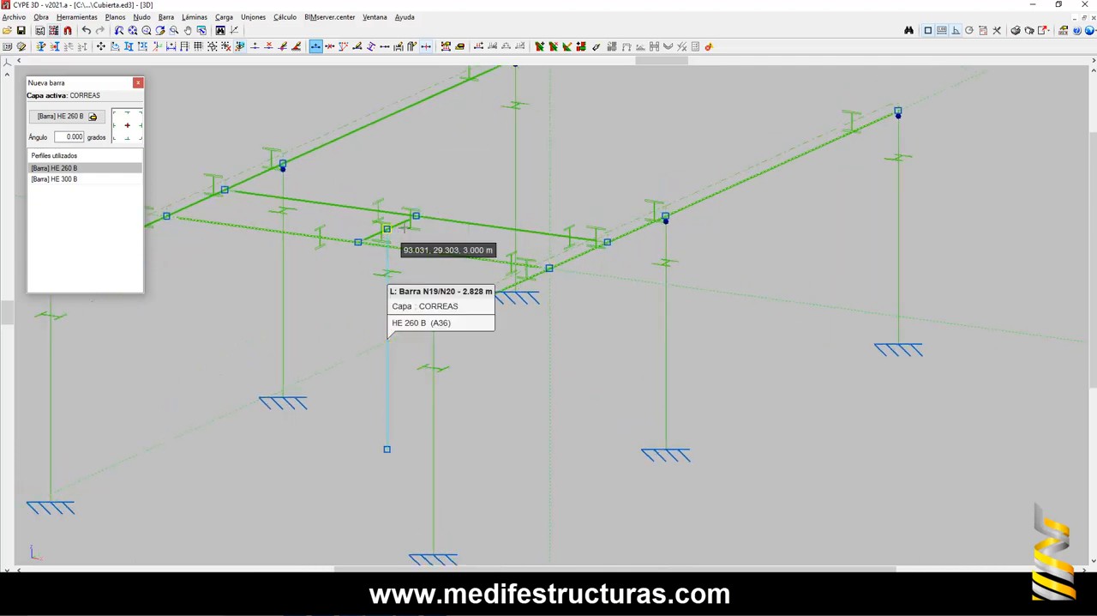
scroll(462, 220, down, 2)
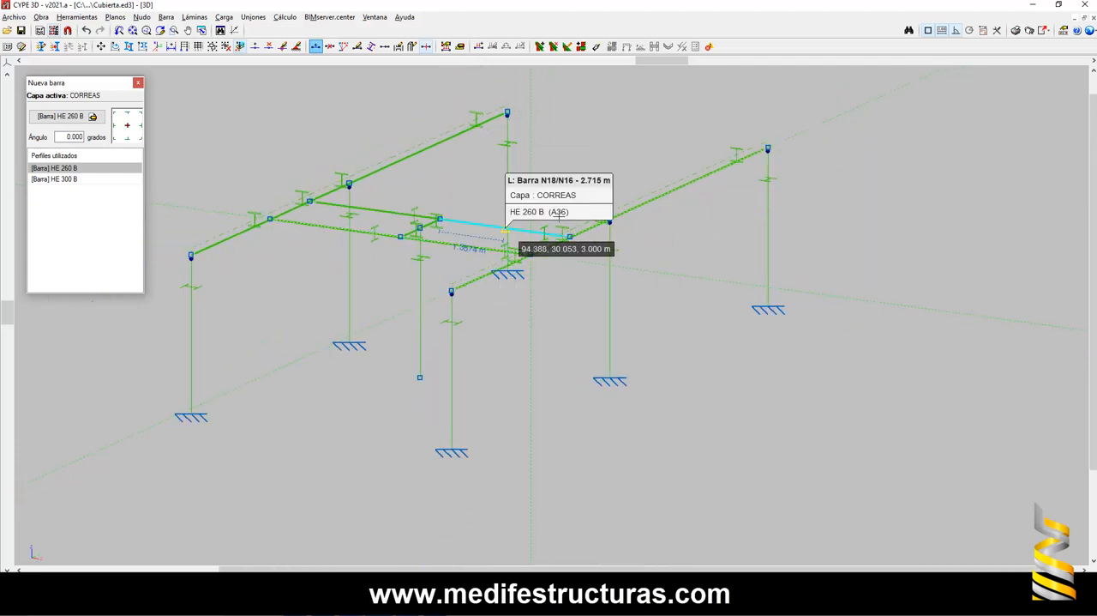
scroll(761, 227, down, 2)
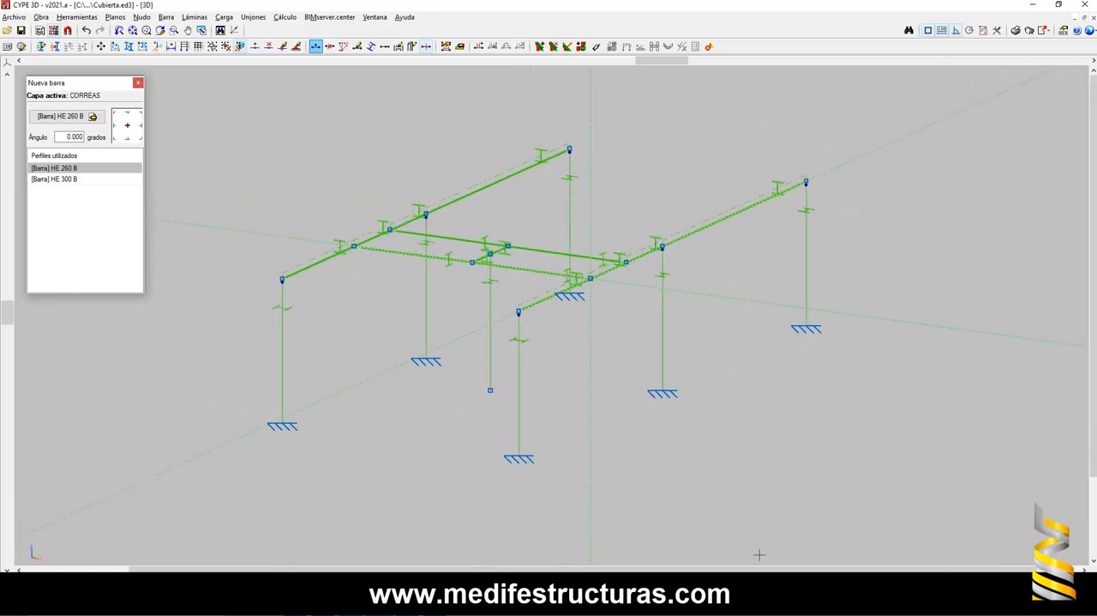
key(super)
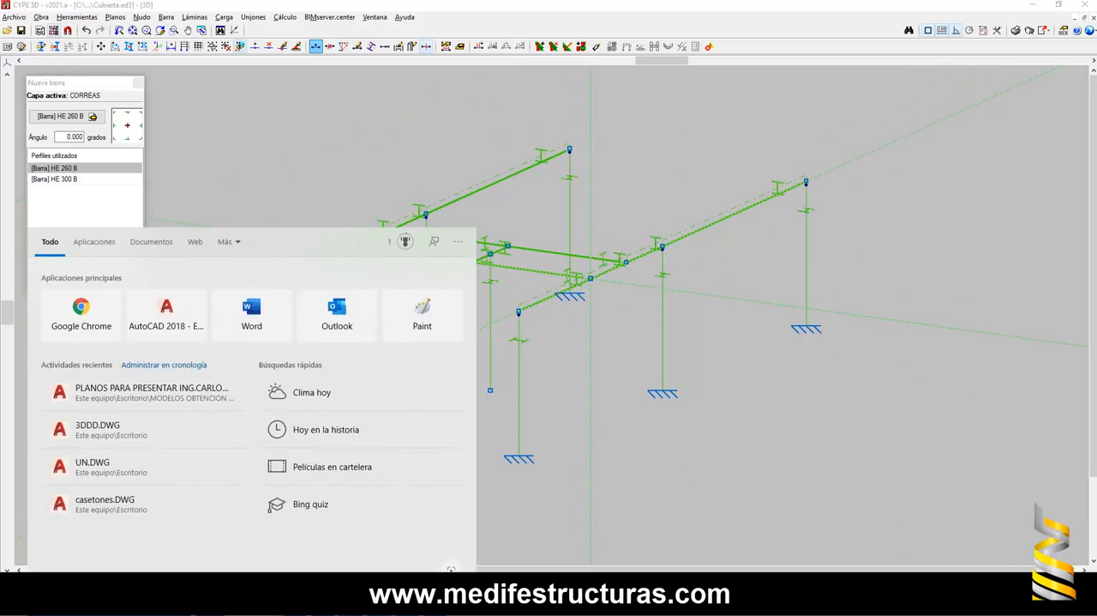
text(paint)
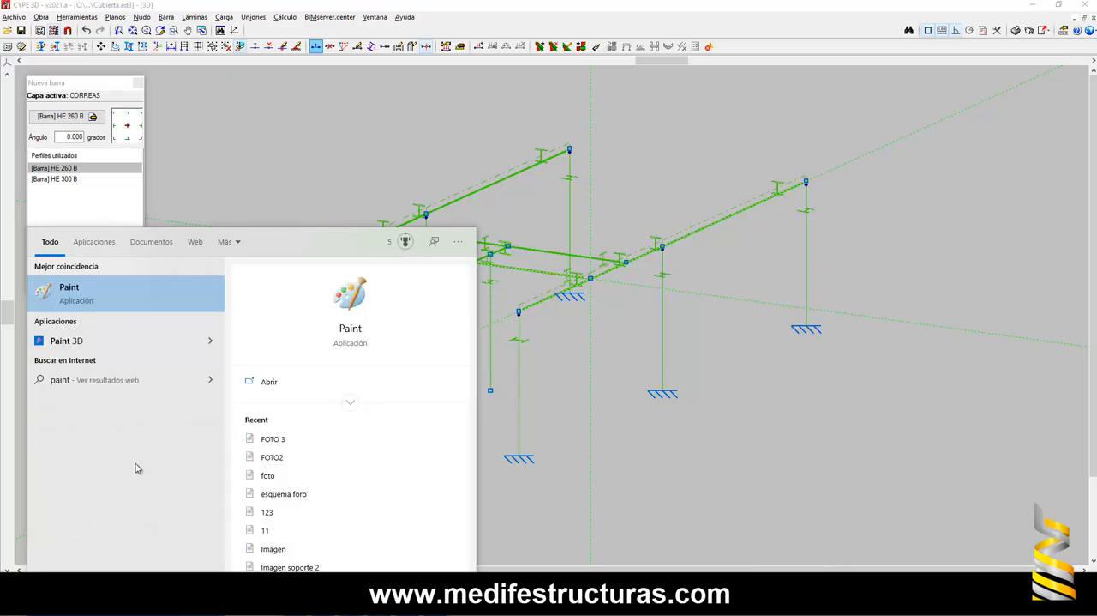
click(135, 301)
key(ctrl+v)
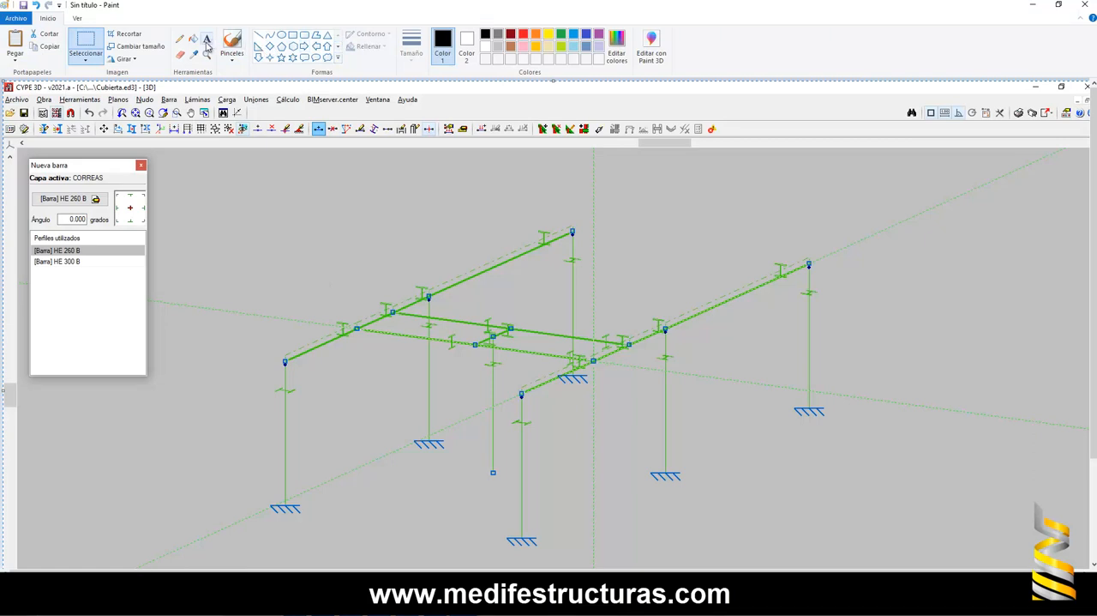
- Draw a black arrow with the Line tool beside the end of the original girder, pointing along its length
click(258, 35)
mouse_move(754, 358)
mouse_down()
mouse_move(892, 279)
mouse_move(881, 303)
mouse_move(846, 286)
mouse_up()
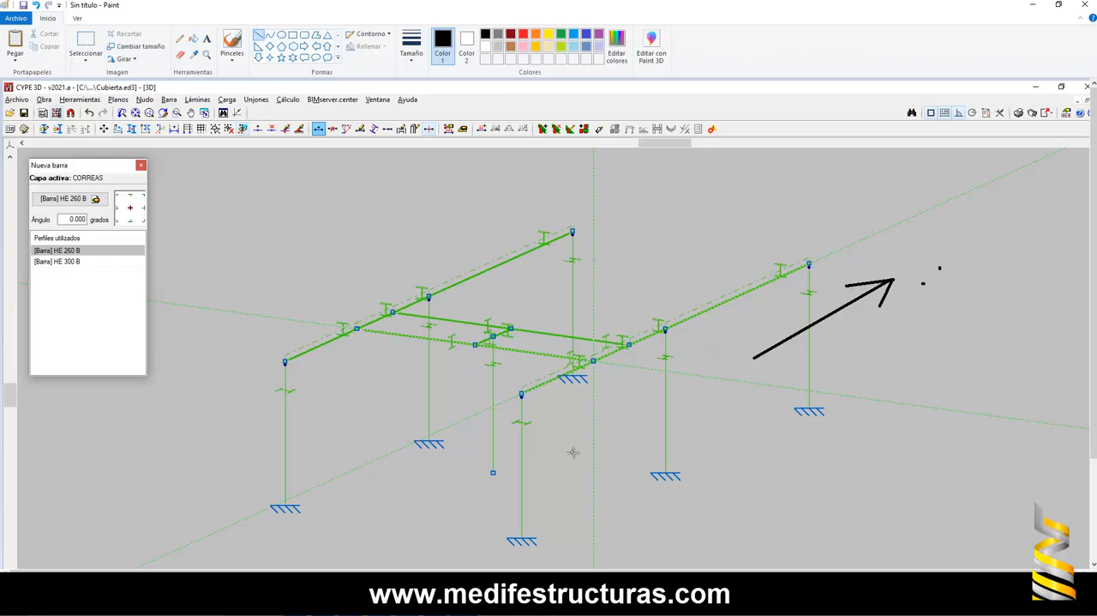
- Draw black arrows beside the front girder's near end and both ends of the rear girder, each pointing outward along its girder
mouse_move(590, 426)
mouse_down()
mouse_move(480, 490)
mouse_move(516, 496)
mouse_move(485, 460)
mouse_up()
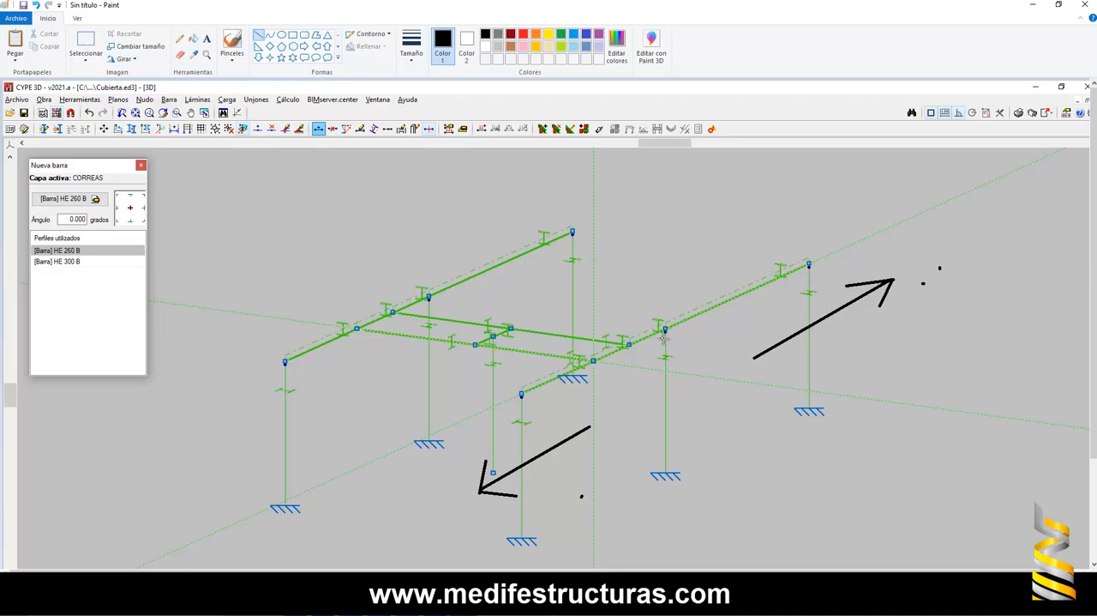
mouse_move(487, 316)
mouse_down()
mouse_move(593, 255)
mouse_move(567, 257)
mouse_move(581, 276)
mouse_up()
drag(356, 383, 268, 426)
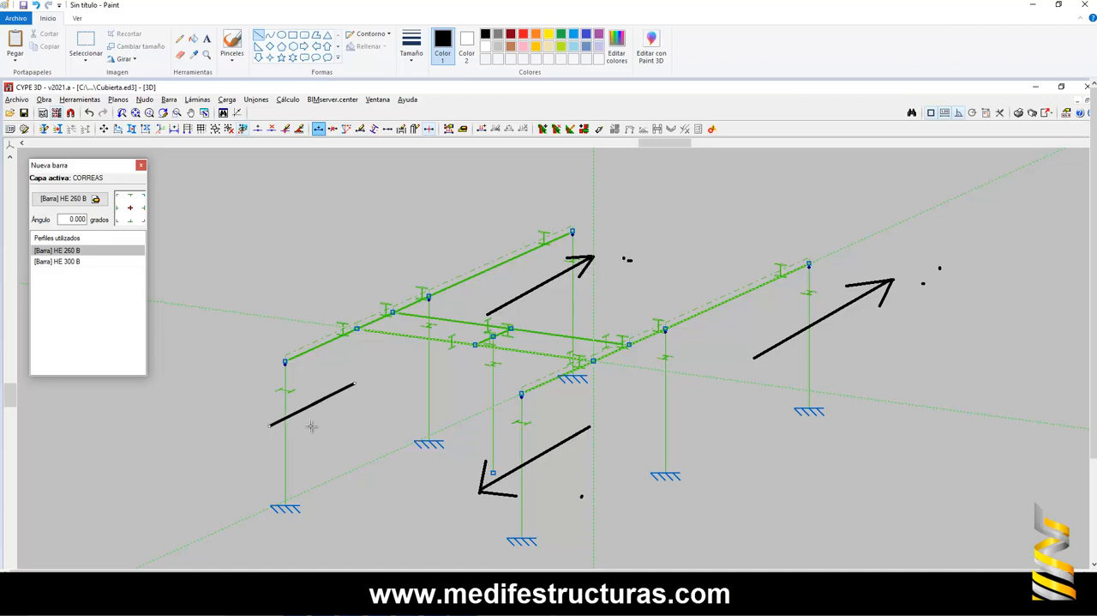
drag(337, 426, 344, 426)
mouse_move(269, 426)
mouse_down()
mouse_move(296, 394)
mouse_move(324, 431)
mouse_up()
- Draw red diagonal cross bracing with the Line tool between the columns in both bays of the front girder
mouse_move(523, 541)
mouse_down()
mouse_move(644, 381)
mouse_move(665, 331)
mouse_up()
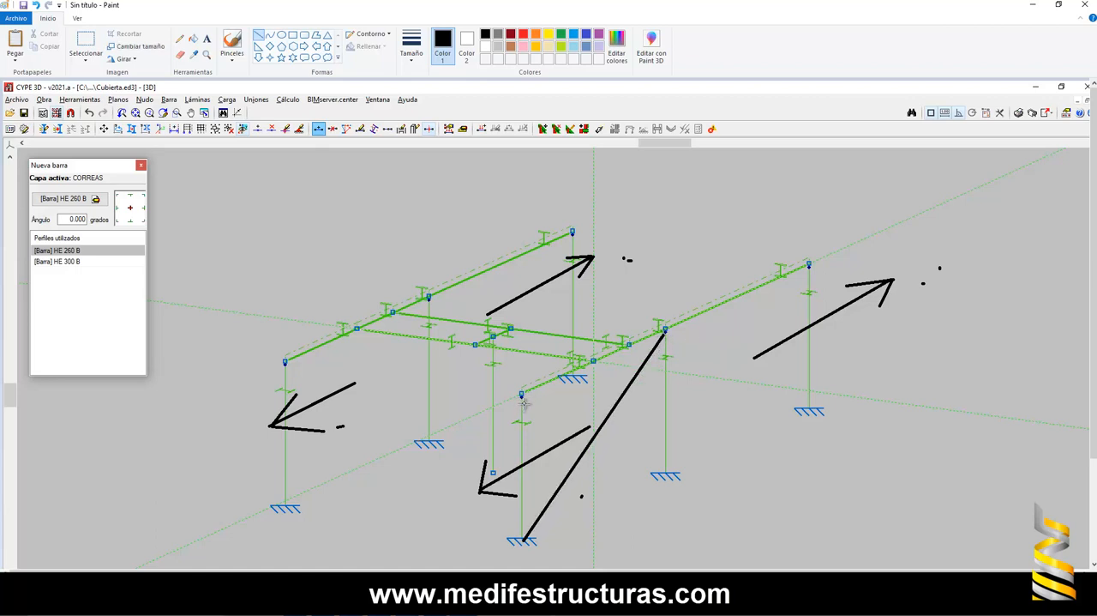
key(ctrl+z)
click(523, 33)
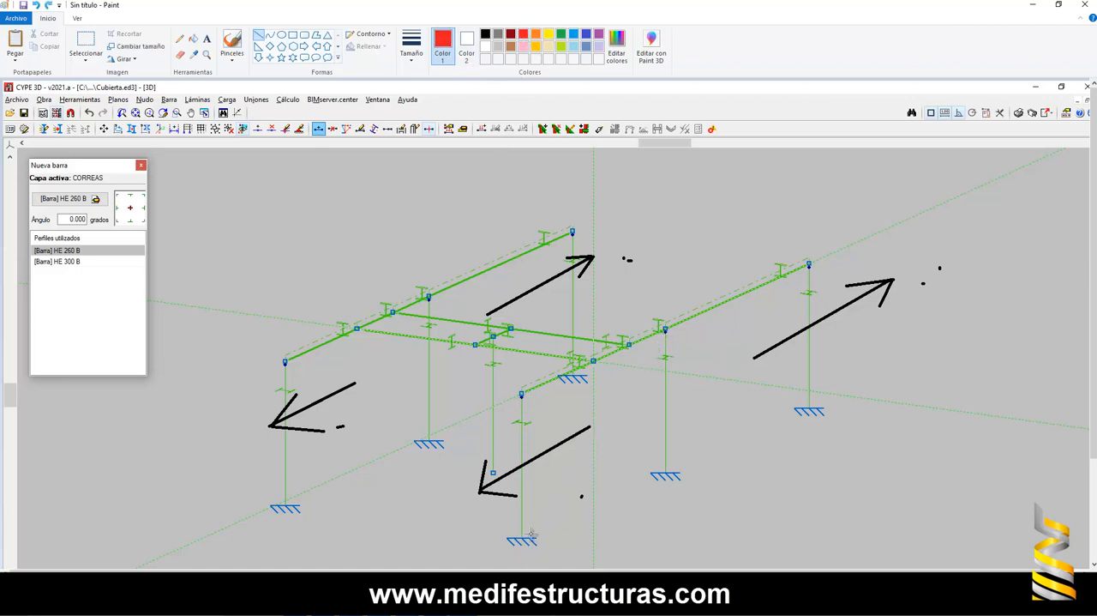
drag(518, 534, 665, 330)
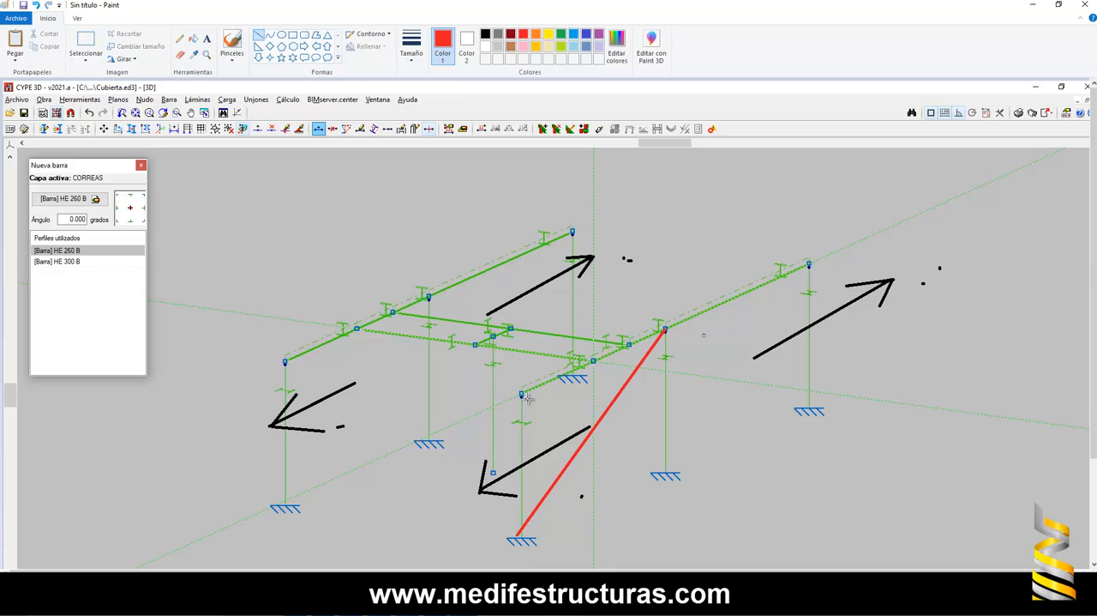
mouse_move(523, 396)
mouse_down()
mouse_move(666, 472)
mouse_move(707, 439)
mouse_up()
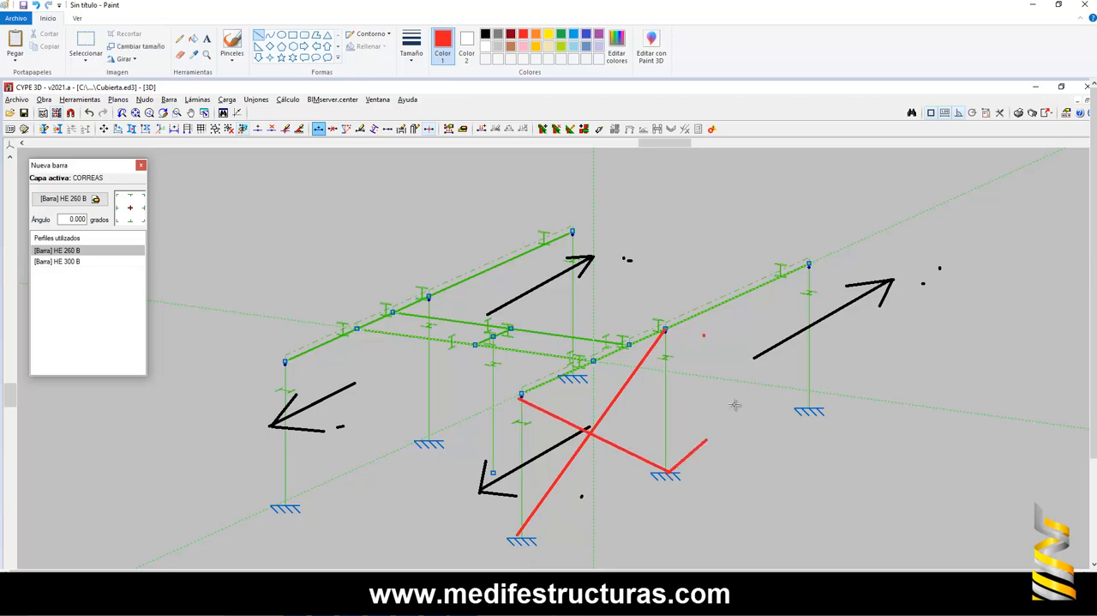
drag(735, 404, 809, 266)
mouse_move(665, 329)
mouse_down()
mouse_move(743, 358)
mouse_move(809, 410)
mouse_up()
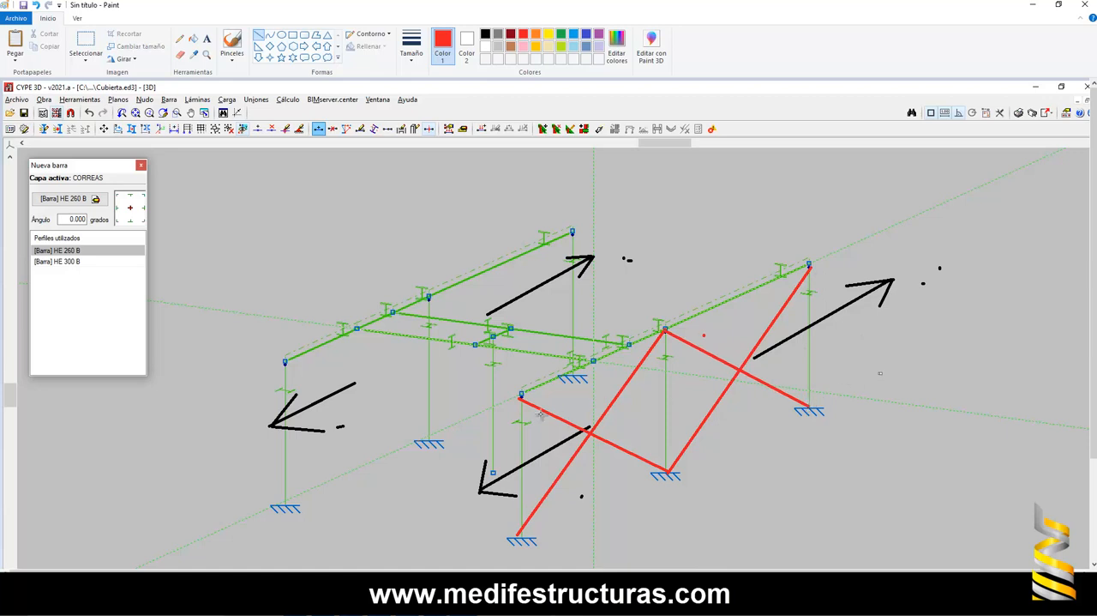
- Draw red diagonal cross bracing between the columns in both bays of the rear girder
drag(431, 443, 571, 233)
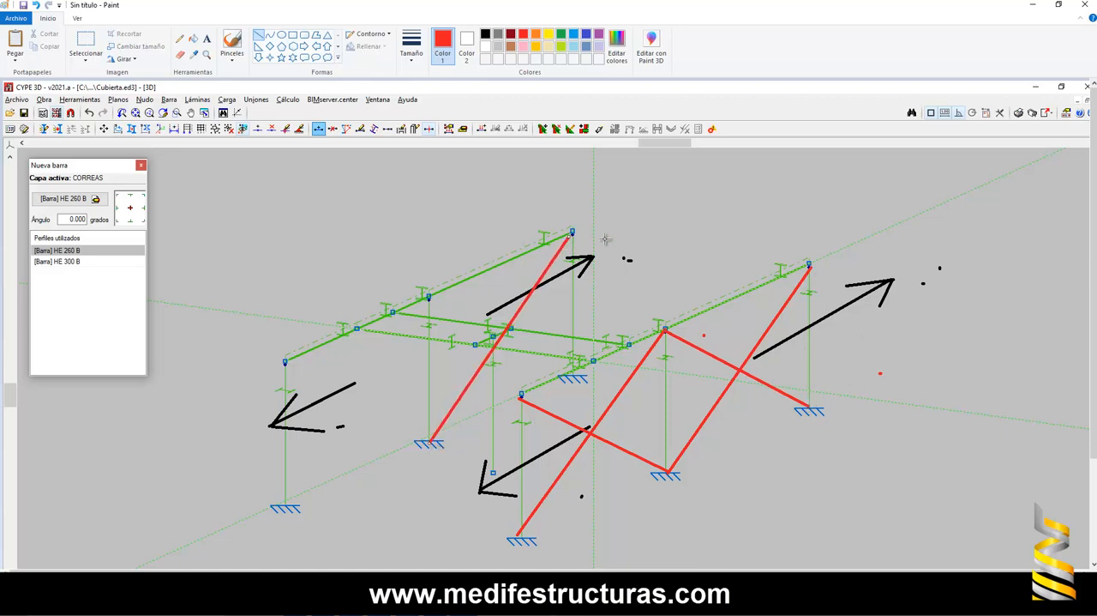
drag(429, 297, 572, 367)
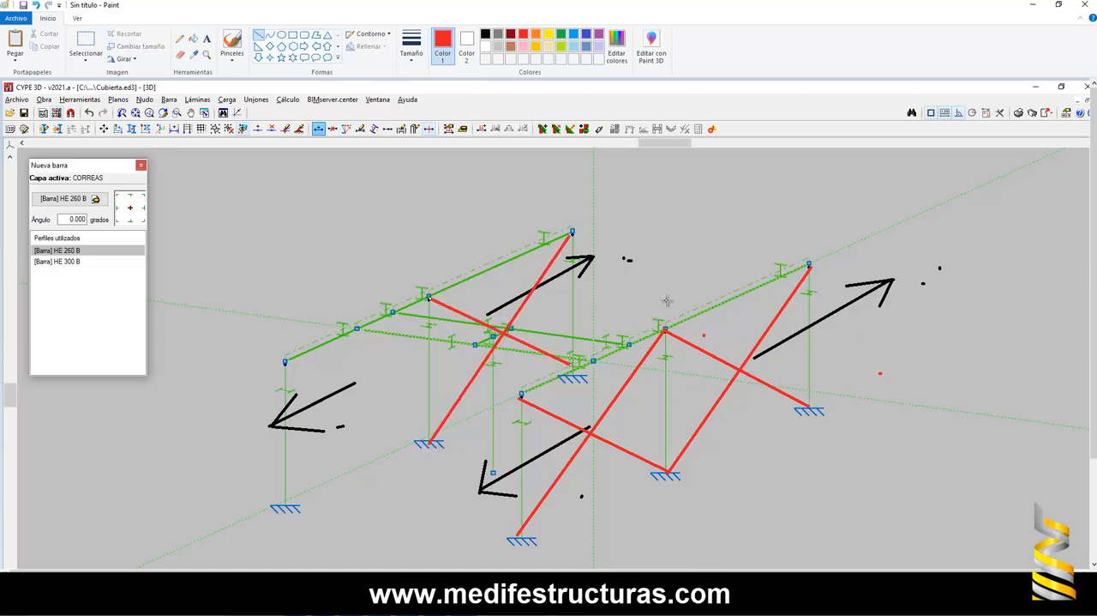
mouse_move(429, 298)
mouse_down()
mouse_move(311, 486)
mouse_move(285, 508)
mouse_up()
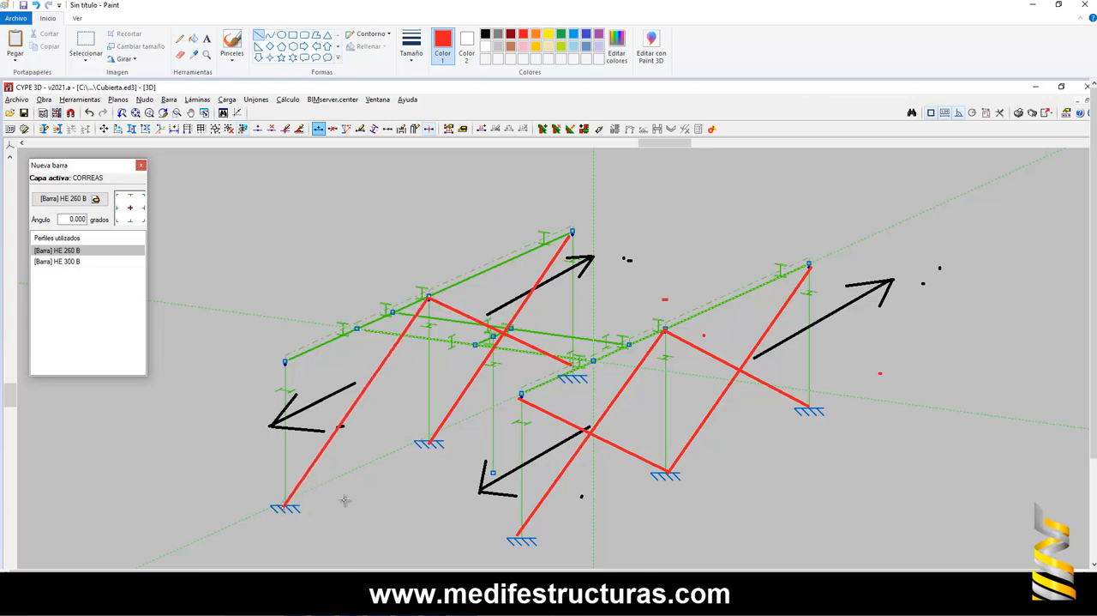
drag(285, 361, 429, 444)
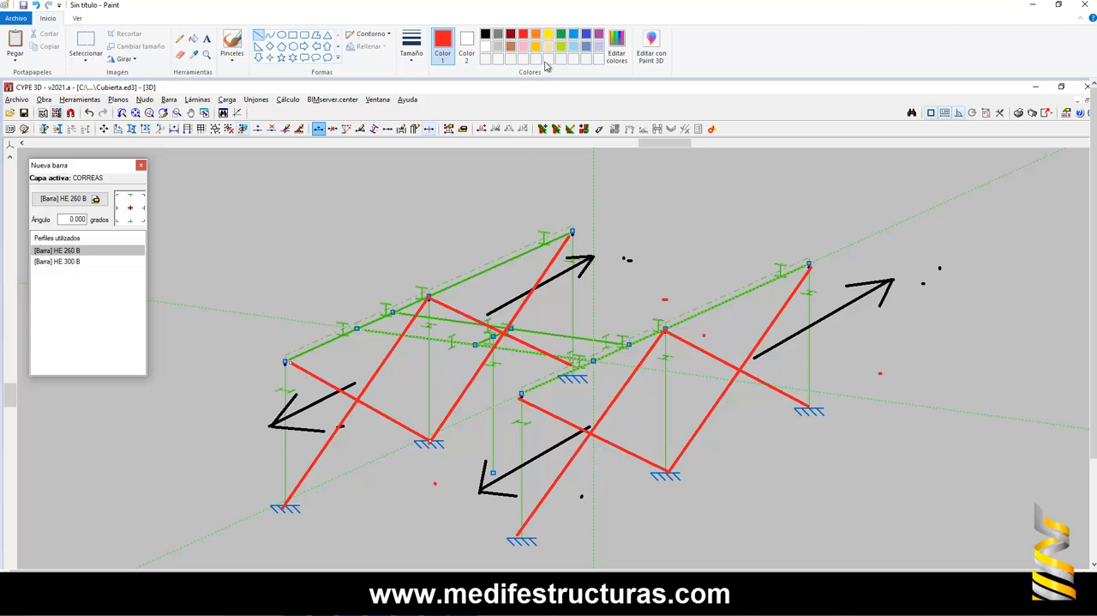
- Recolour the last drawn brace green and draw a black circle around the short bar joining the cross bars
click(562, 36)
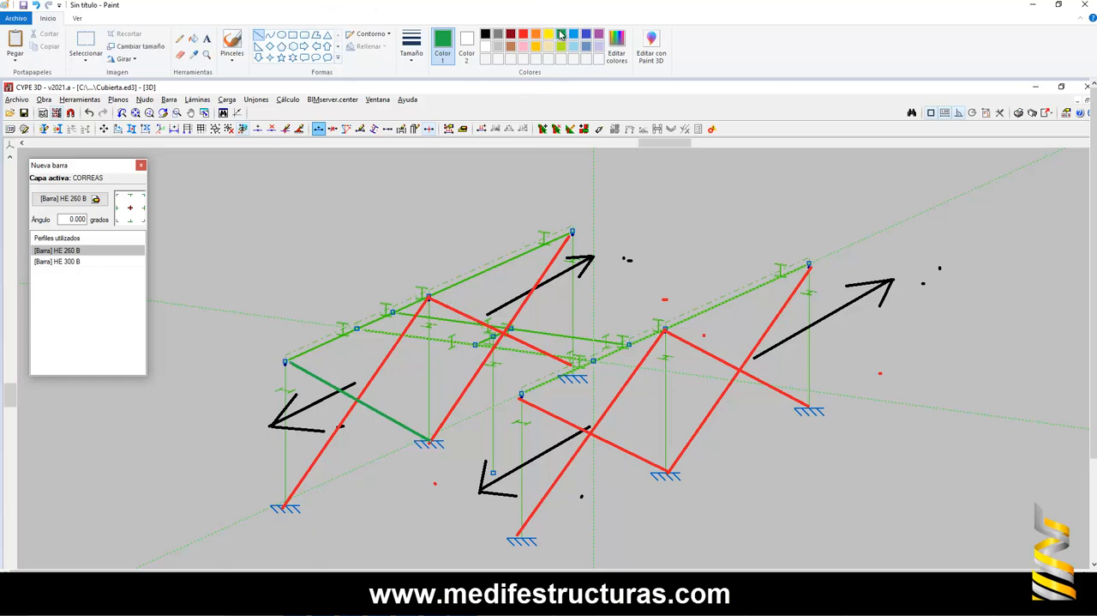
drag(446, 305, 492, 345)
key(ctrl+z)
click(282, 35)
click(486, 35)
drag(469, 310, 526, 362)
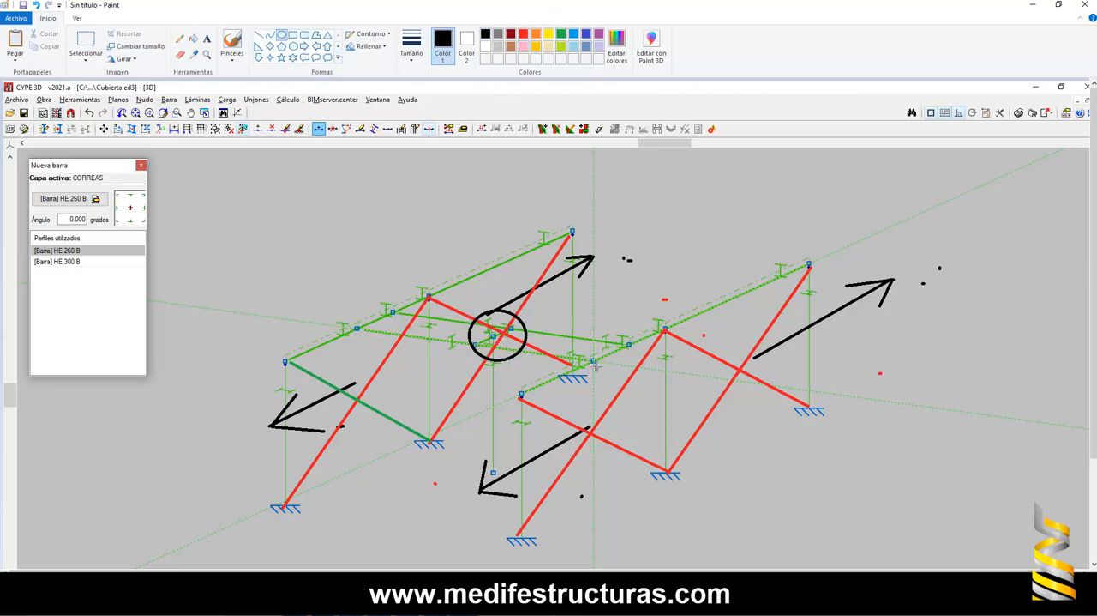
- Draw two small black arrows facing each other on the front girder, between the ends of the cross bars
click(259, 36)
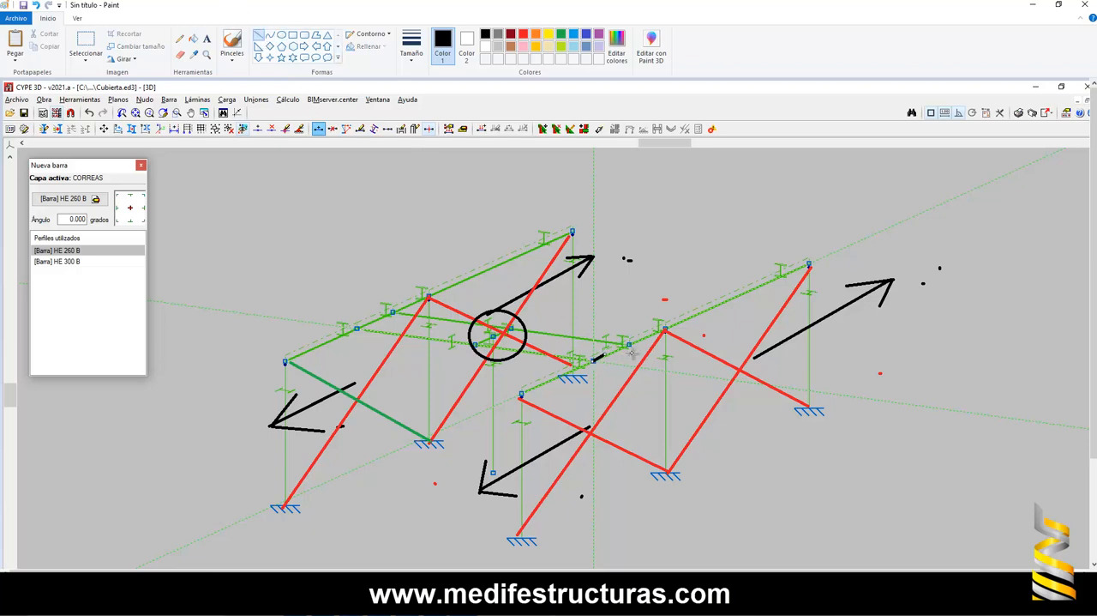
mouse_move(607, 354)
mouse_down()
mouse_move(605, 364)
mouse_move(597, 354)
mouse_up()
click(624, 354)
drag(619, 350, 632, 354)
click(632, 354)
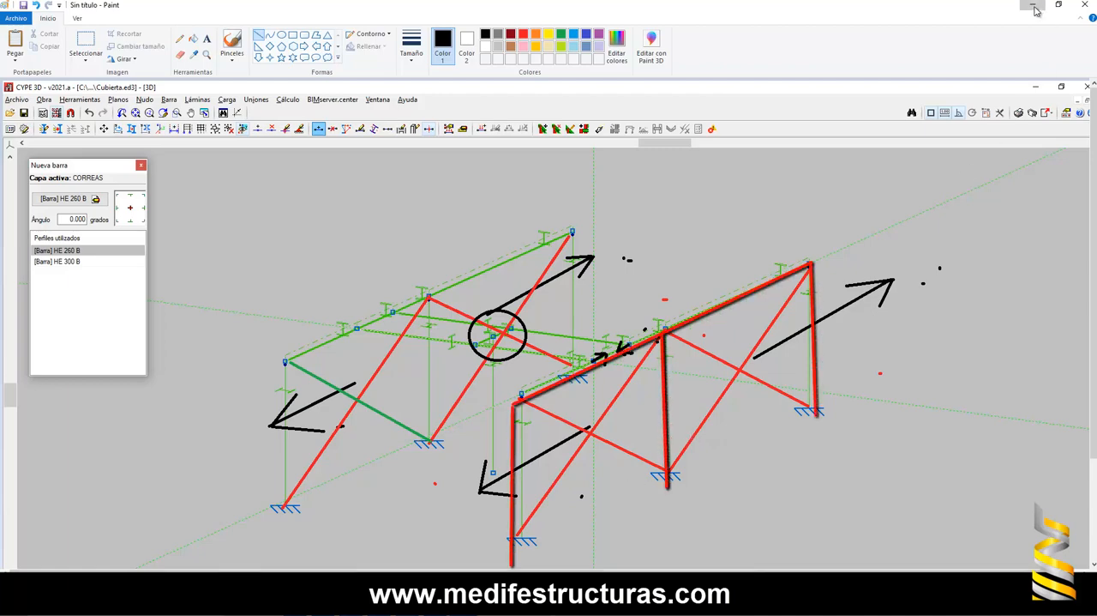
- Switch to CYPE 3D and open the 3D view of the complete structure
click(1035, 7)
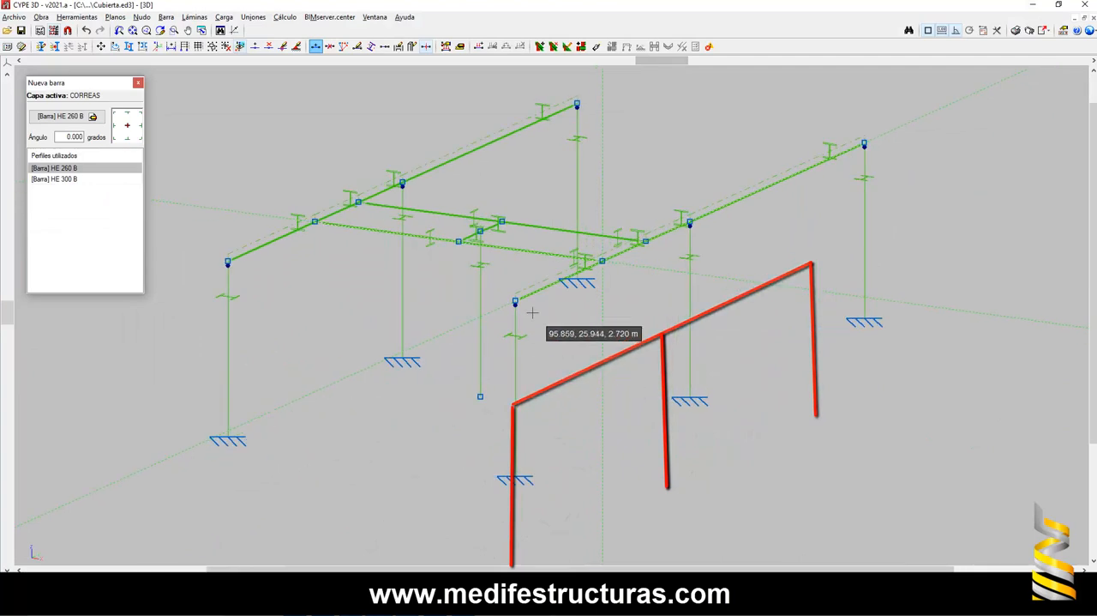
scroll(535, 361, up, 2)
click(76, 18)
mouse_move(211, 269)
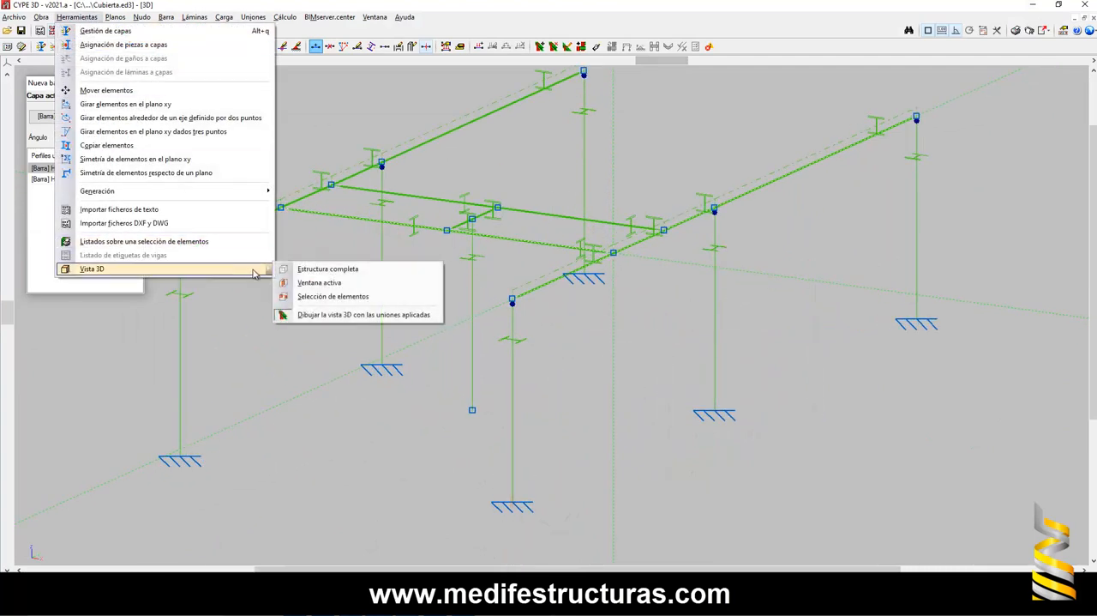
click(290, 271)
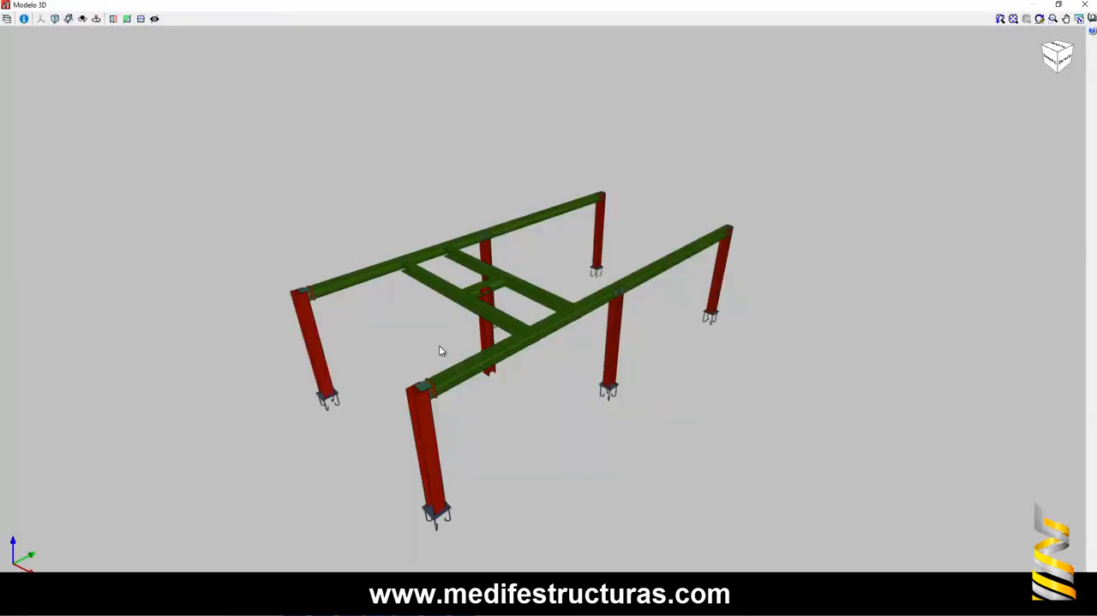
- Examine the bolted end-plate connection between the girder and the end column from several angles in the 3D view
scroll(405, 430, up, 5)
drag(417, 431, 321, 293)
scroll(365, 303, up, 2)
scroll(322, 290, up, 4)
drag(420, 245, 216, 298)
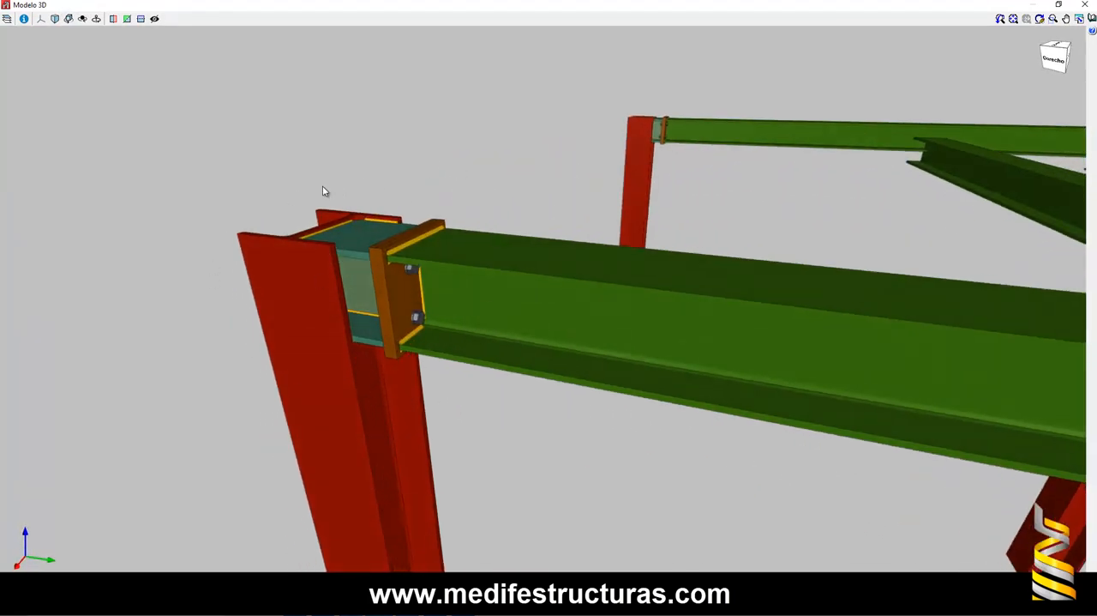
scroll(315, 219, down, 4)
scroll(336, 232, up, 3)
scroll(368, 242, down, 3)
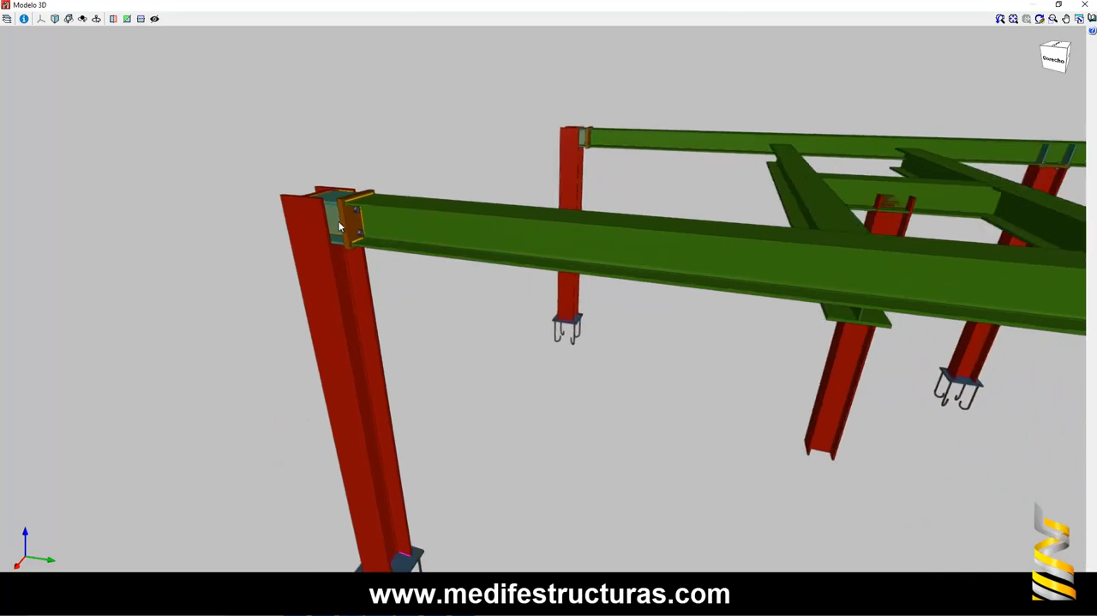
scroll(372, 239, up, 2)
scroll(372, 238, down, 3)
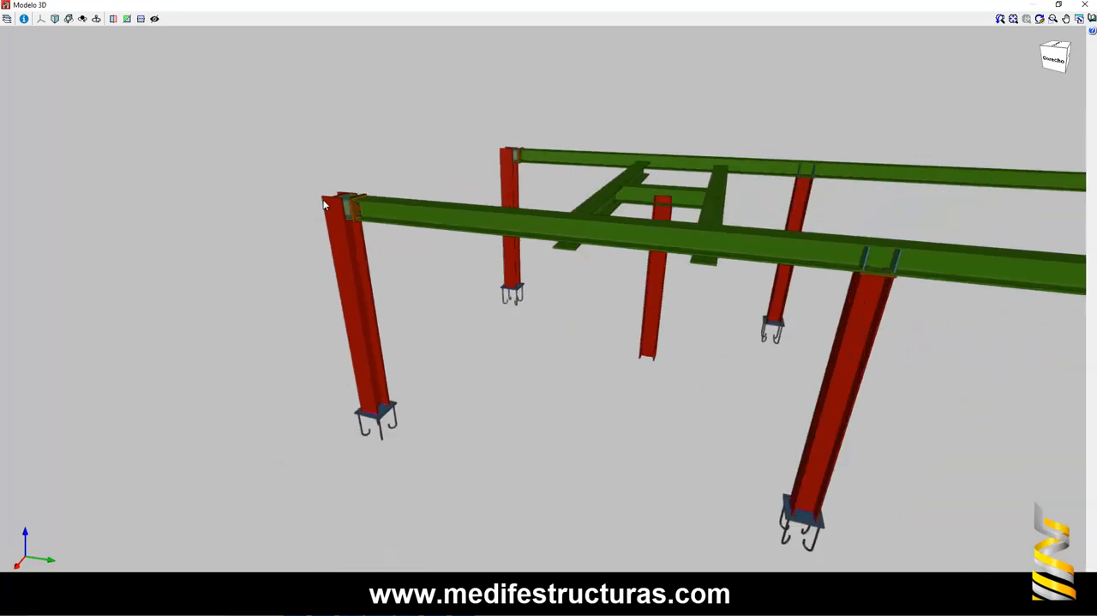
scroll(386, 266, up, 3)
scroll(316, 204, up, 2)
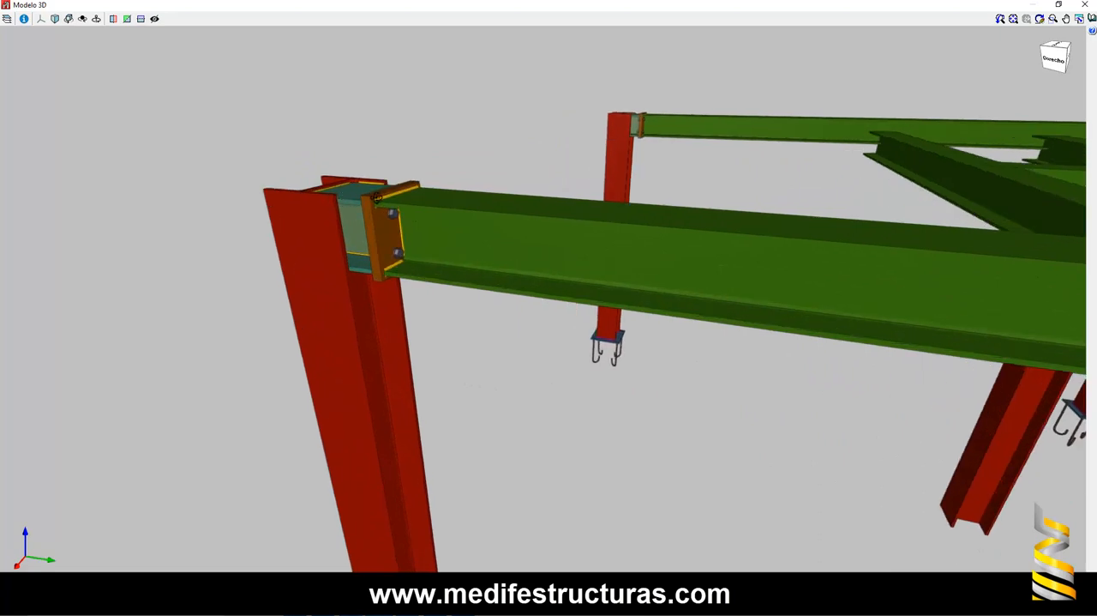
drag(316, 204, 363, 189)
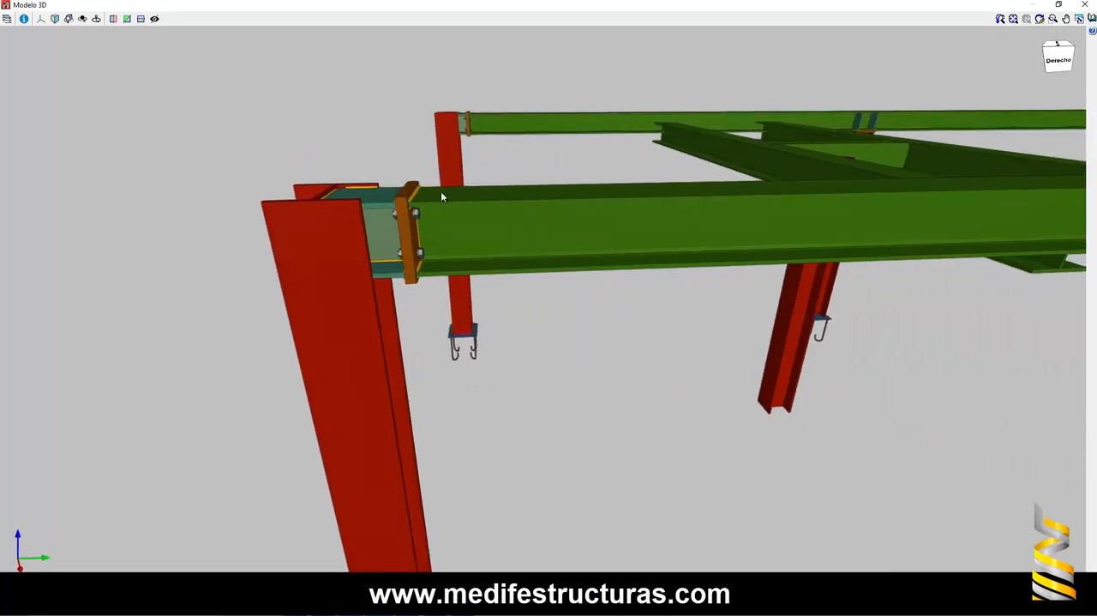
- Examine the bolted seat and stiffeners where the girder passes over the middle column, then close the 3D view
drag(742, 183, 277, 194)
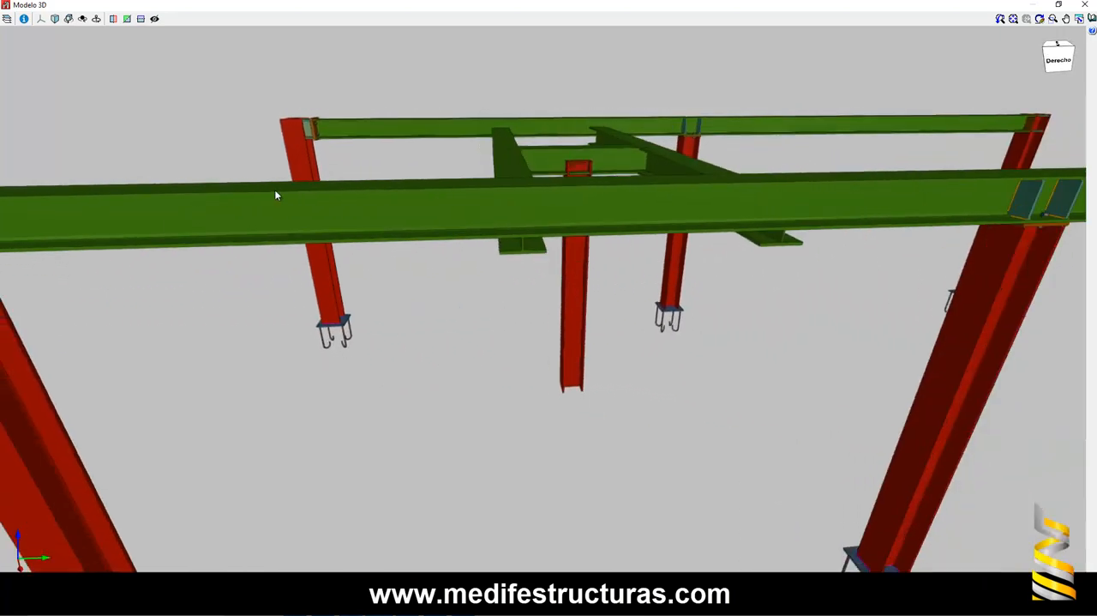
drag(653, 174, 626, 240)
middle_drag(571, 223, 695, 205)
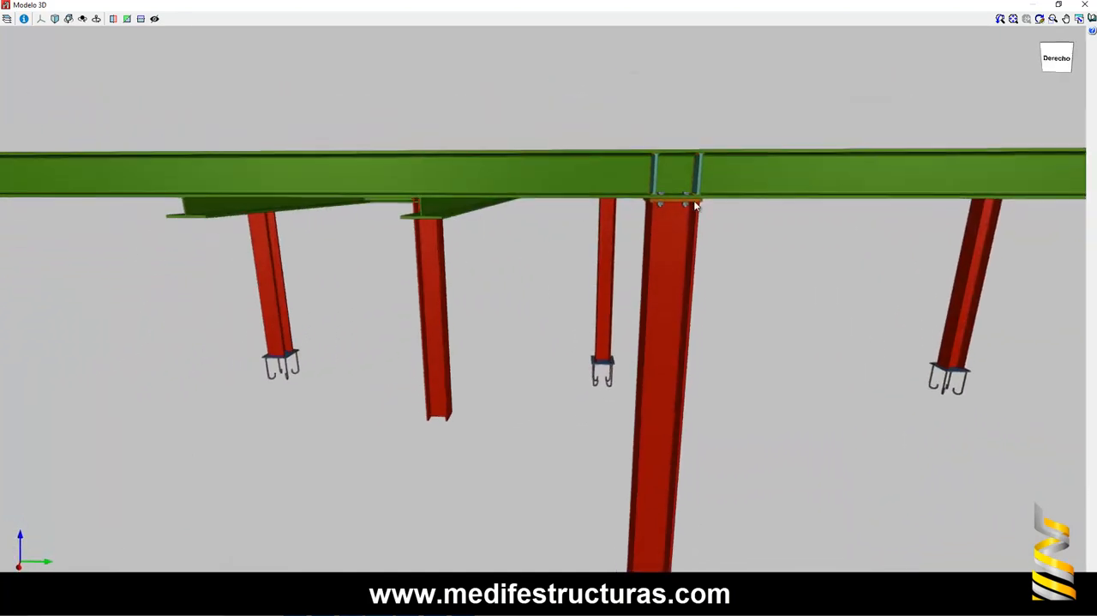
scroll(693, 138, up, 2)
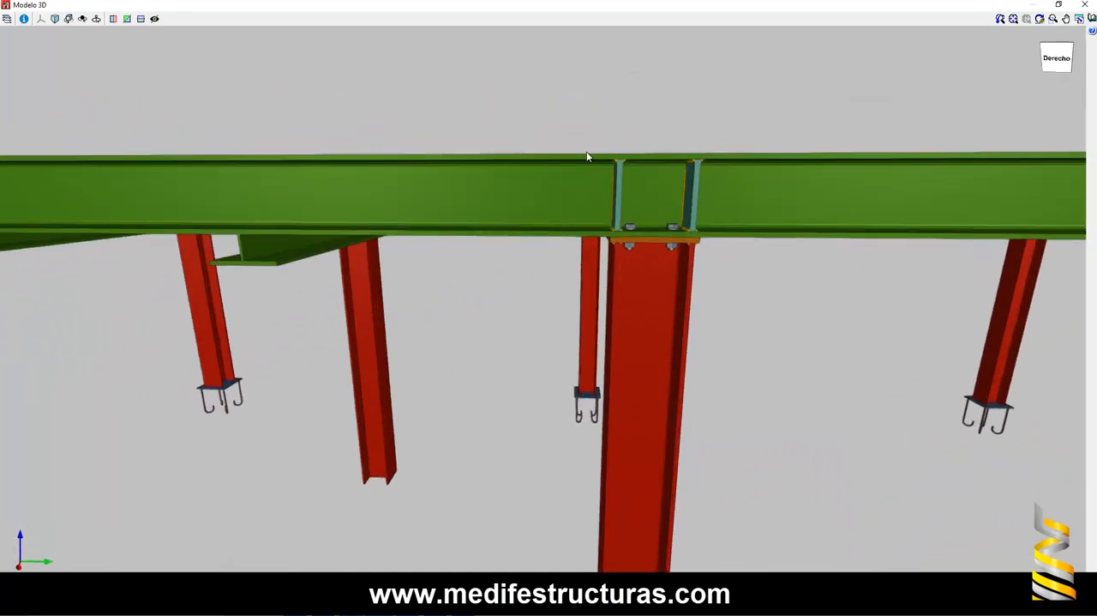
click(1090, 7)
- Review the photo of the girder's bolted web splice in the forum PDF and return to the CYPE 3D model
scroll(754, 230, up, 2)
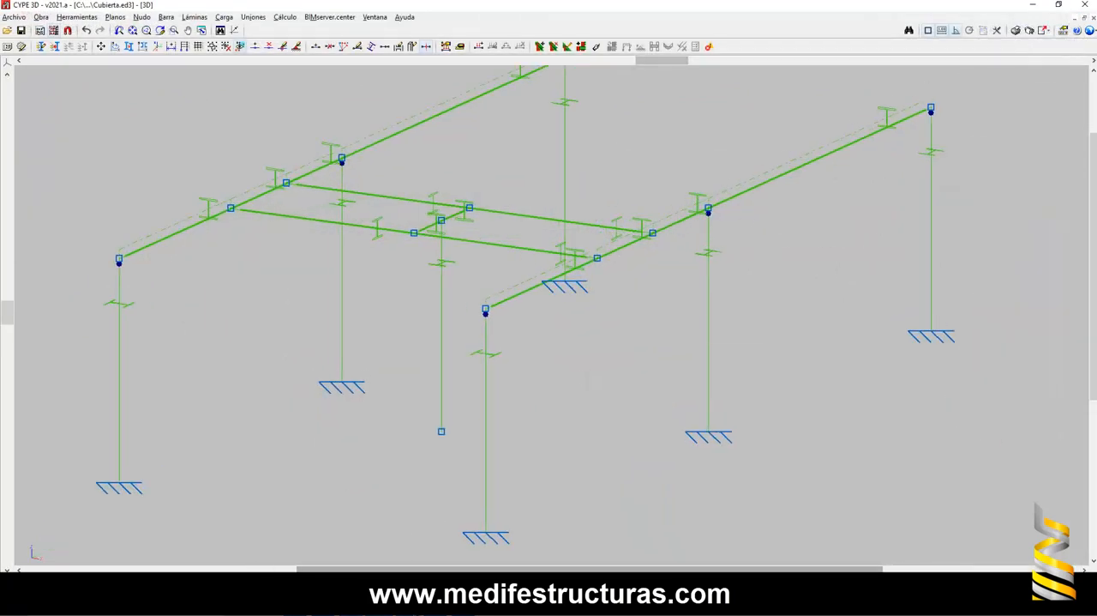
key(alt+Tab)
scroll(597, 275, down, 2)
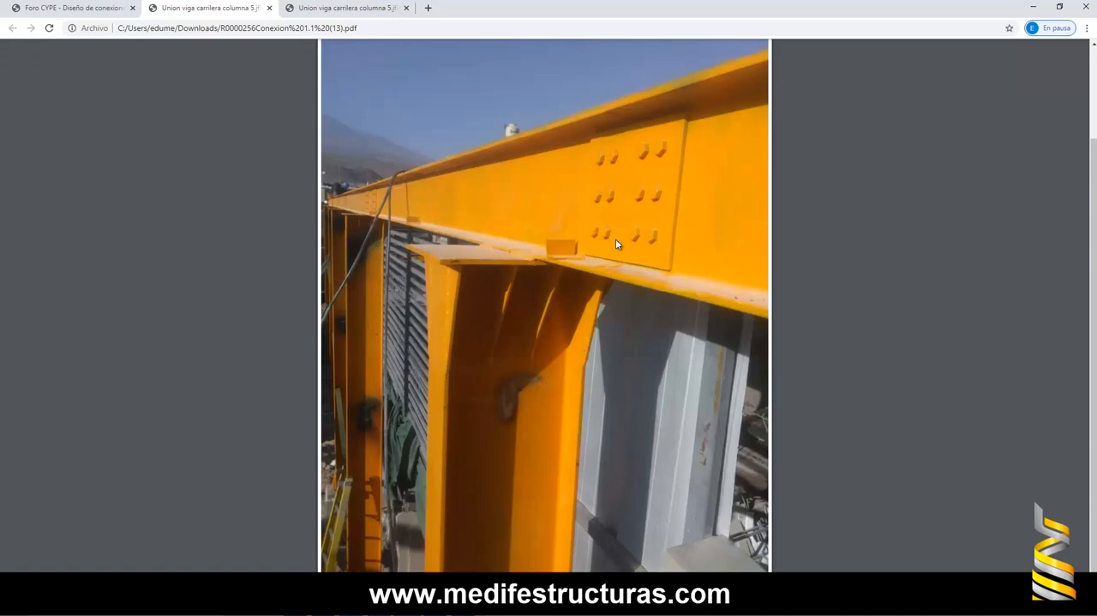
click(1033, 6)
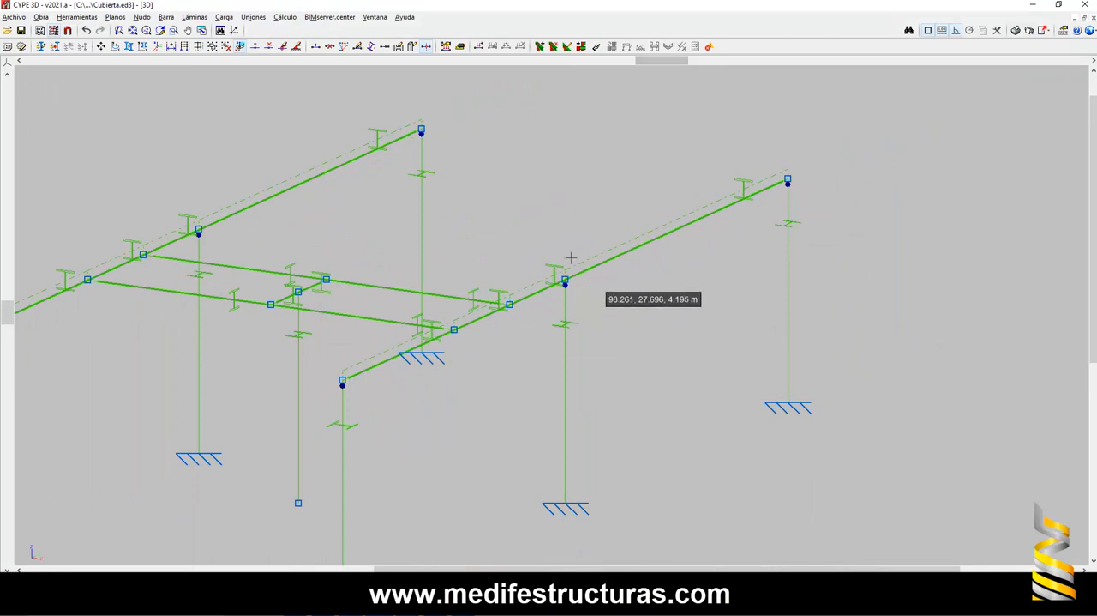
- Add two nodes on the front girder: one midway between N3 and N5, another 0.75 m from N16 towards N3
click(143, 17)
click(149, 31)
click(677, 229)
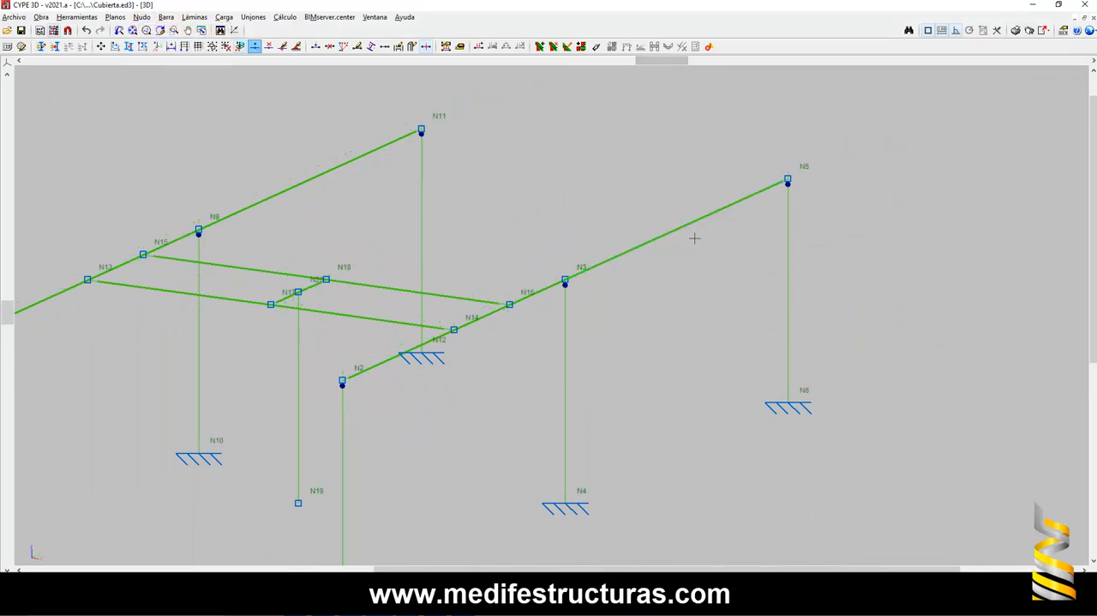
scroll(668, 257, down, 1)
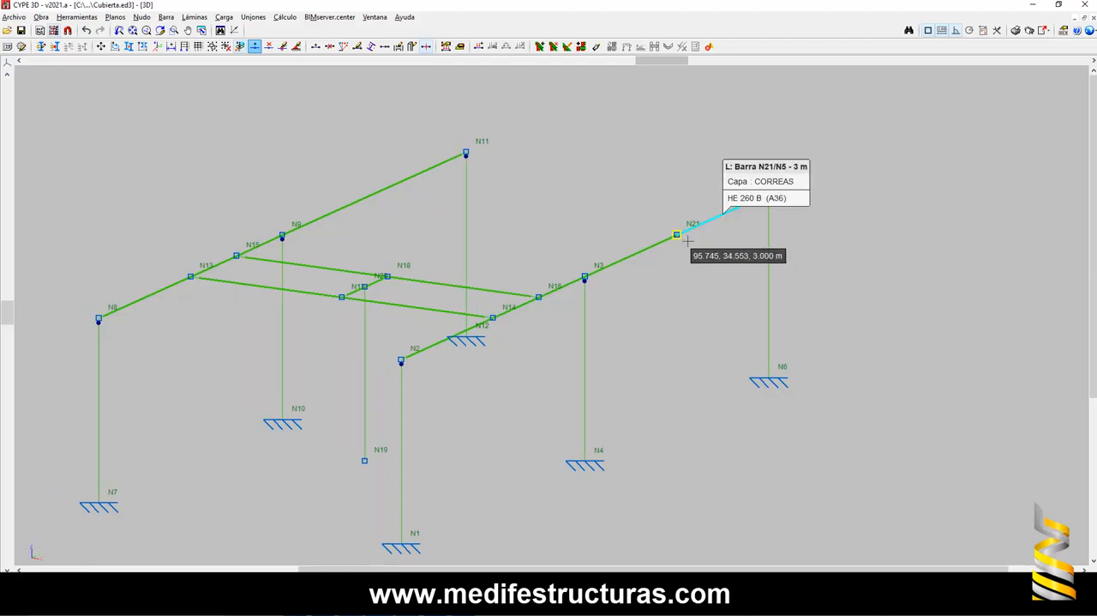
scroll(591, 274, up, 1)
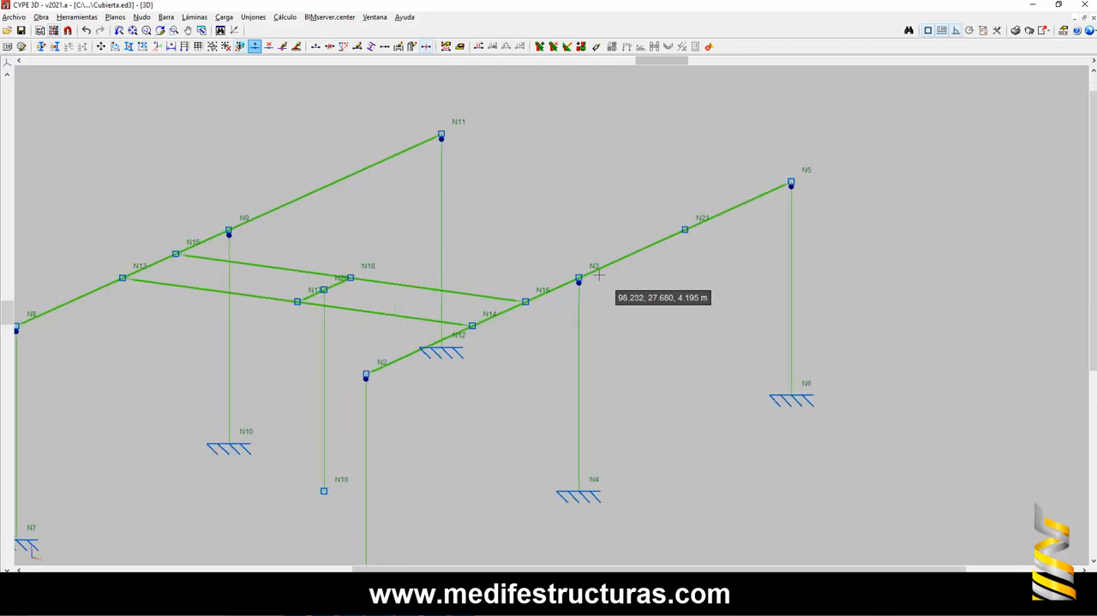
scroll(592, 276, up, 2)
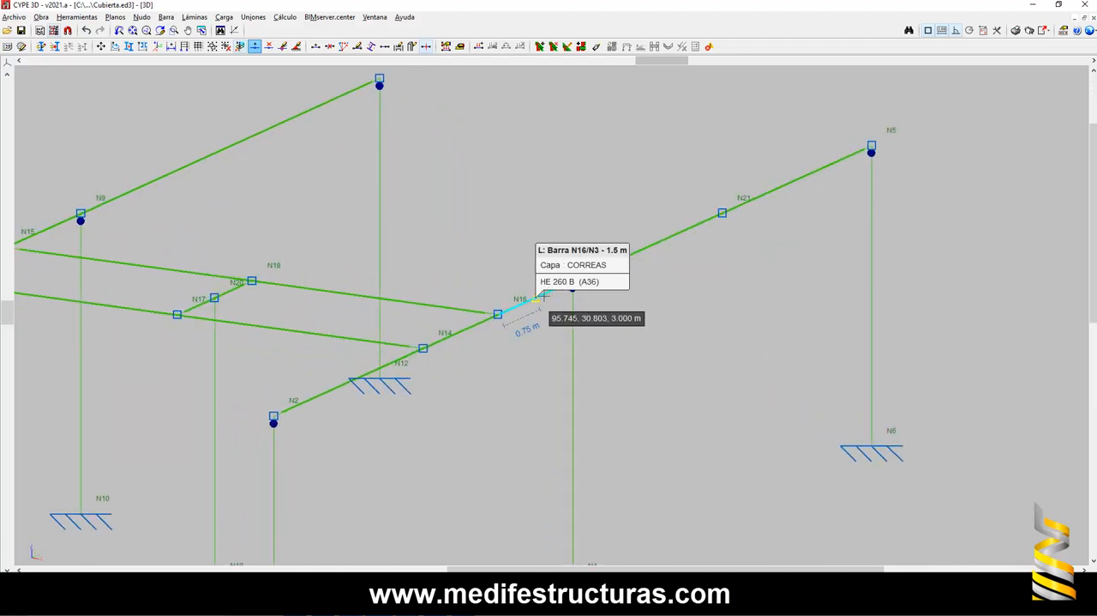
scroll(576, 289, down, 2)
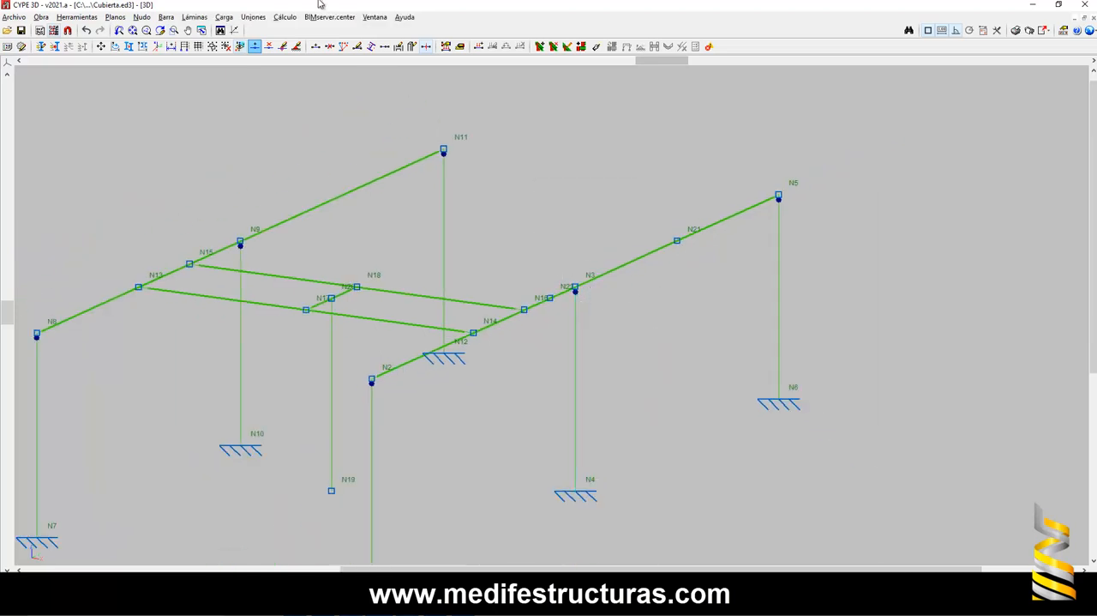
- Create three pieces along the front girder: N2 to the node just before N3, that node to N21, and N21 to N5
click(168, 22)
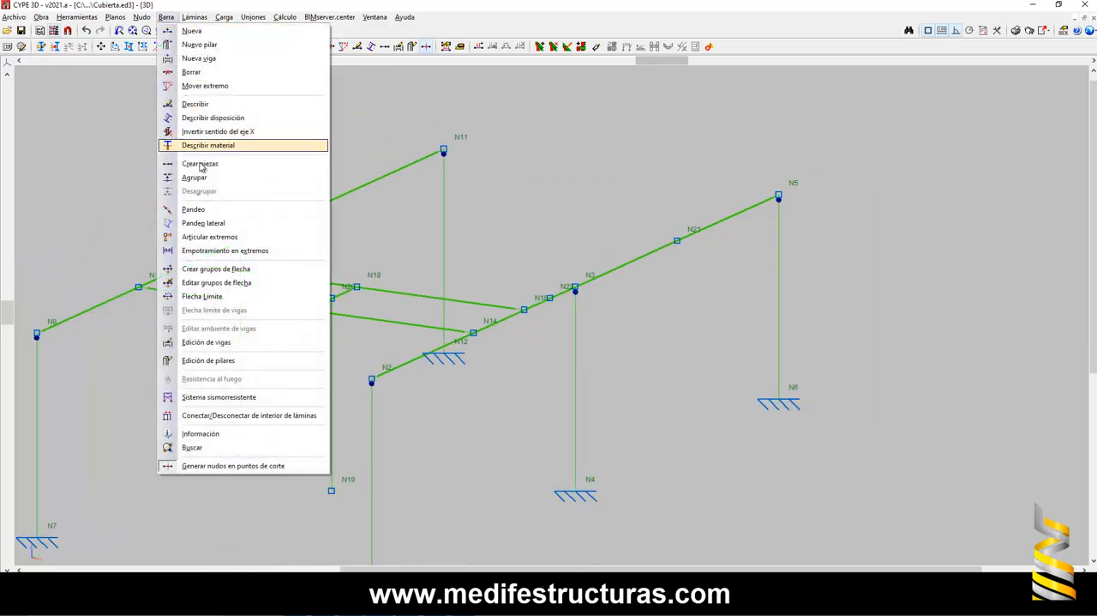
click(214, 145)
click(378, 383)
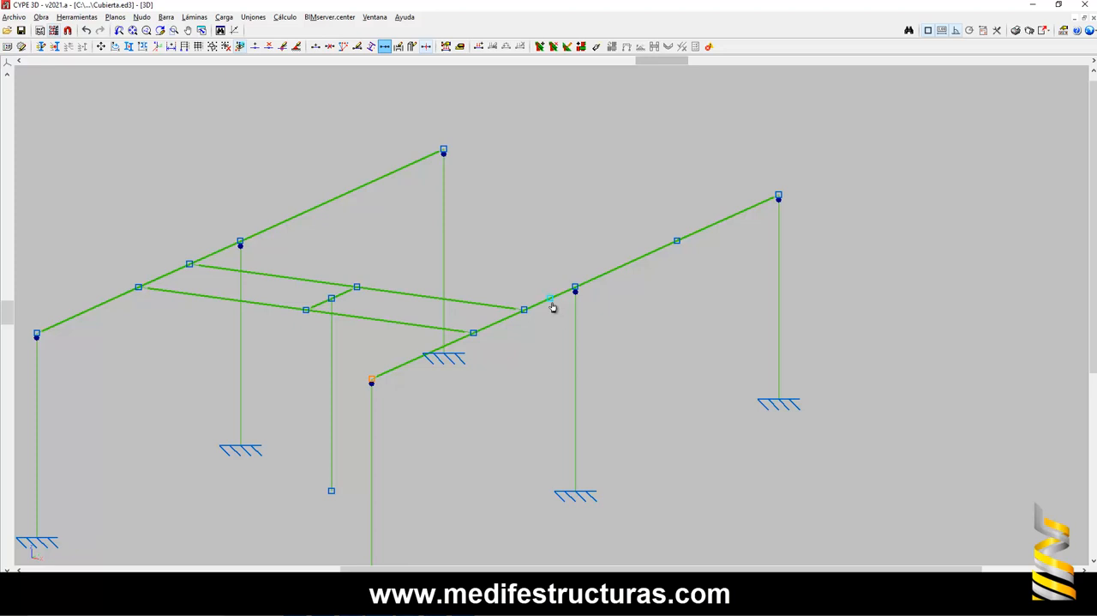
click(553, 307)
click(515, 325)
scroll(550, 305, up, 2)
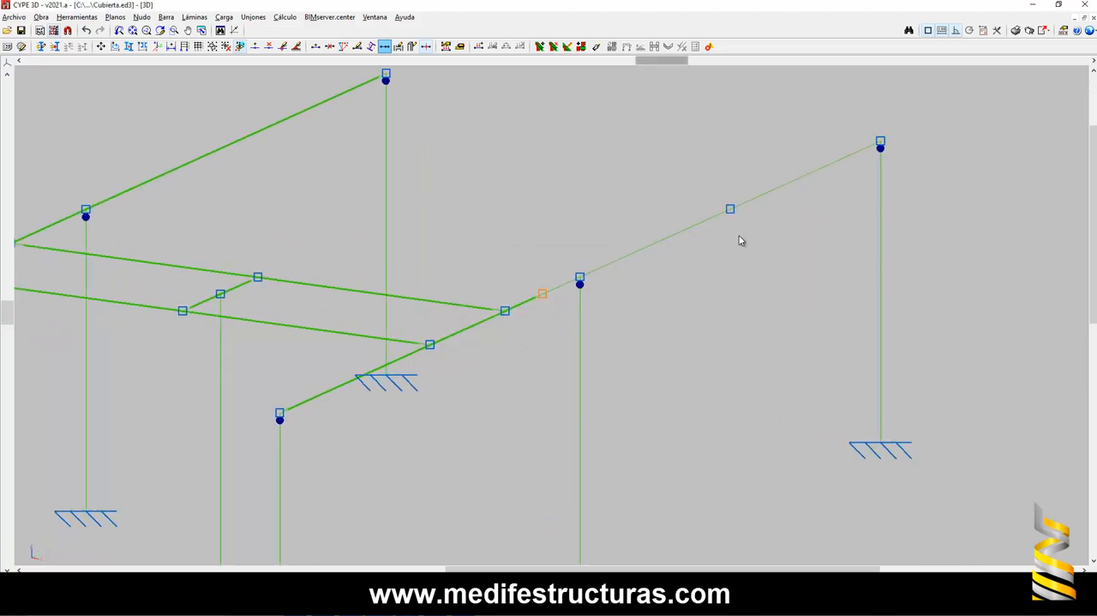
click(730, 209)
click(511, 323)
scroll(581, 283, up, 1)
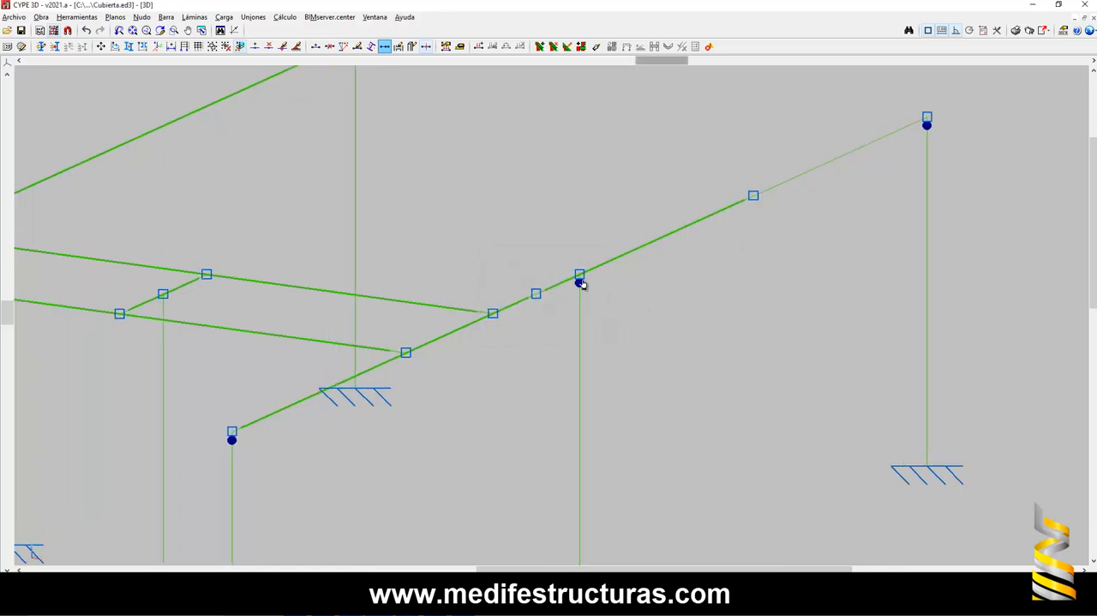
scroll(580, 283, down, 1)
click(720, 219)
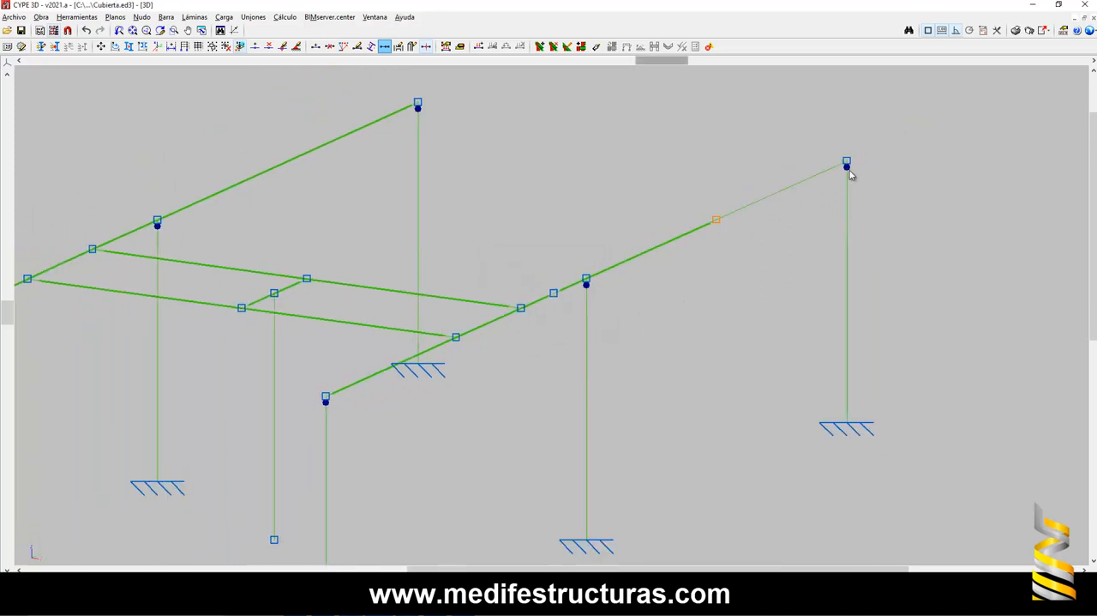
click(848, 164)
click(560, 323)
scroll(709, 235, down, 1)
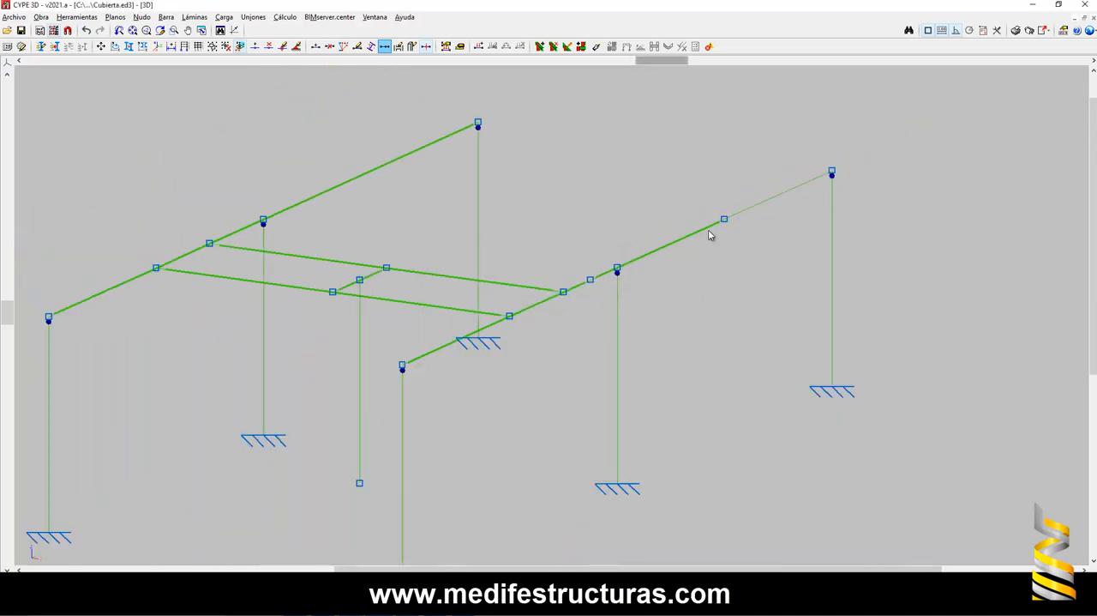
- Remove the hinged ends from the tops of all six support columns
click(165, 17)
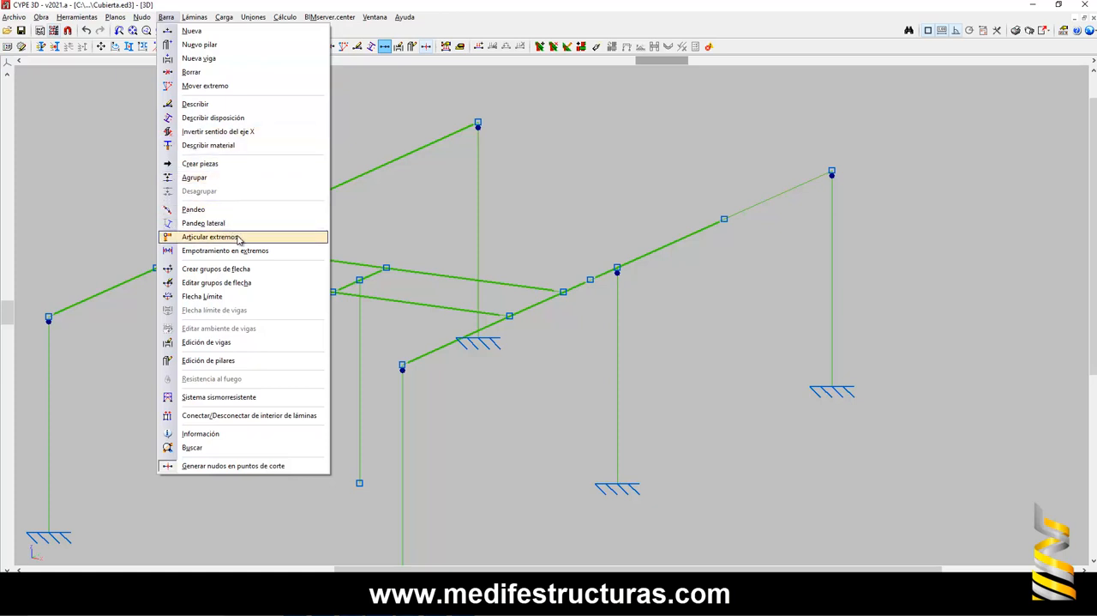
click(210, 237)
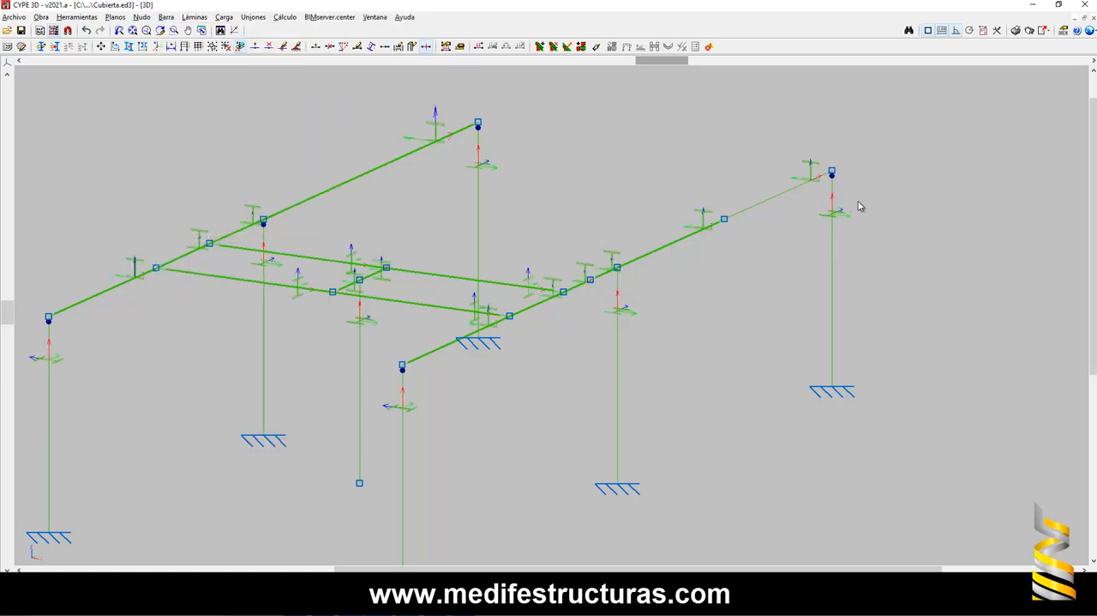
click(404, 381)
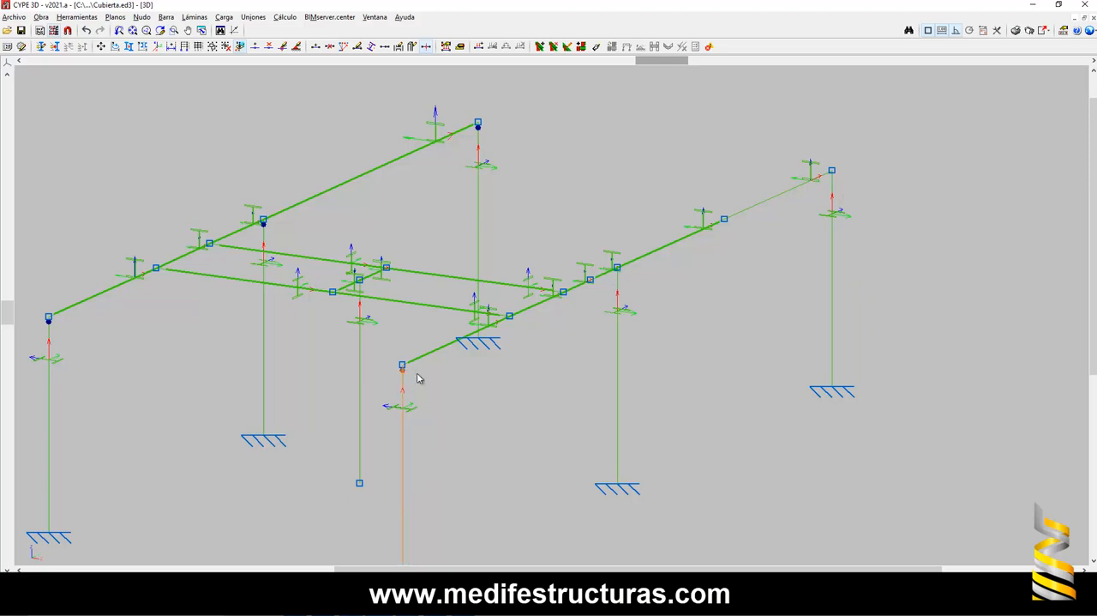
click(481, 144)
click(266, 239)
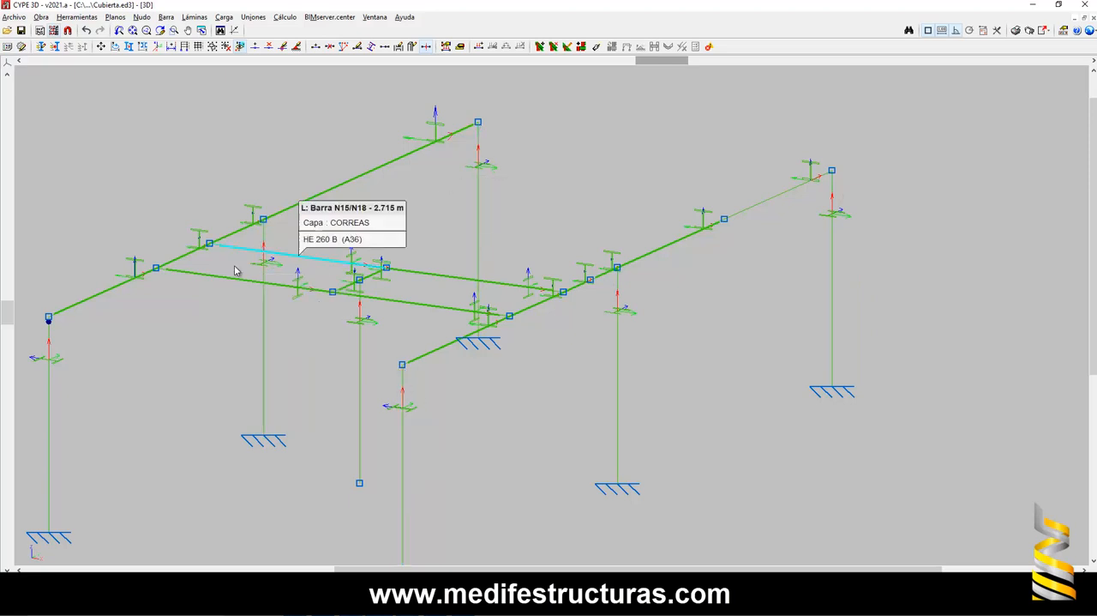
click(53, 334)
scroll(429, 275, down, 4)
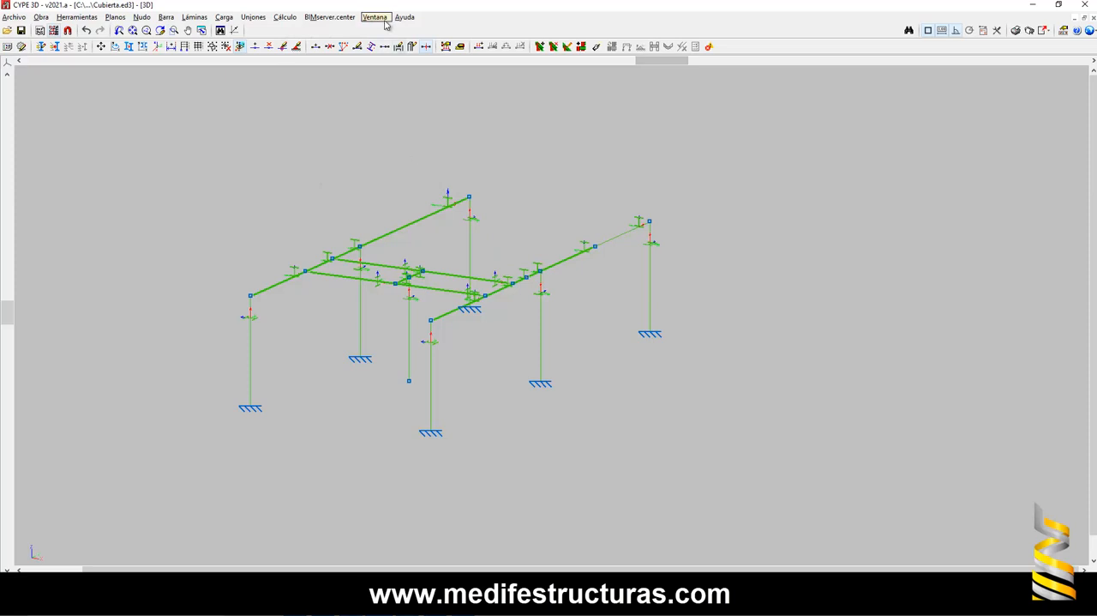
- Generate the connections for the whole crane structure and accept the resulting messages
click(253, 17)
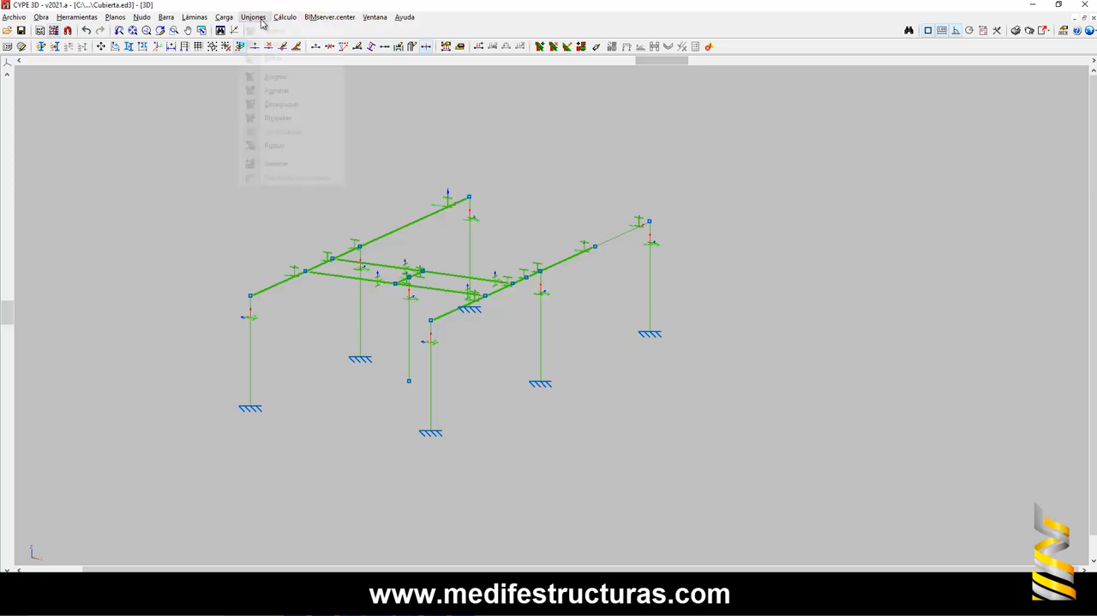
click(266, 147)
key(Return)
key(Return)
key(Return)
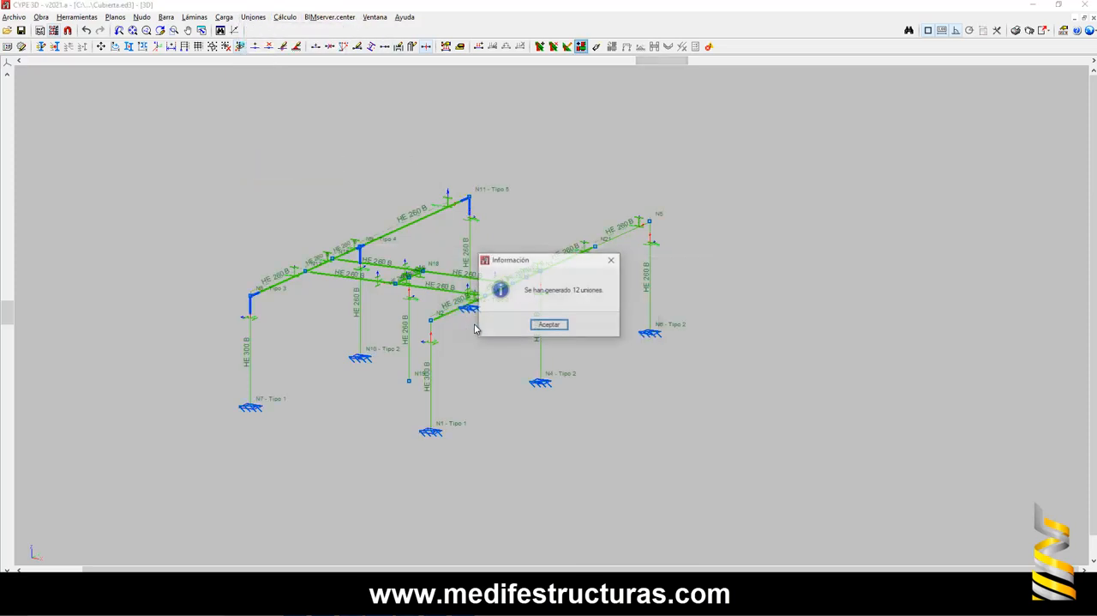
scroll(563, 292, up, 3)
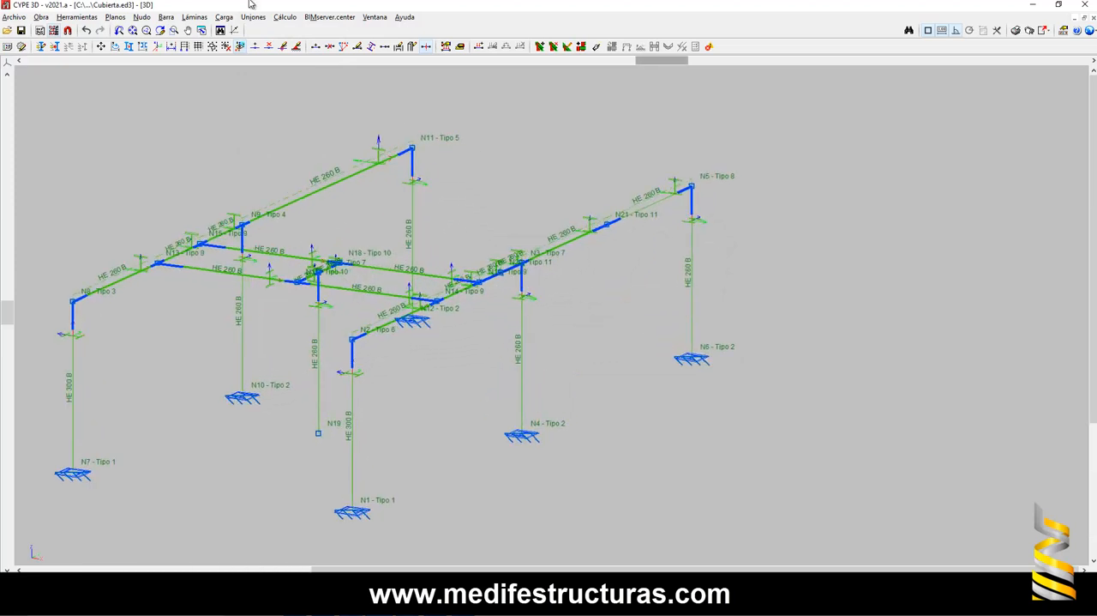
- Calculate the structure without sizing profiles, checking the bars and solving all nodes with bolted connections using pretensioned bolts
click(286, 17)
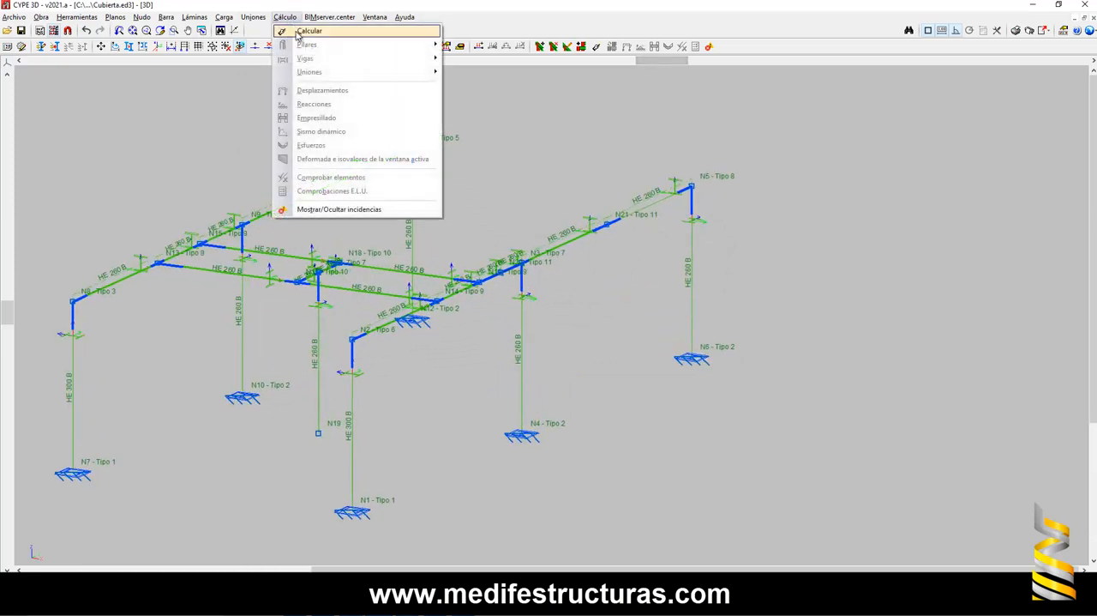
click(309, 31)
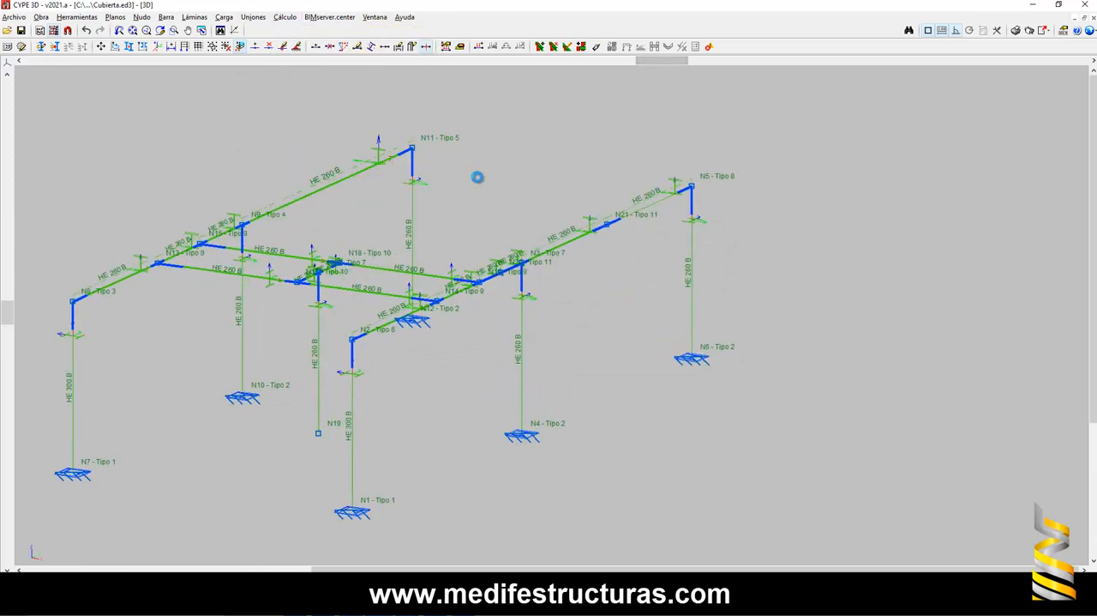
drag(599, 146, 702, 137)
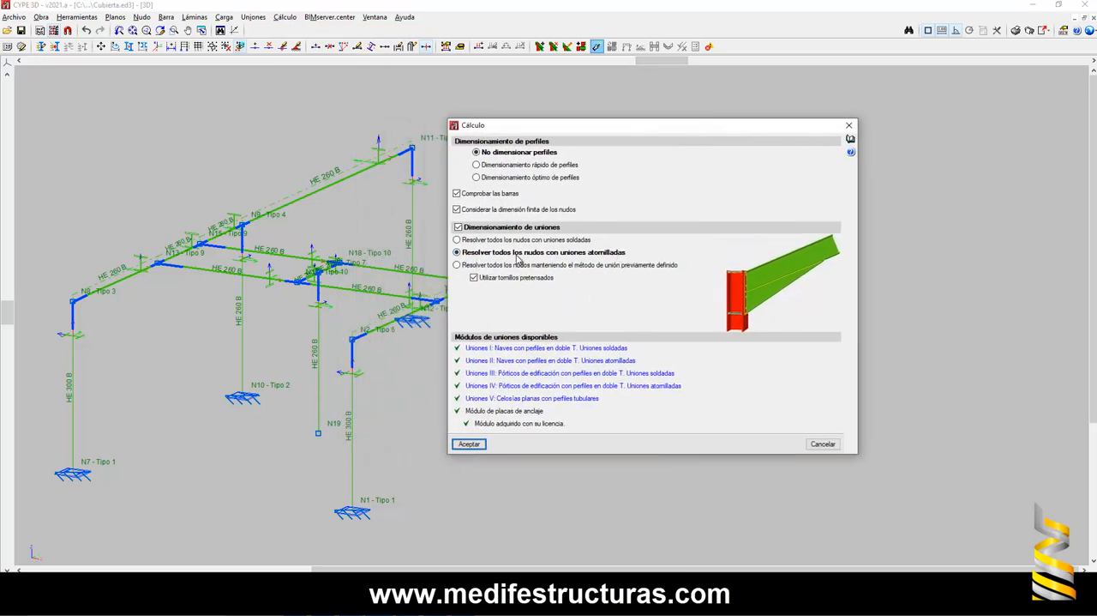
click(469, 444)
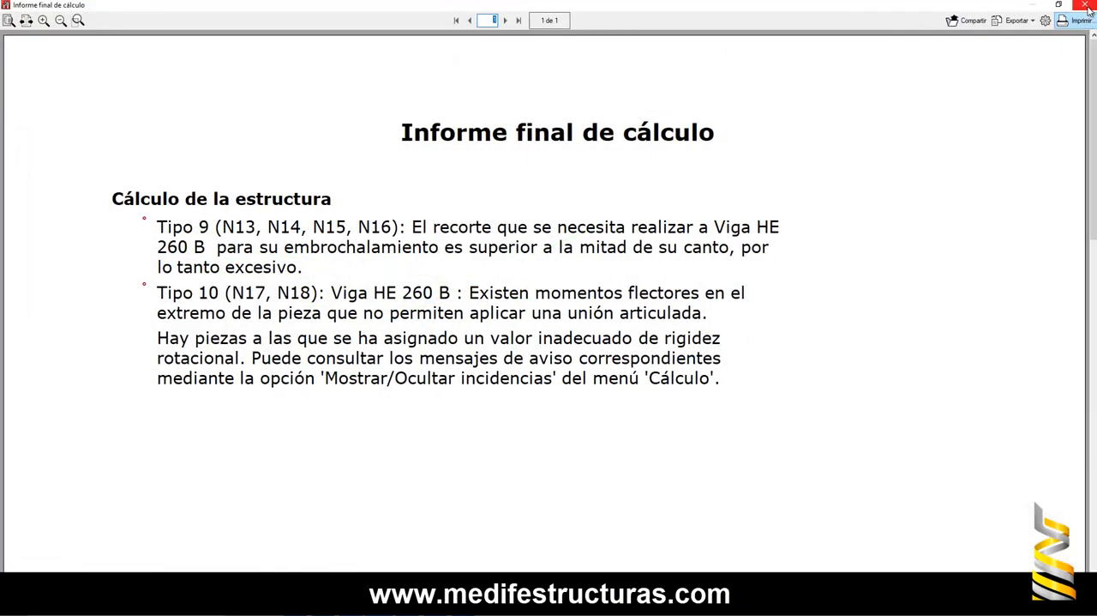
click(1086, 5)
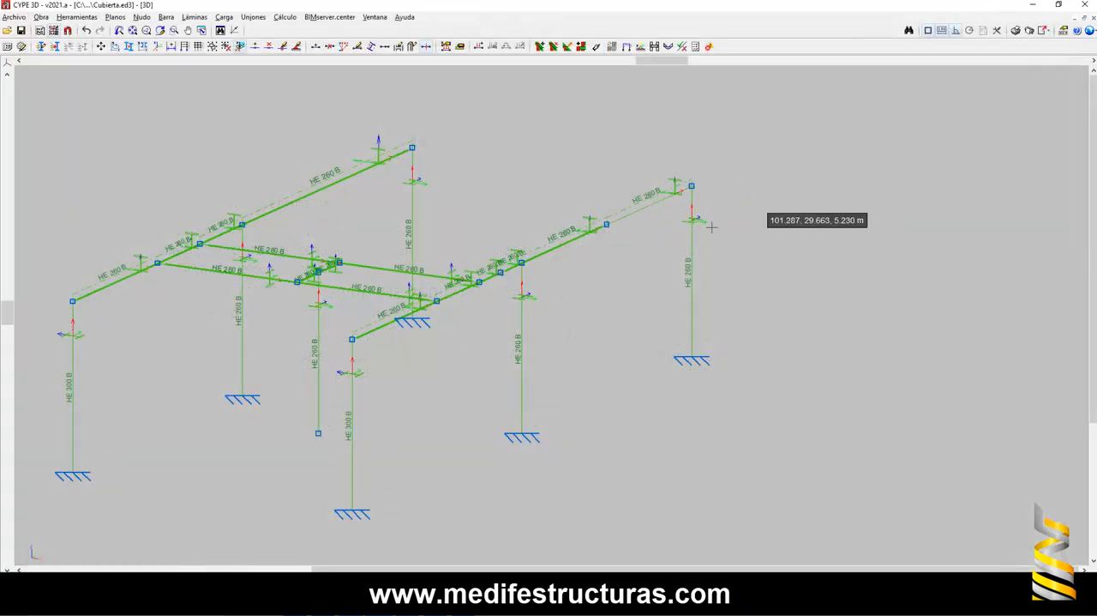
- Open the girder connection at N21 for editing and examine its bolted end plates from the side
scroll(601, 240, up, 5)
click(253, 17)
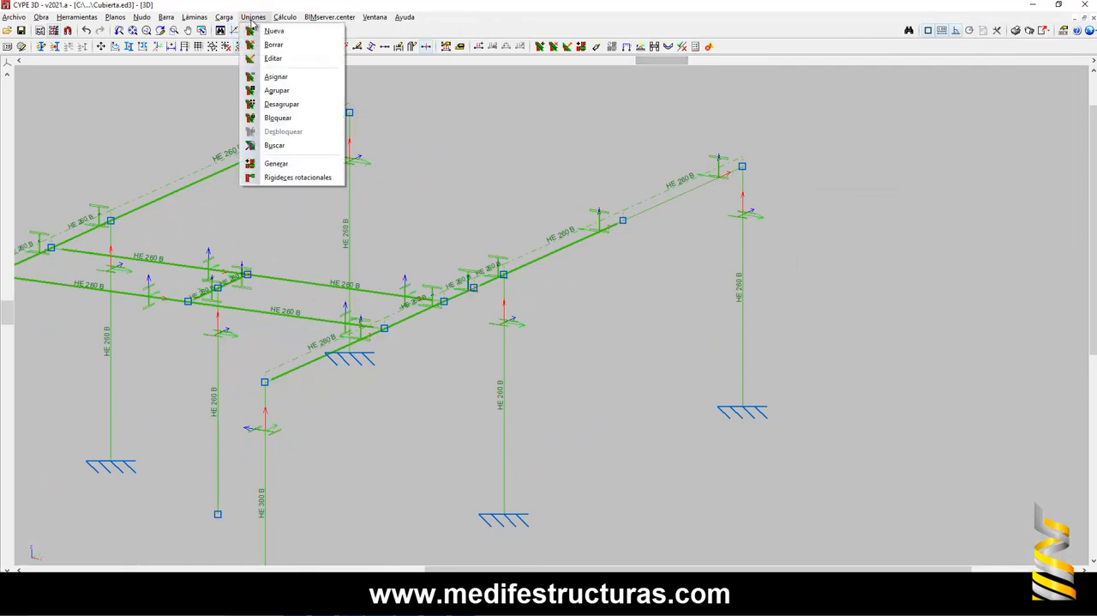
click(273, 59)
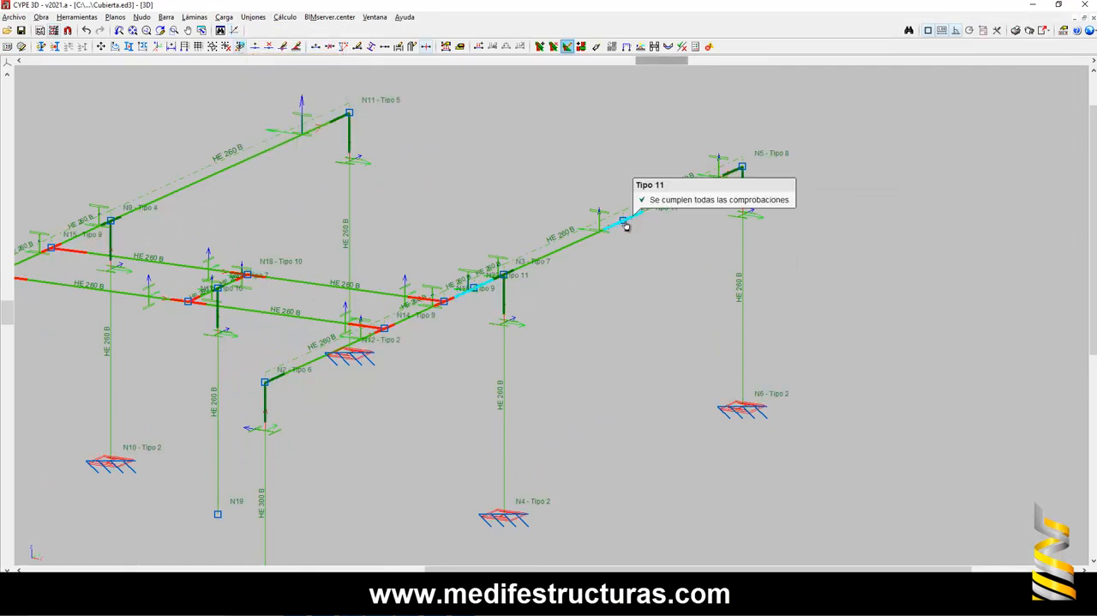
click(626, 225)
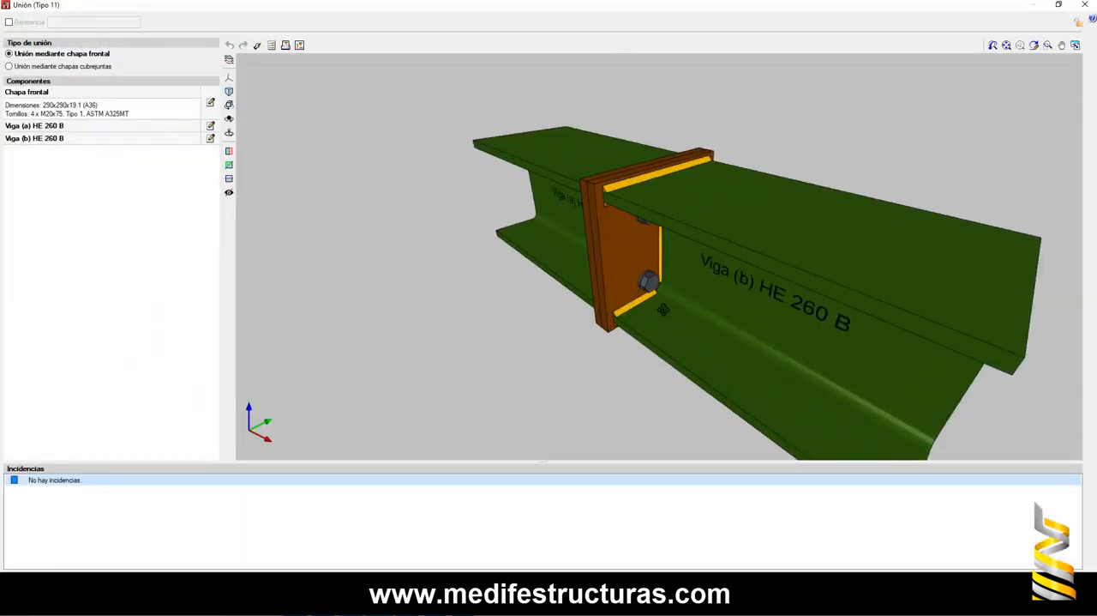
shift+middle_drag(664, 310, 805, 312)
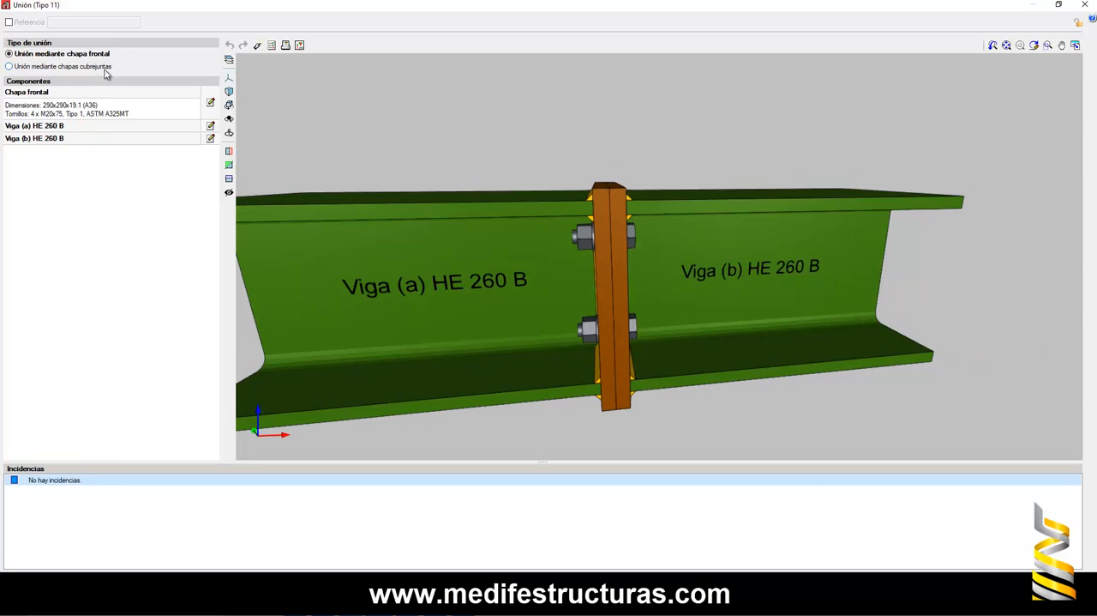
- Change the N21 connection type to splice cover plates (chapas cubrejuntas) and rotate the model to inspect it
click(12, 67)
click(229, 105)
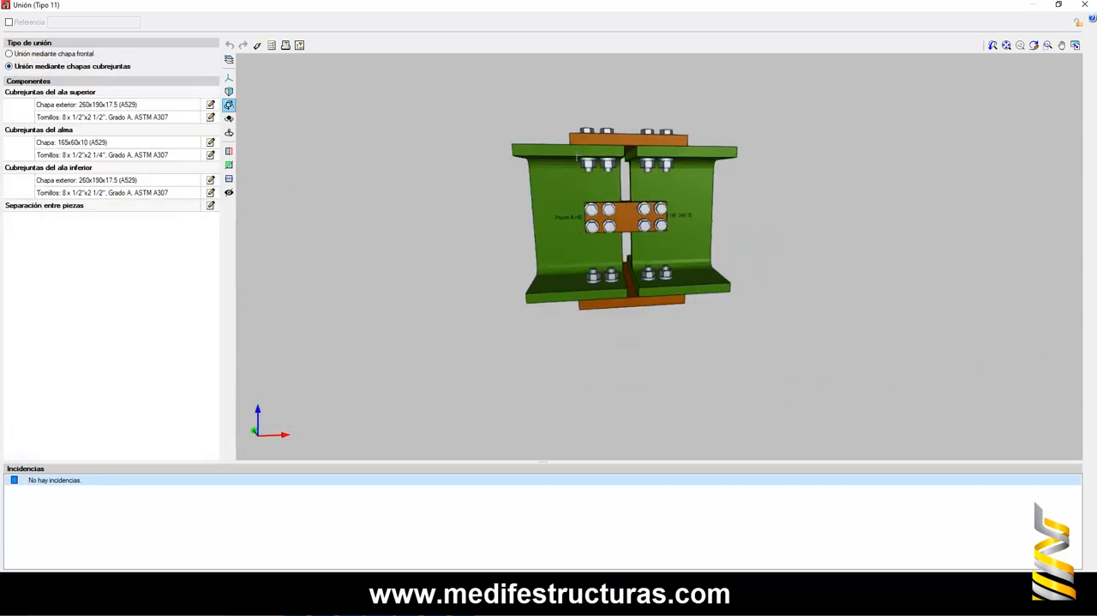
shift+middle_drag(646, 220, 492, 436)
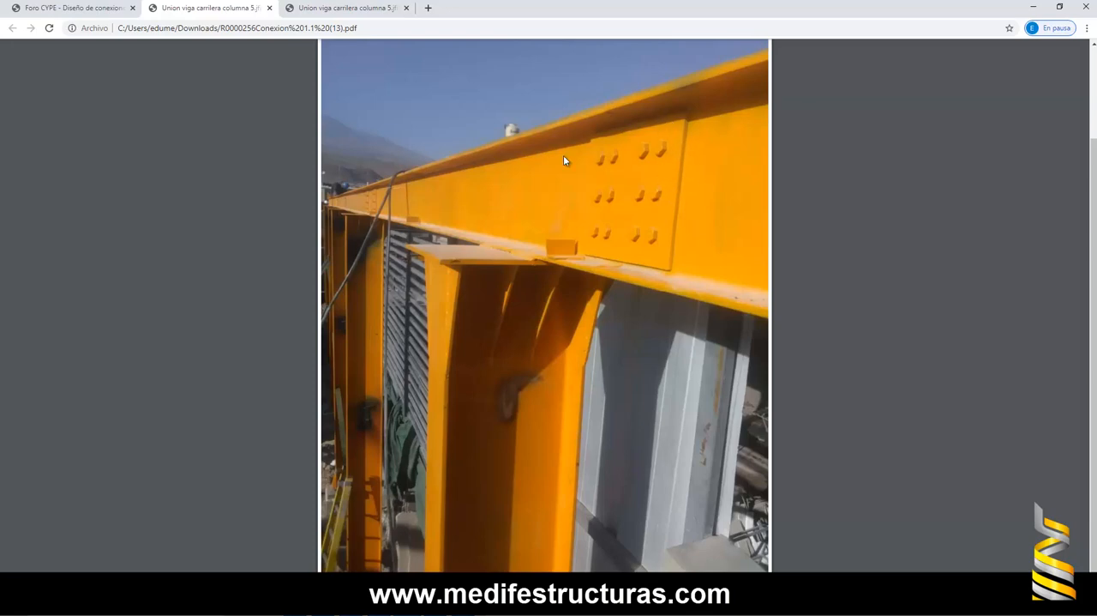
- Compare the cover-plate splice with the bolted web splice photo in the forum PDF, then close the connection editor
click(1034, 7)
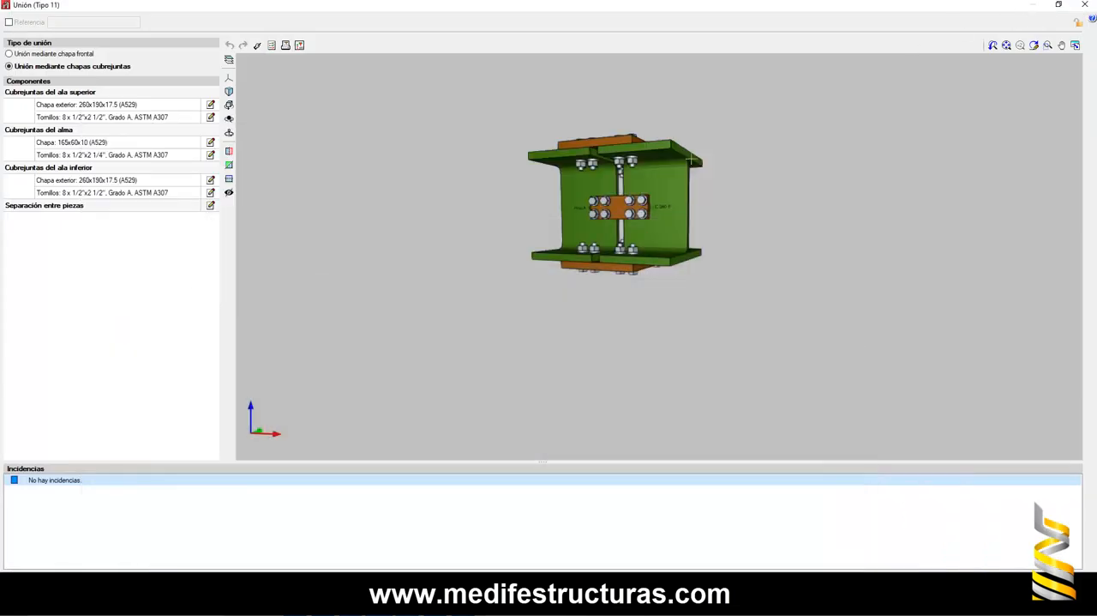
scroll(625, 212, up, 5)
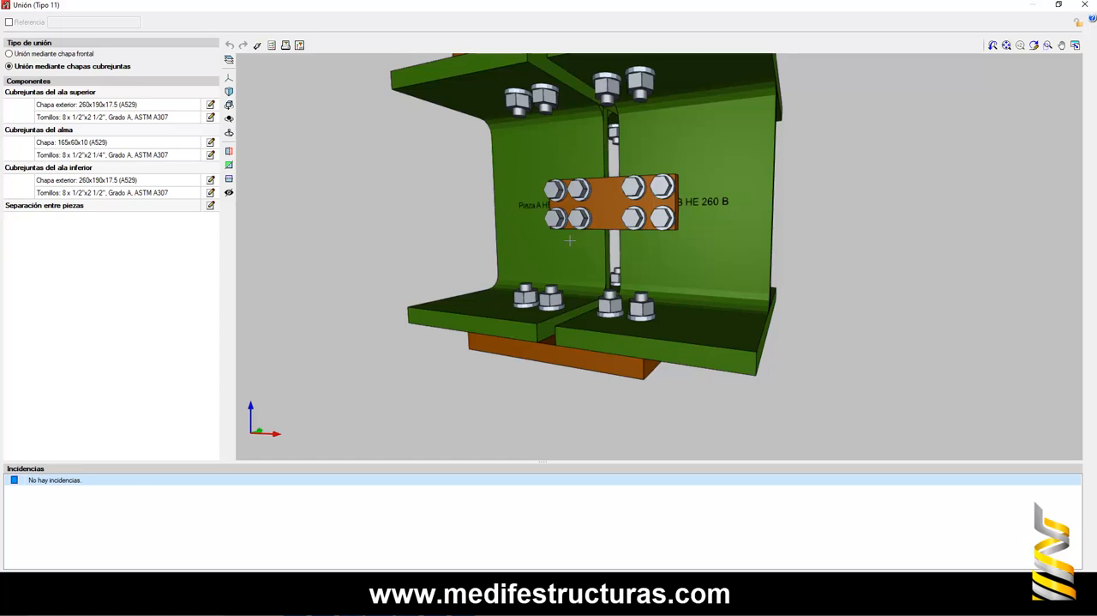
click(1086, 5)
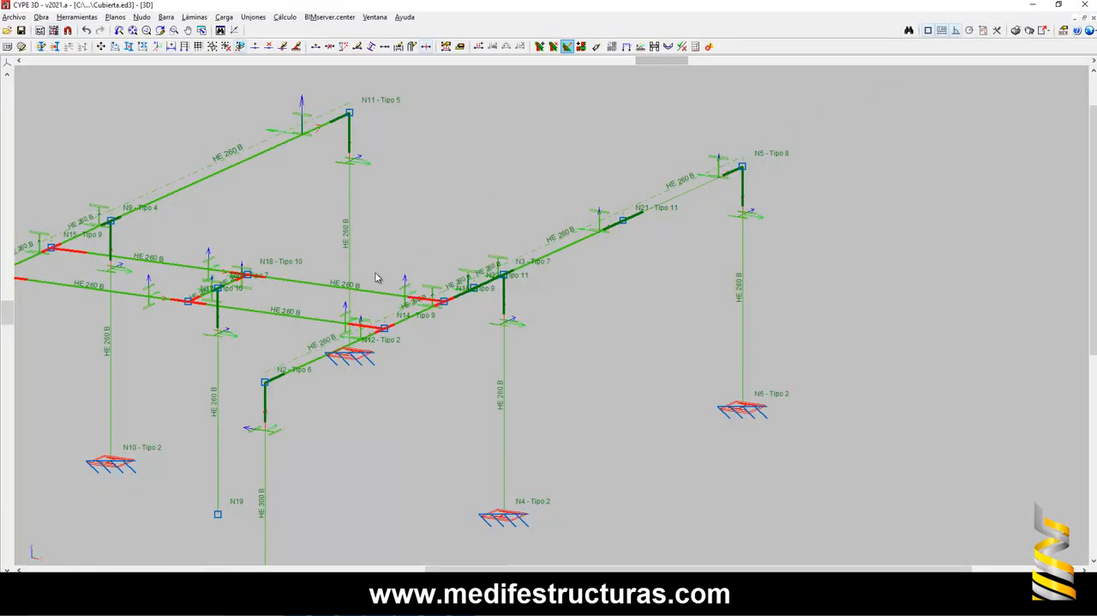
- Examine the bolted seat and stiffeners of the girder-to-column connection at N3 from several angles, then close it
click(504, 274)
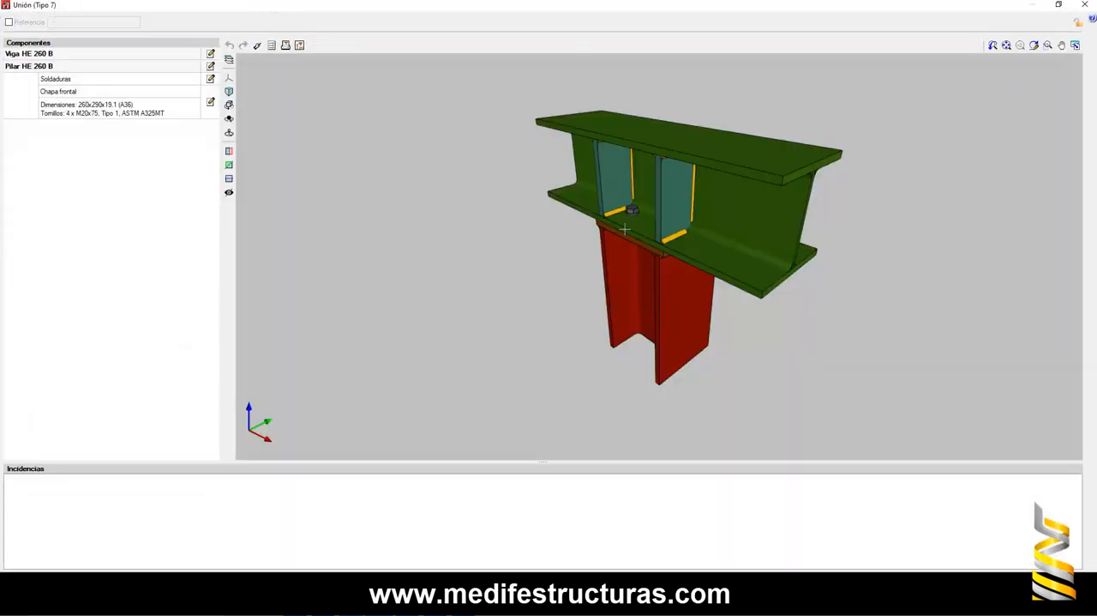
shift+middle_drag(689, 221, 425, 202)
scroll(669, 228, up, 4)
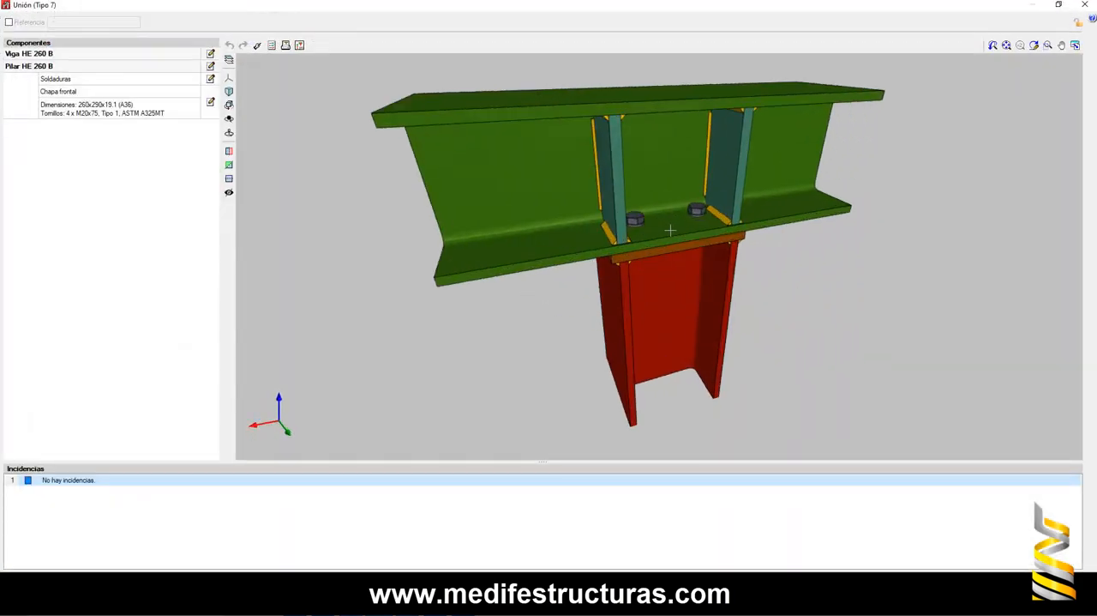
shift+middle_drag(713, 250, 677, 225)
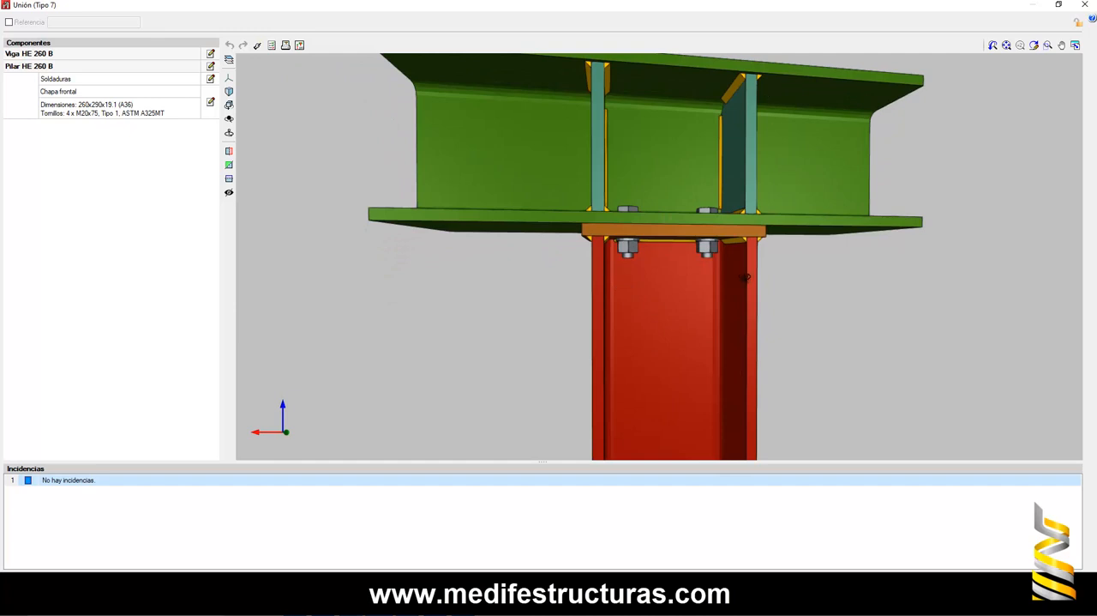
mouse_move(746, 277)
shift+middle_down()
mouse_move(744, 211)
mouse_move(786, 243)
shift+middle_up()
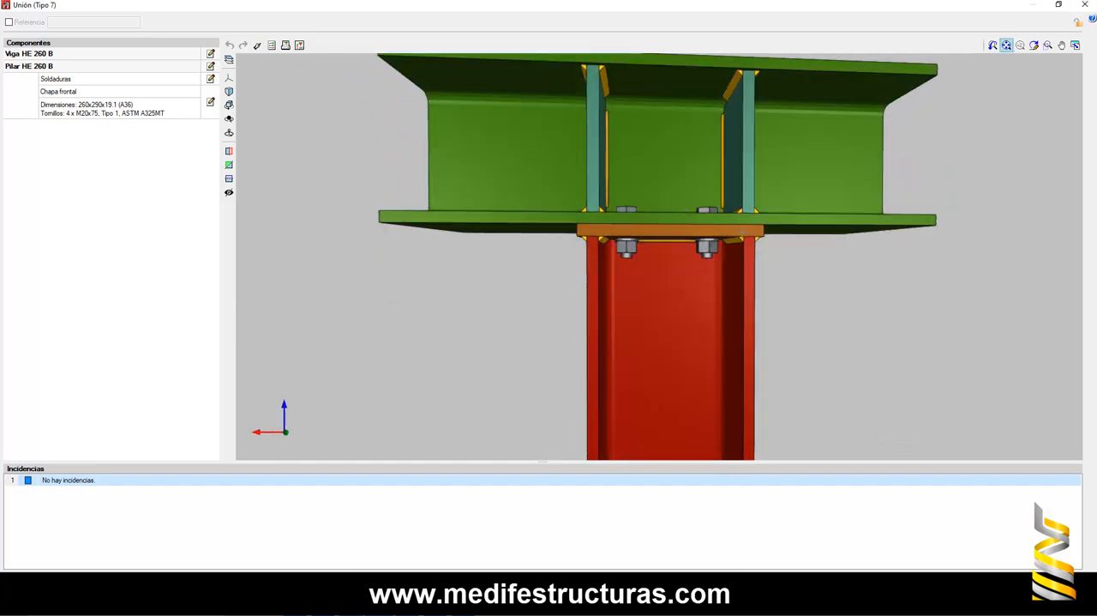
scroll(742, 233, down, 1)
scroll(763, 203, down, 3)
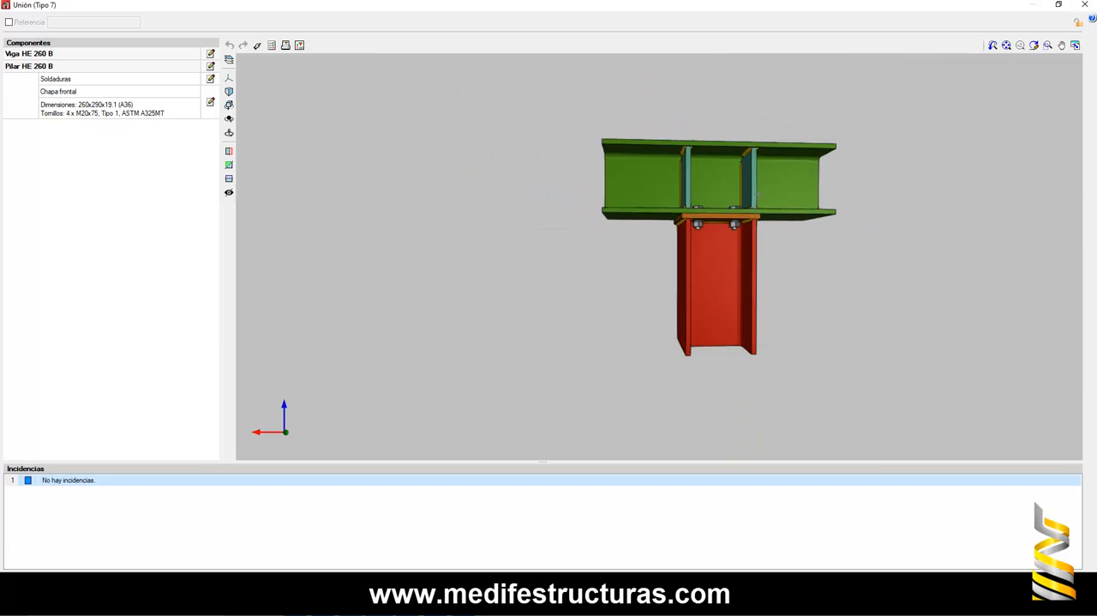
click(1085, 5)
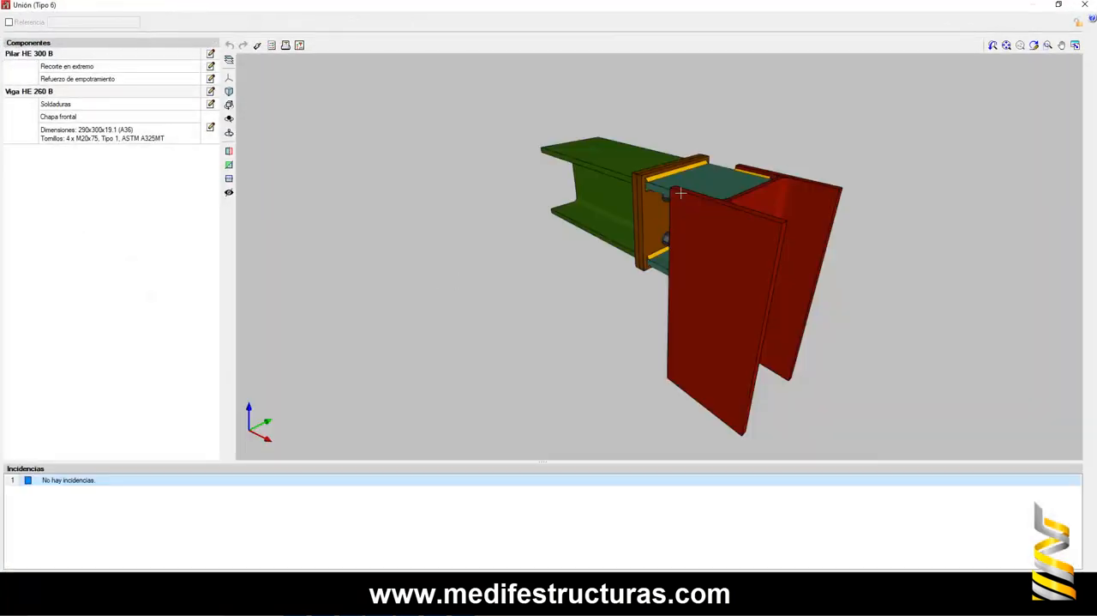
- Examine the bolted end-plate connection between girder and end column at N2, then close it
mouse_move(612, 251)
middle_down()
mouse_move(806, 226)
mouse_move(672, 182)
middle_up()
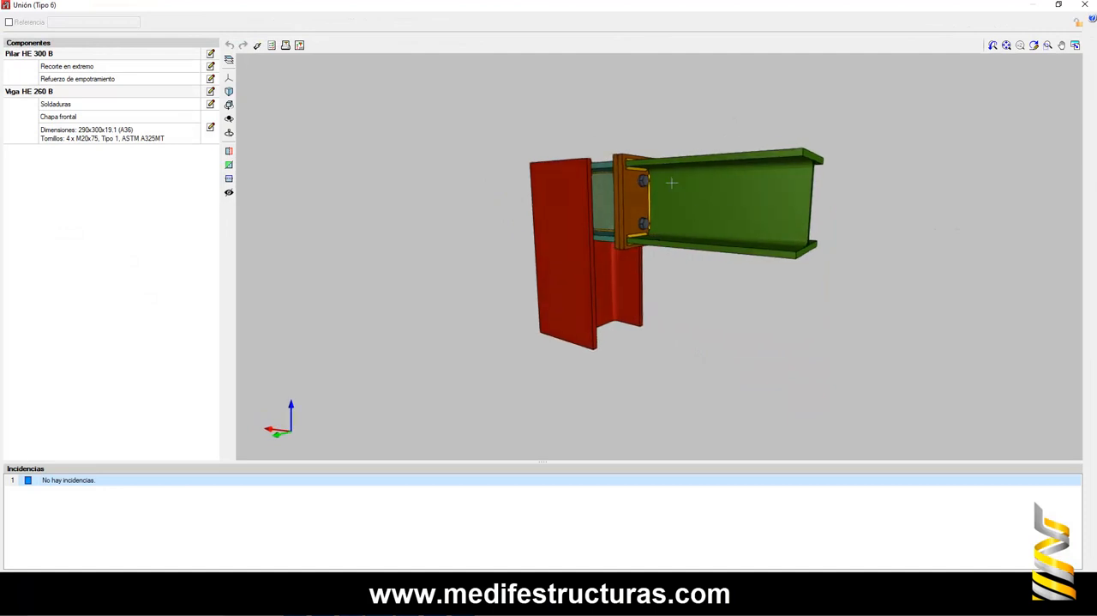
click(1084, 6)
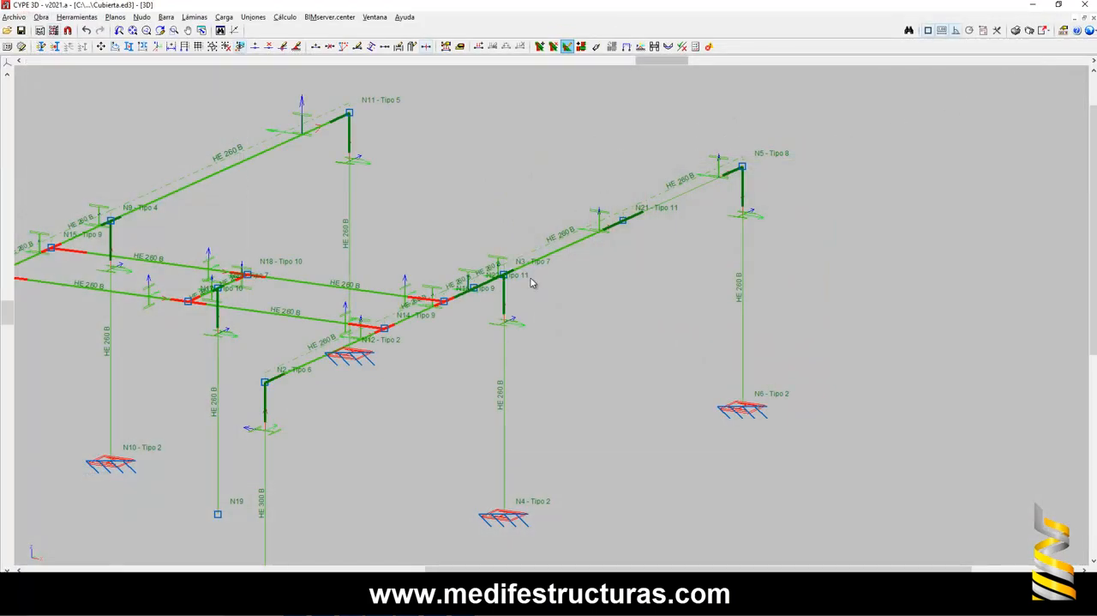
- Start the new bar command with profile HE 260 B and examine the girder and column around nodes N2, N14 and N3
scroll(547, 268, down, 1)
middle_drag(504, 283, 493, 229)
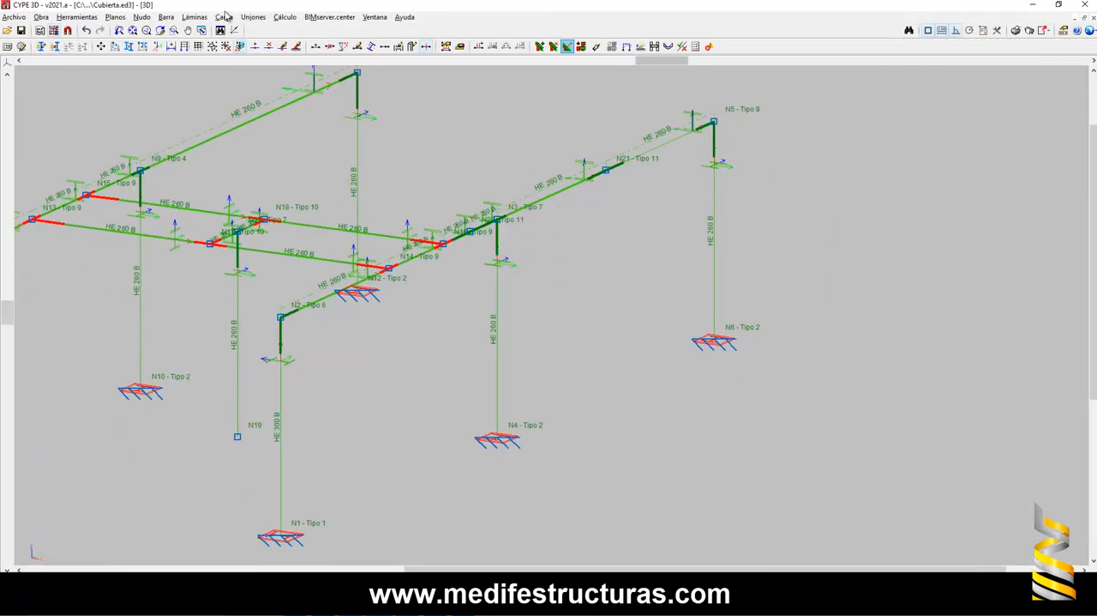
click(170, 18)
click(199, 27)
middle_drag(431, 284, 602, 360)
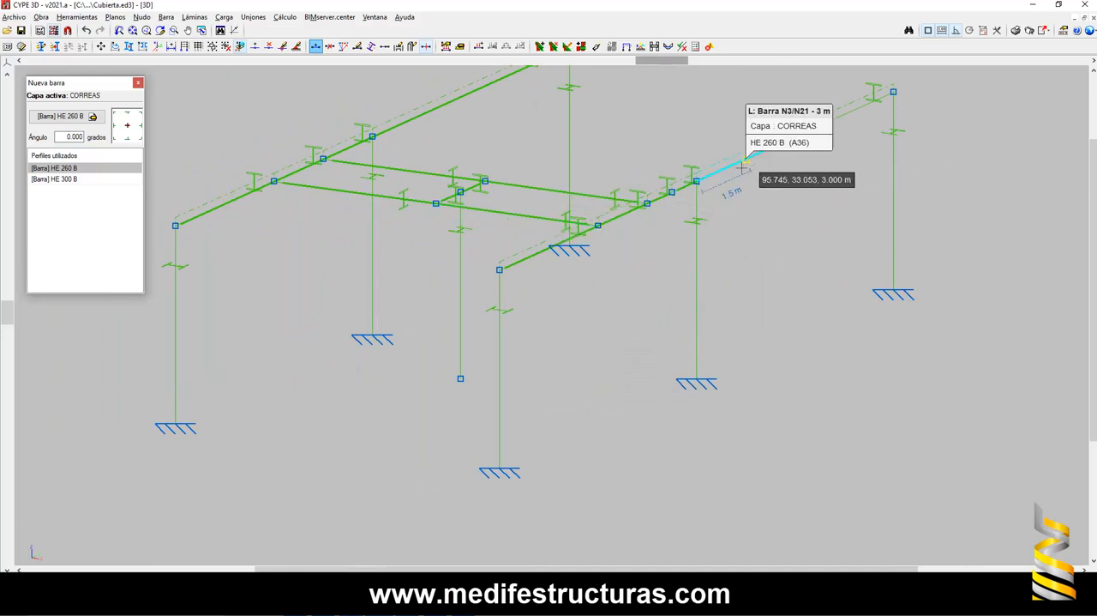
scroll(716, 184, up, 1)
scroll(716, 185, up, 1)
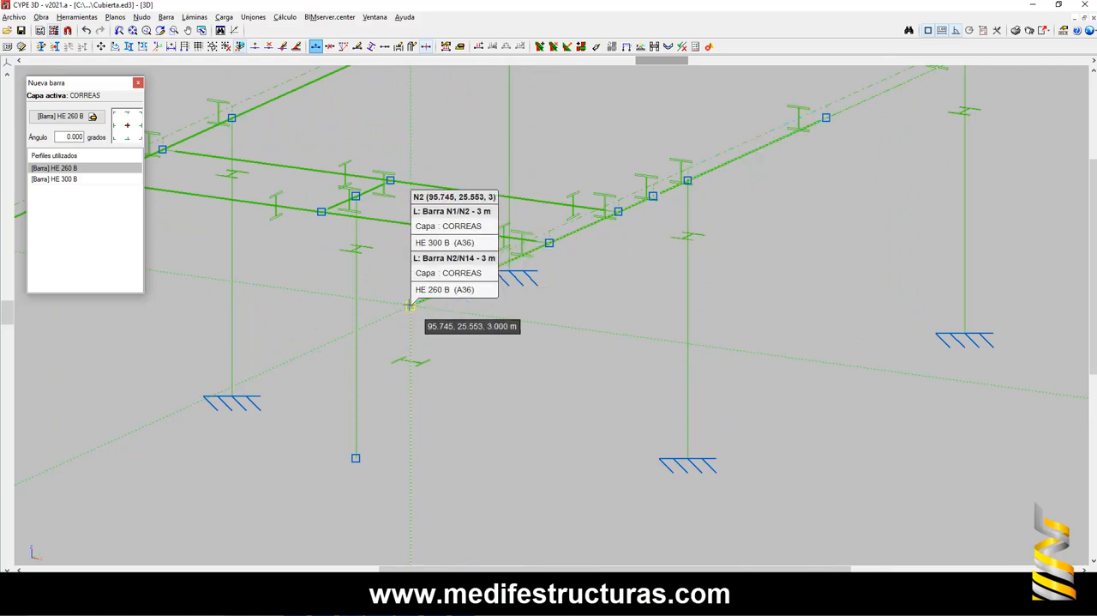
scroll(412, 306, down, 1)
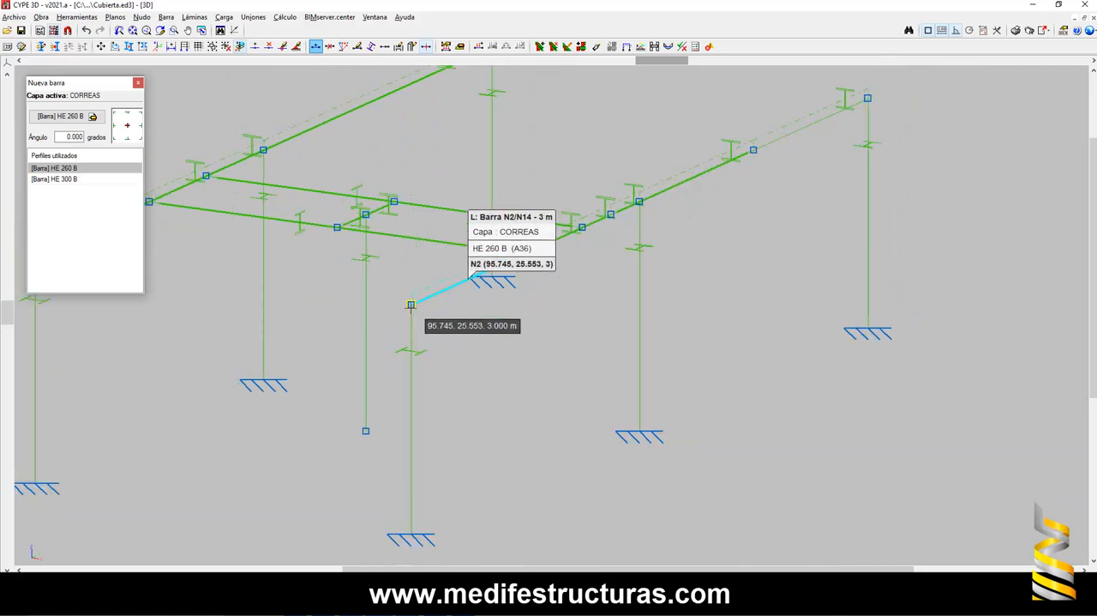
scroll(467, 267, down, 1)
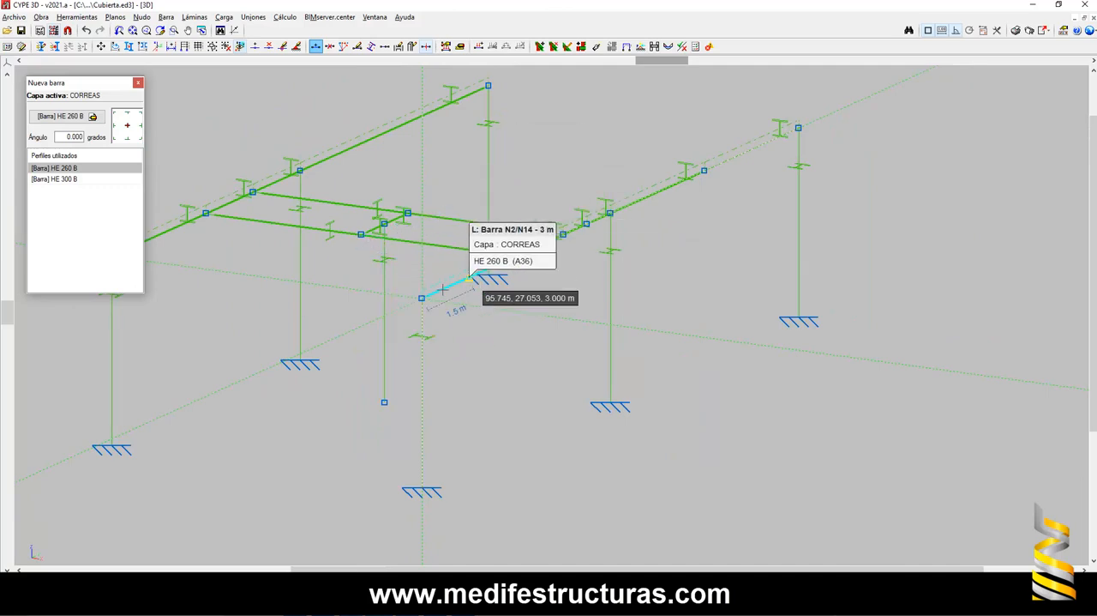
scroll(420, 296, up, 2)
scroll(420, 299, up, 5)
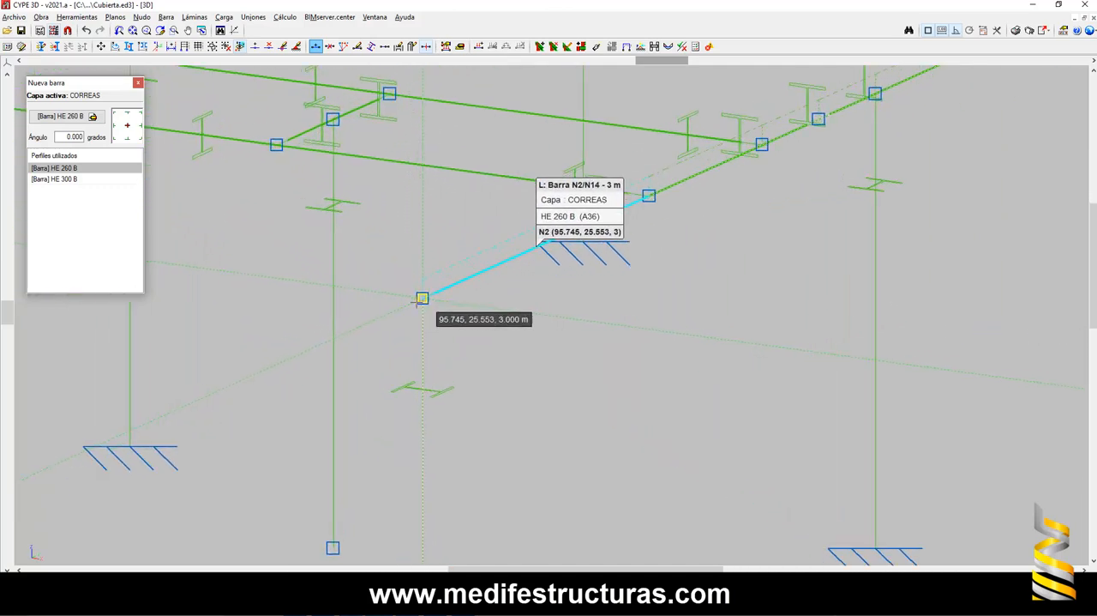
scroll(424, 296, down, 2)
scroll(424, 297, down, 3)
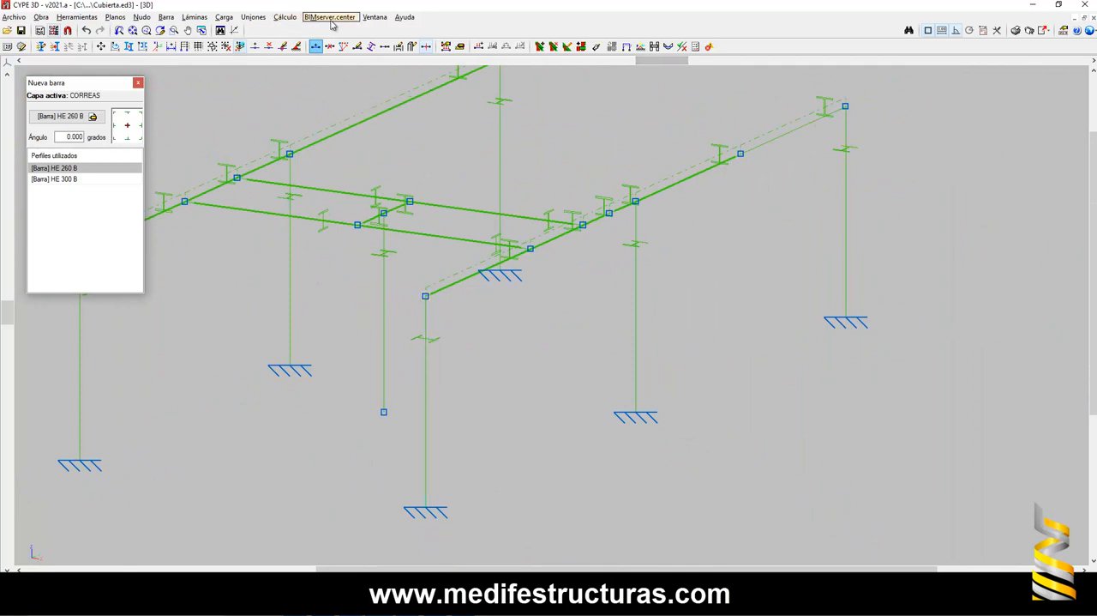
- Run the element check (Comprobar elementos) and review the resistance utilisation of bars N2/N14, N1/N2 and N19/N20
click(285, 18)
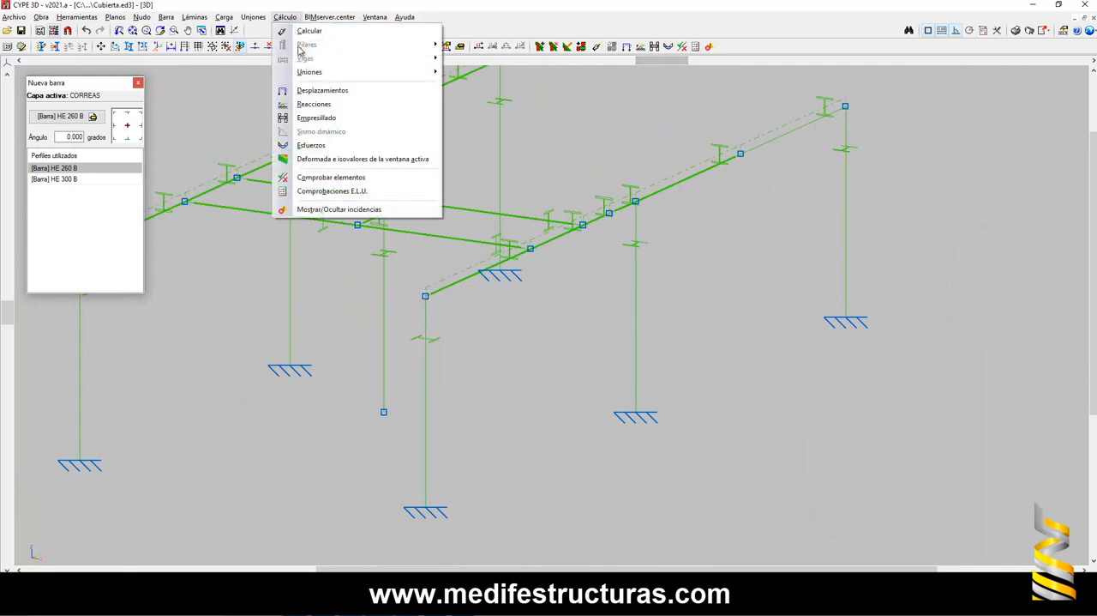
click(322, 177)
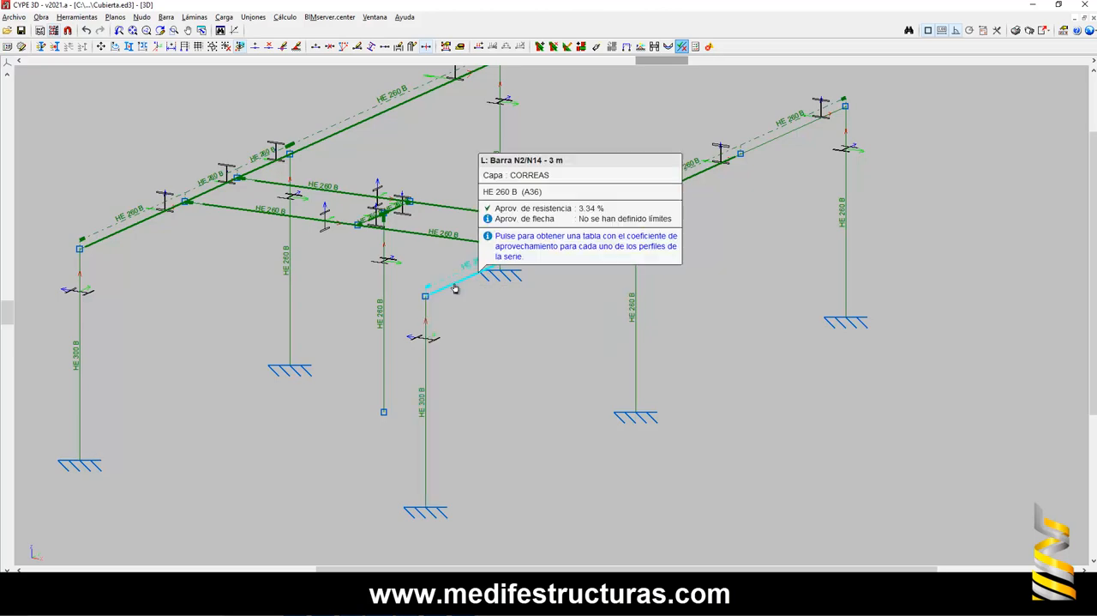
mouse_move(422, 326)
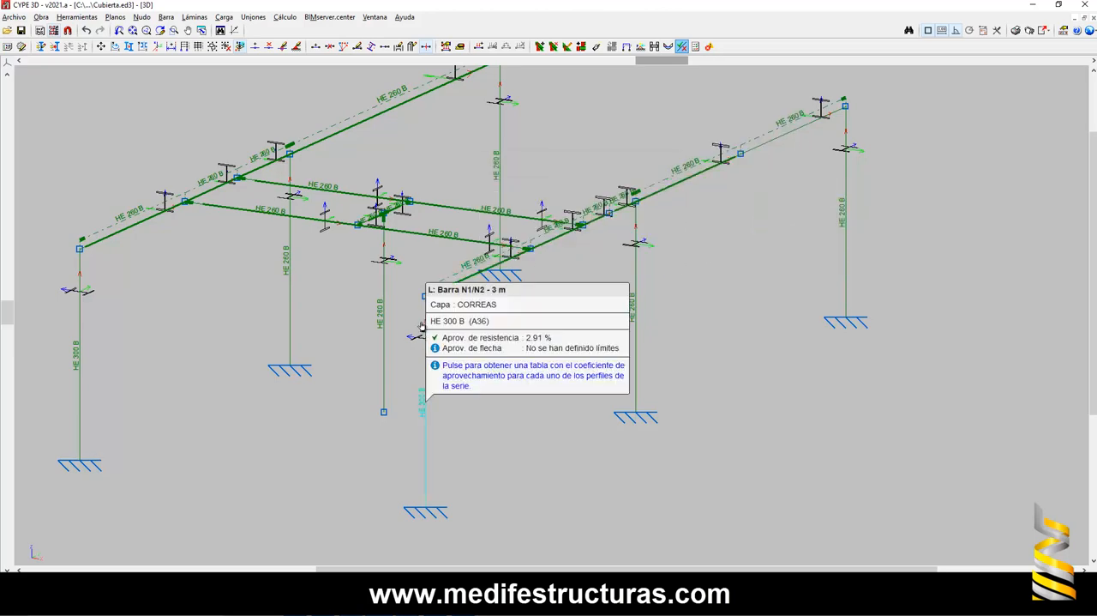
mouse_move(433, 297)
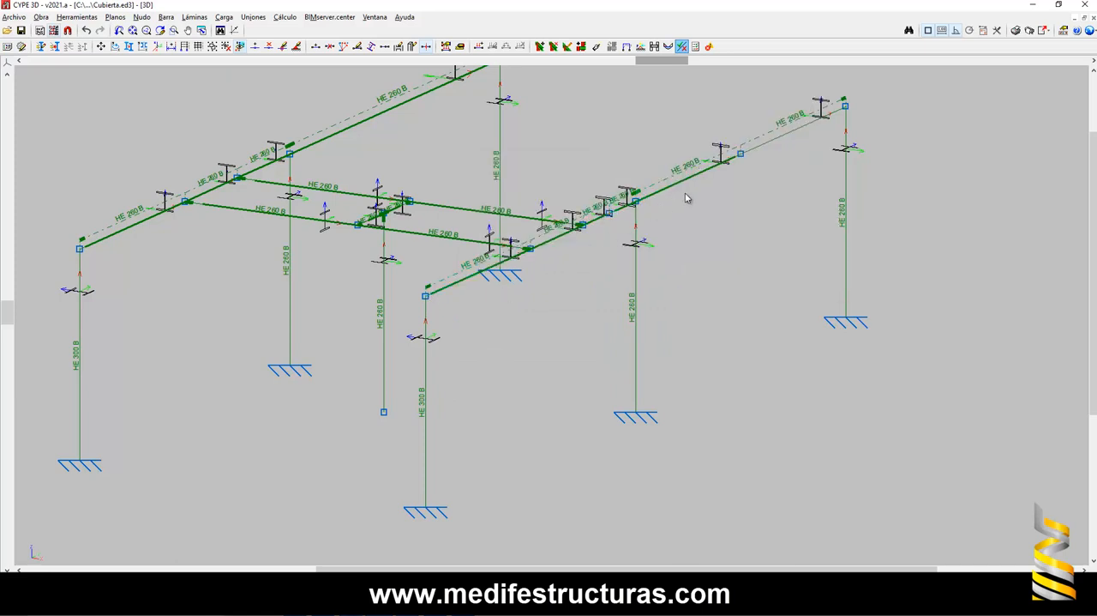
mouse_move(455, 243)
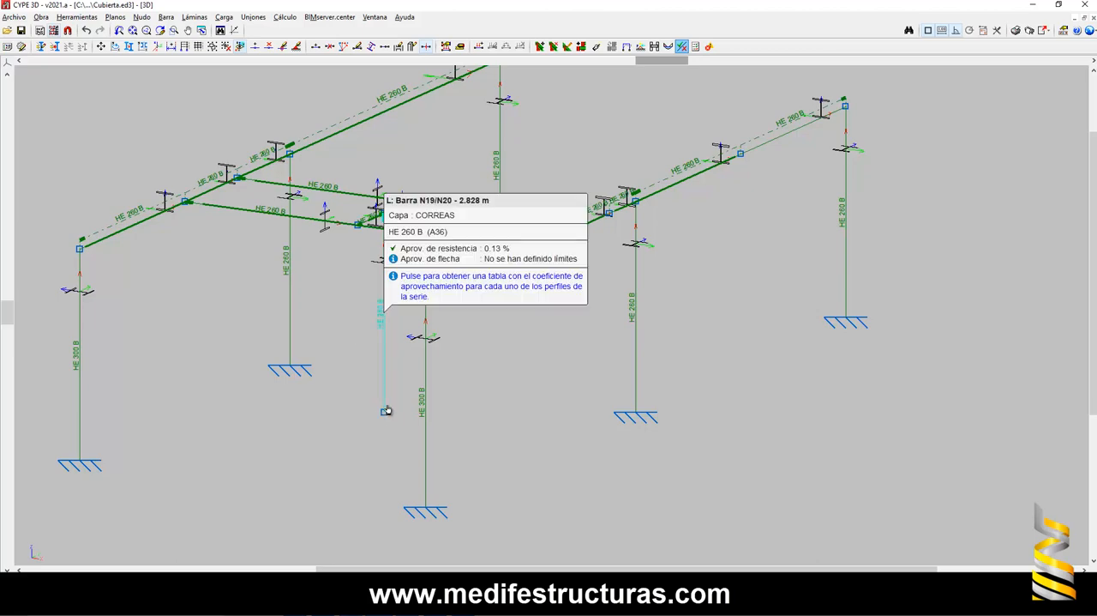
scroll(433, 298, up, 1)
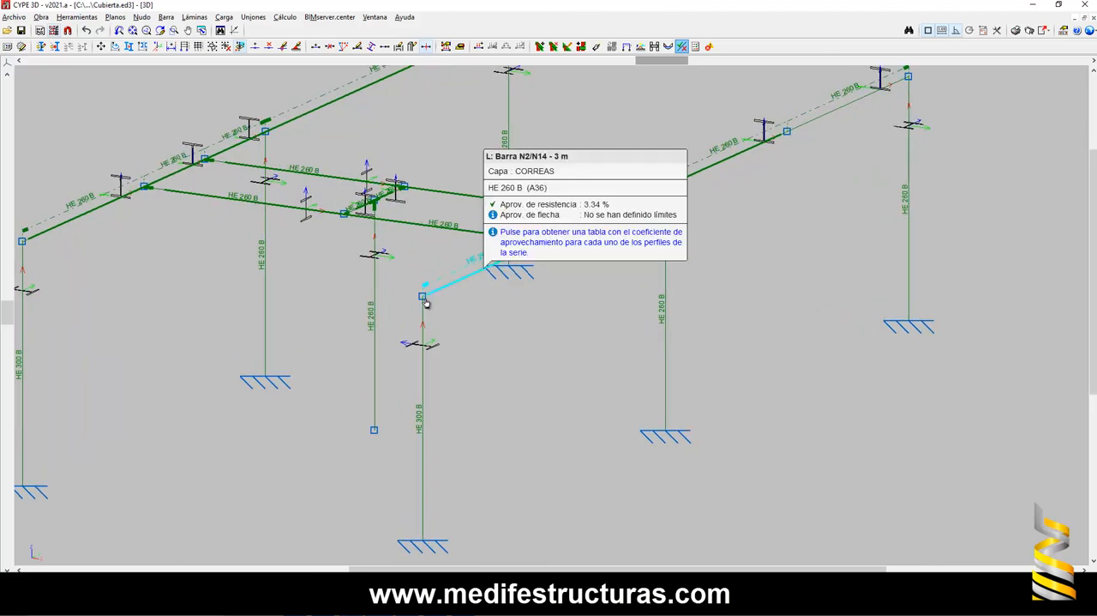
scroll(424, 295, down, 1)
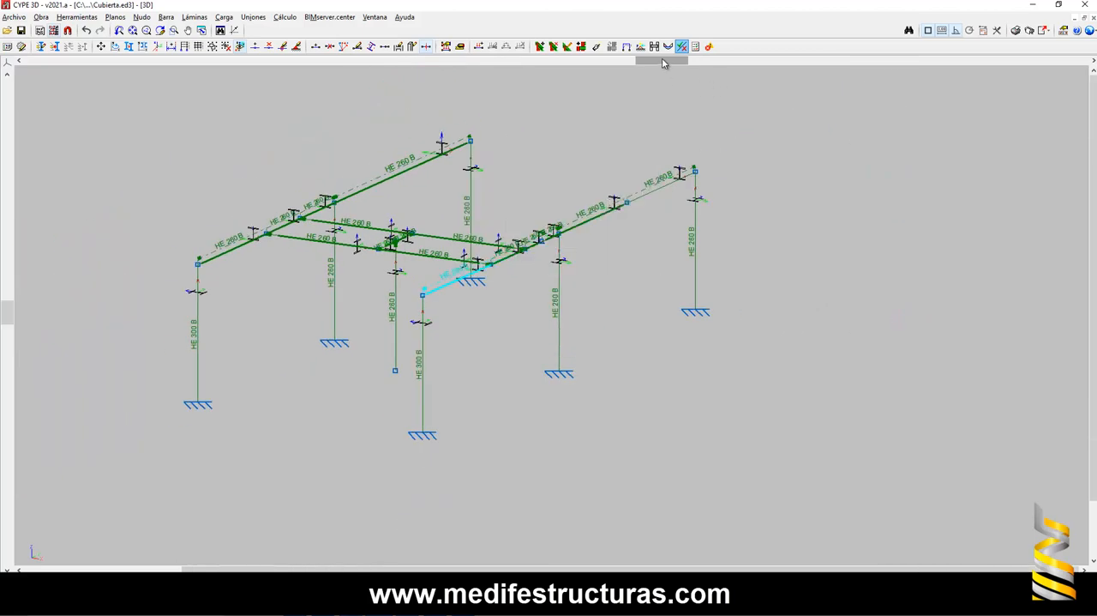
mouse_move(663, 60)
mouse_down()
mouse_move(611, 62)
mouse_move(652, 64)
mouse_up()
scroll(438, 269, up, 1)
scroll(441, 275, up, 1)
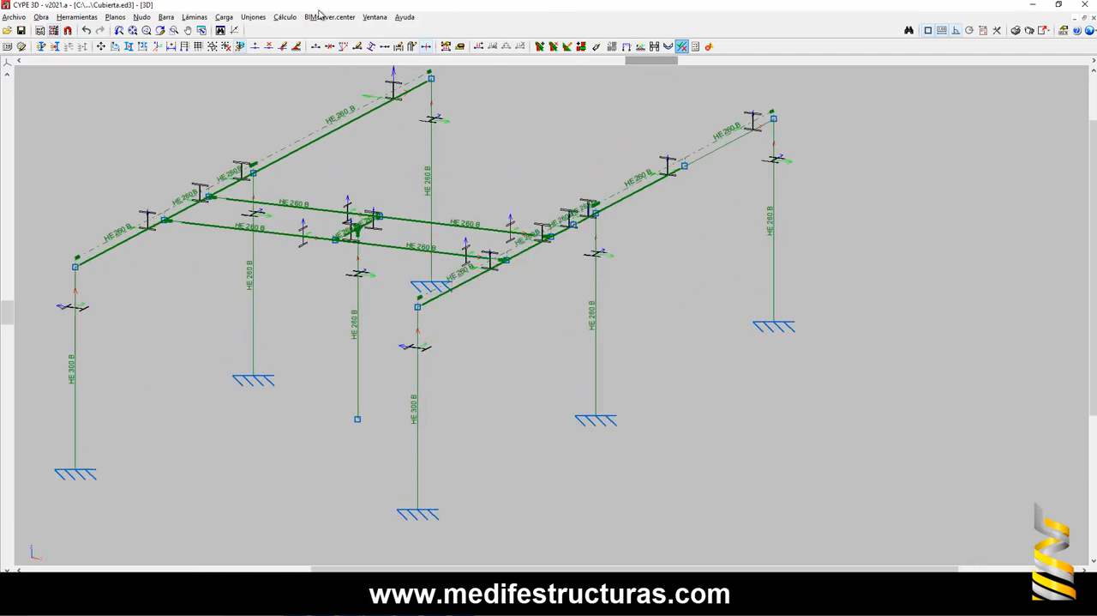
- Query the displacements (Desplazamientos) of column N1/N2 for the simple hypothesis Peso propio
click(285, 17)
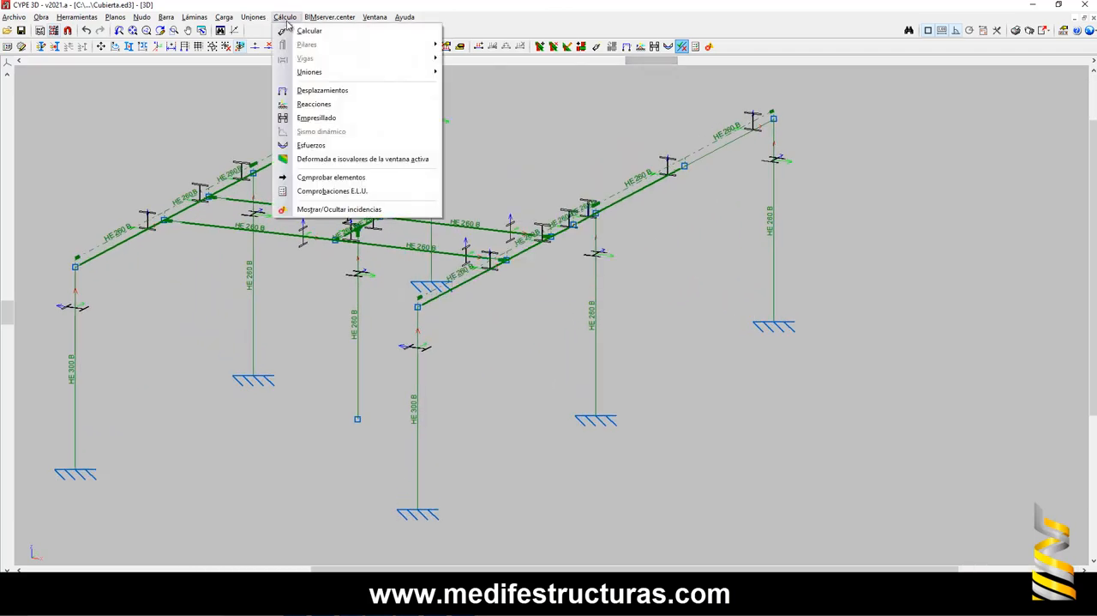
click(323, 90)
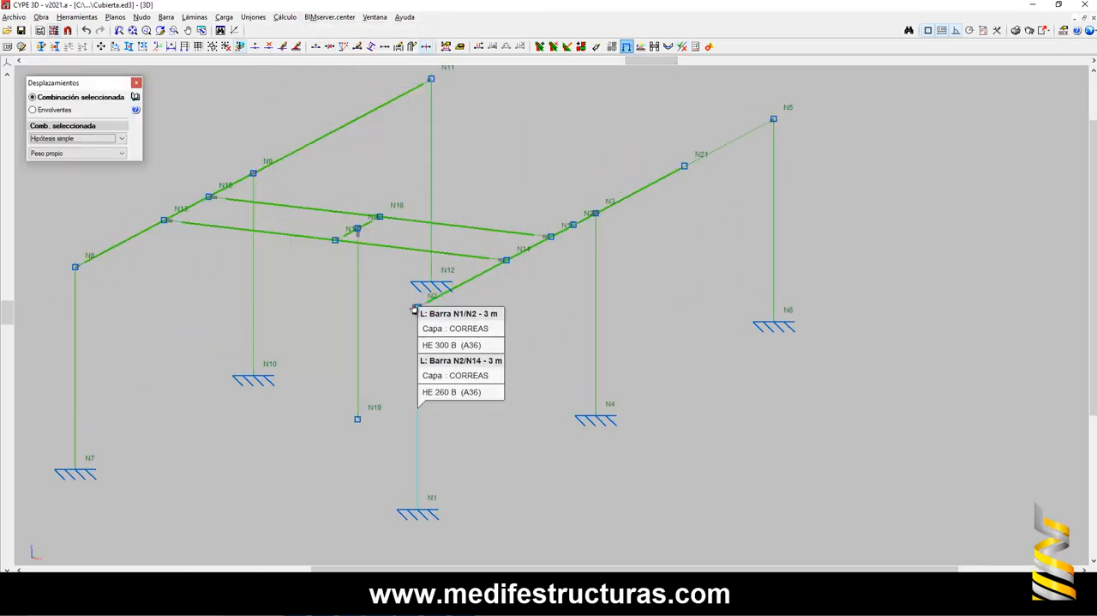
mouse_move(433, 329)
scroll(432, 329, up, 5)
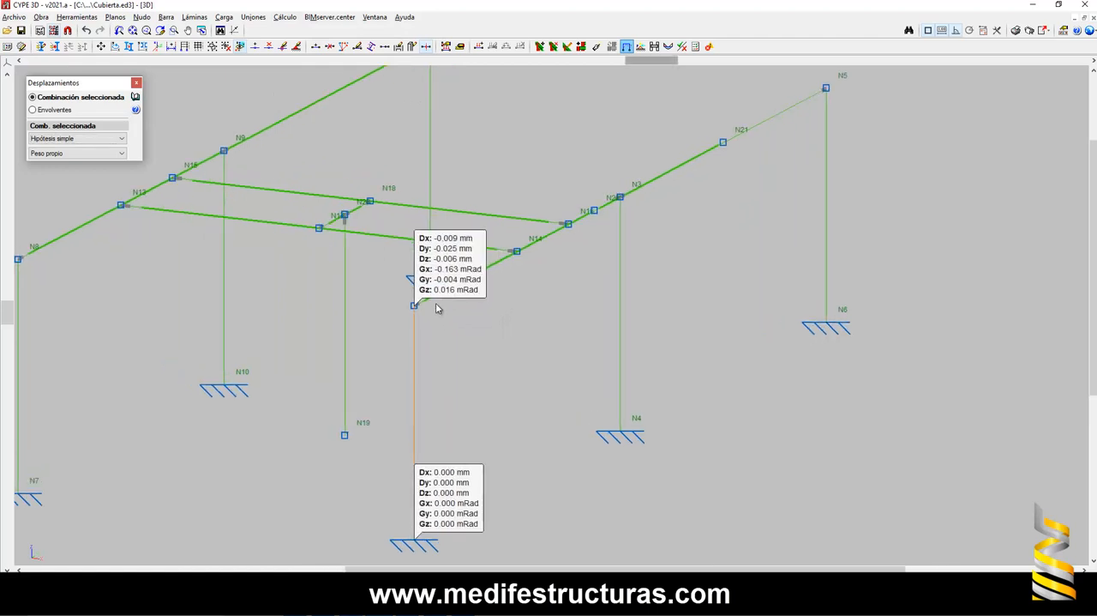
scroll(425, 297, up, 3)
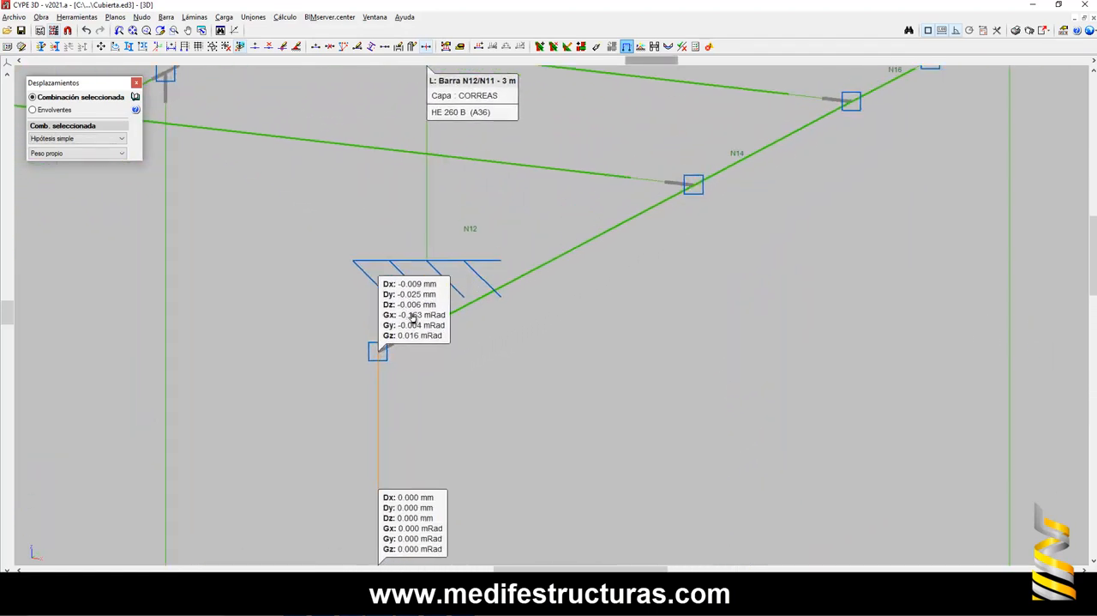
scroll(454, 295, down, 4)
scroll(455, 295, down, 5)
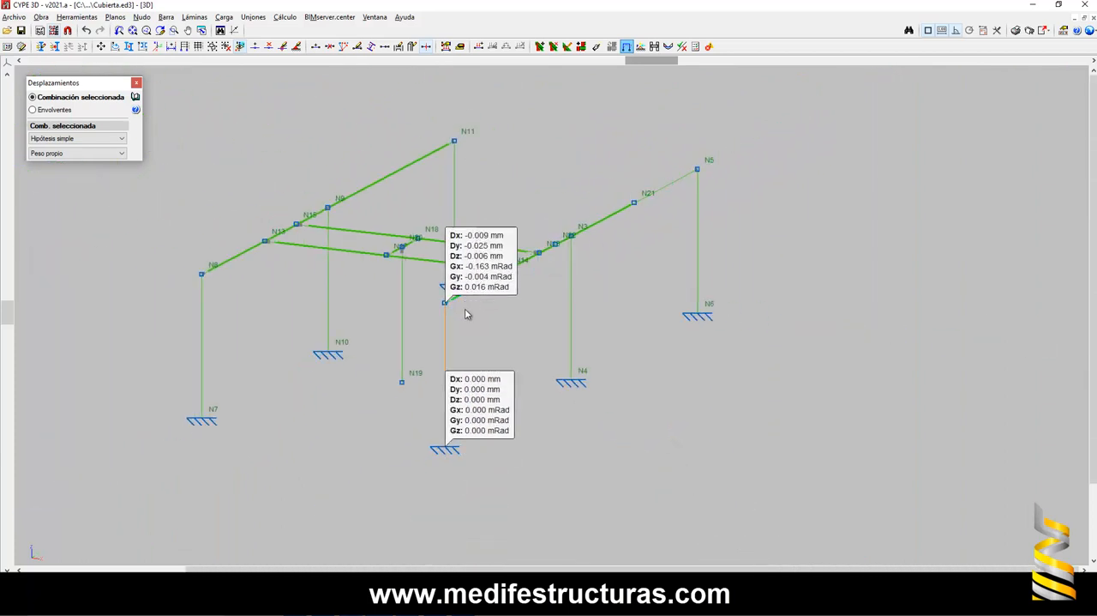
- Examine the crane bridge and the girder from N2 to N5 from a rotated viewpoint in the displacement display
drag(656, 60, 647, 186)
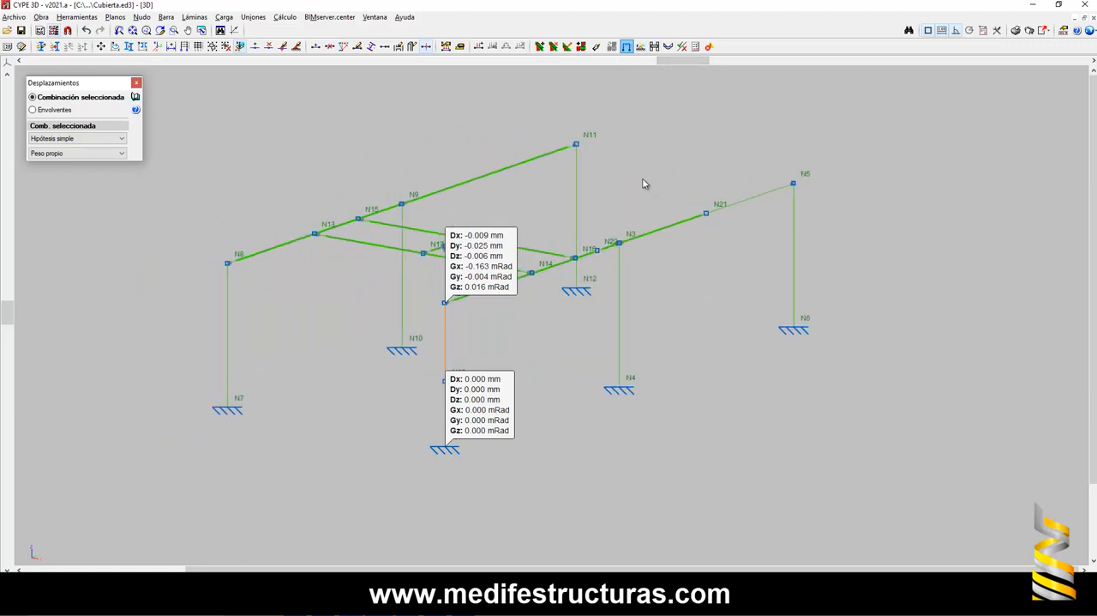
scroll(560, 289, up, 1)
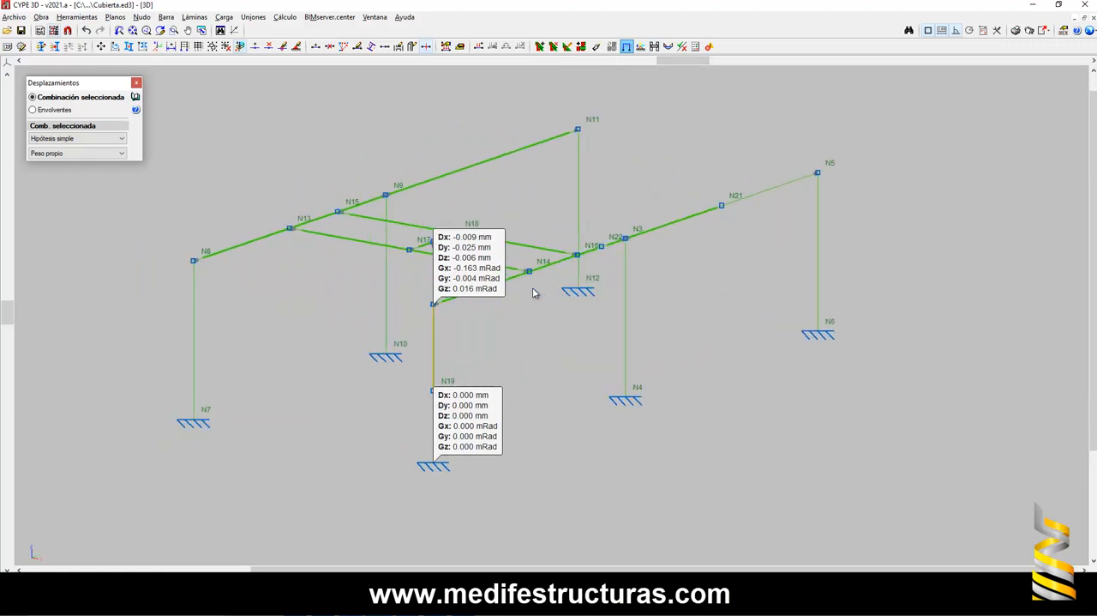
scroll(532, 293, up, 3)
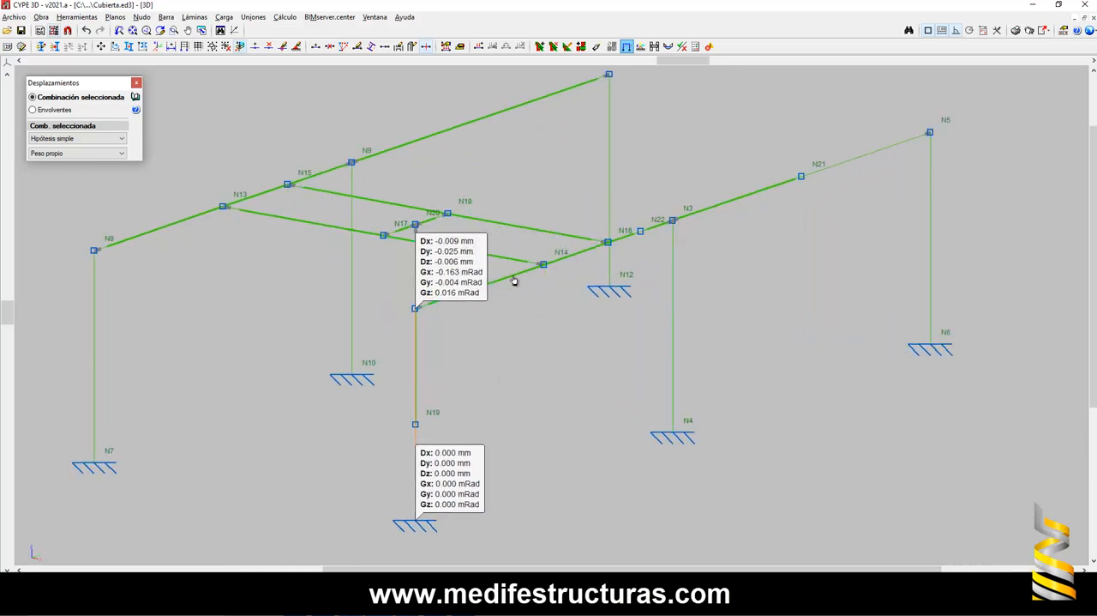
scroll(382, 234, up, 2)
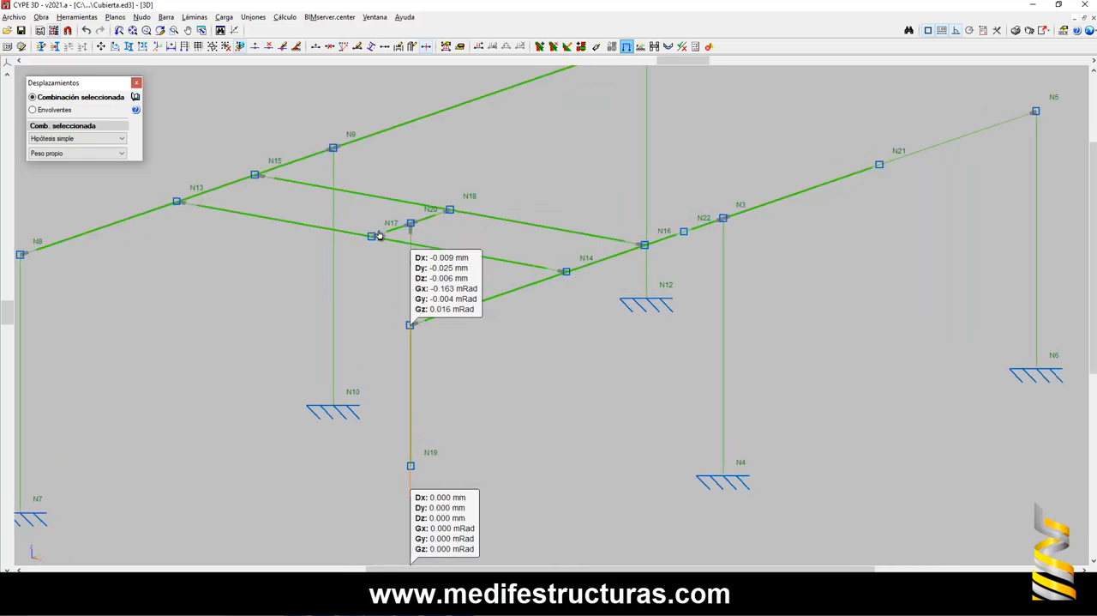
middle_drag(595, 190, 460, 266)
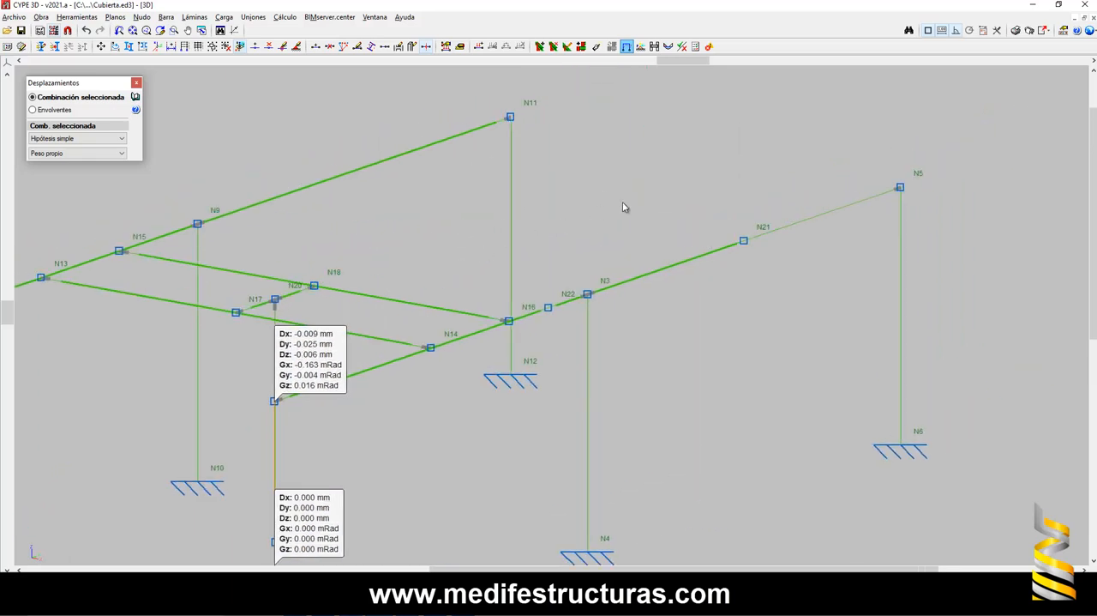
scroll(836, 186, down, 1)
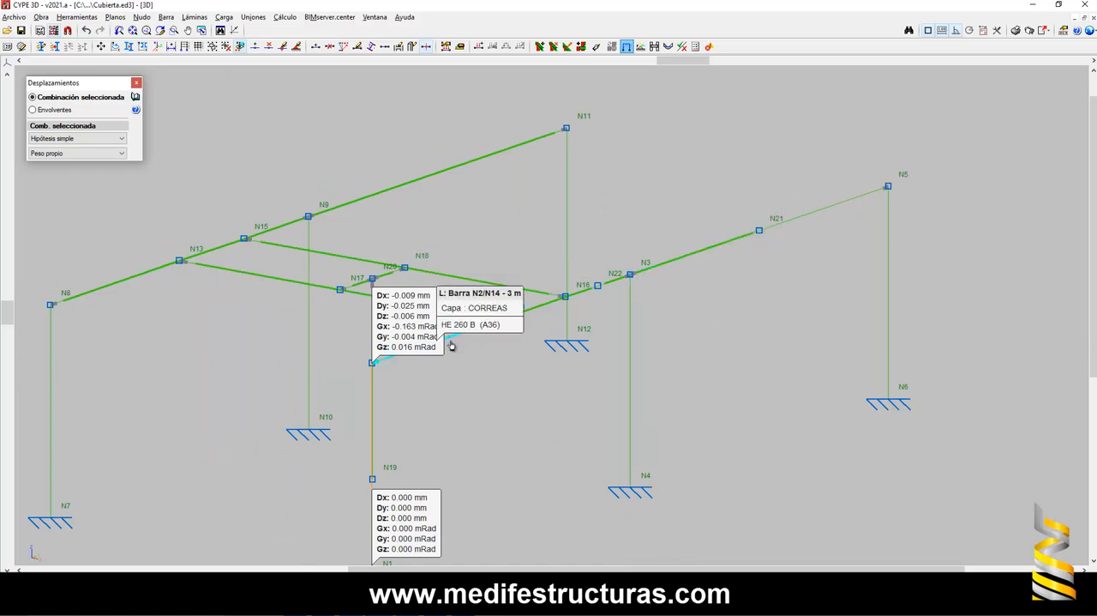
scroll(512, 319, up, 1)
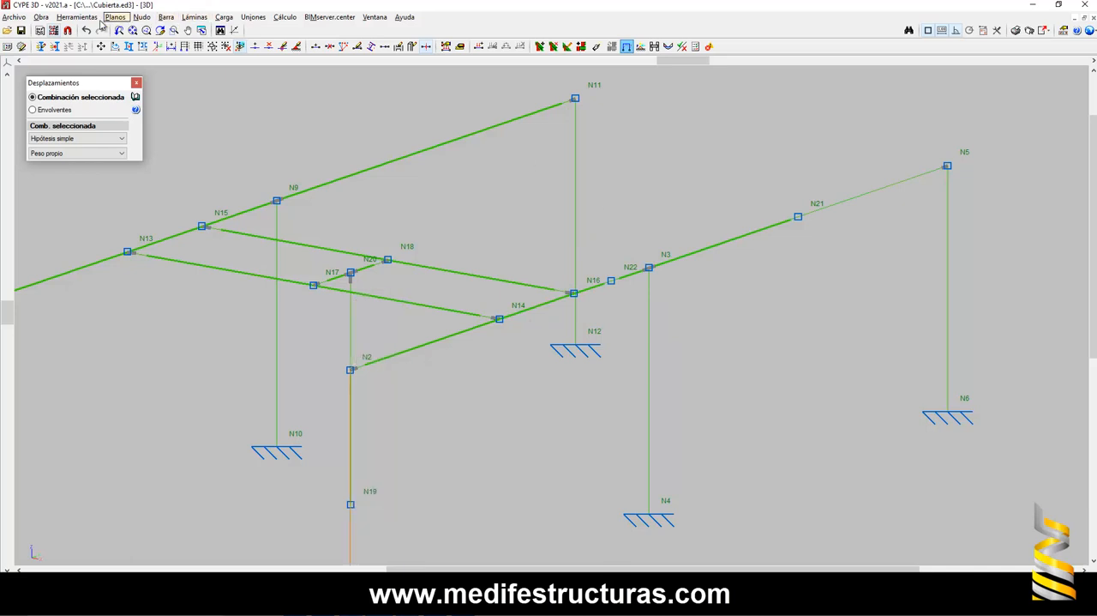
- Add an additional dead load hypothesis with the reference "Posicion 1puente grua" in the project's general data
click(40, 17)
click(51, 30)
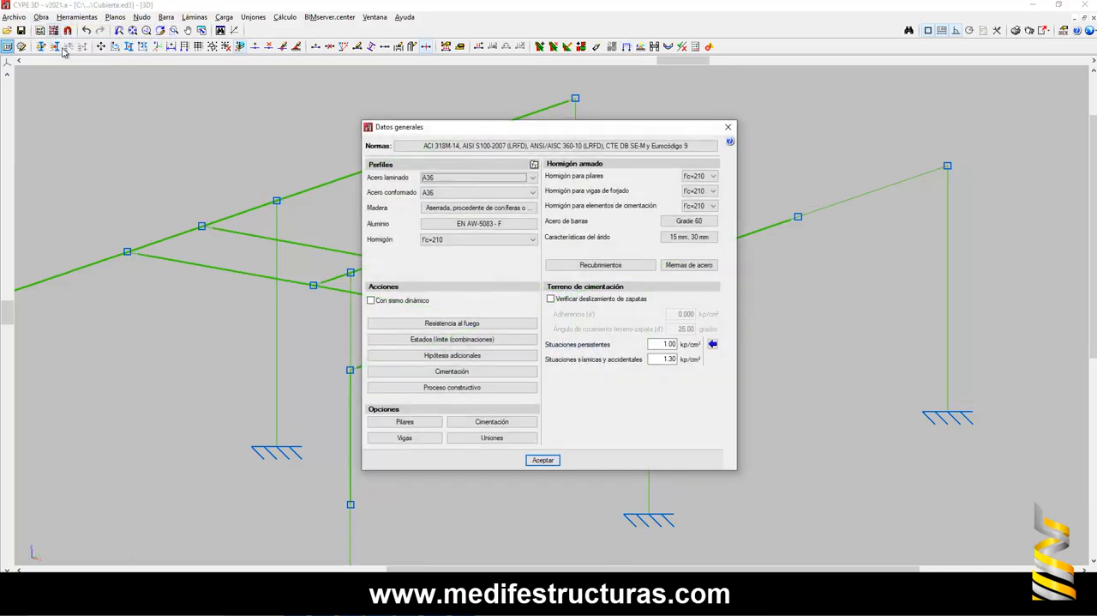
click(433, 356)
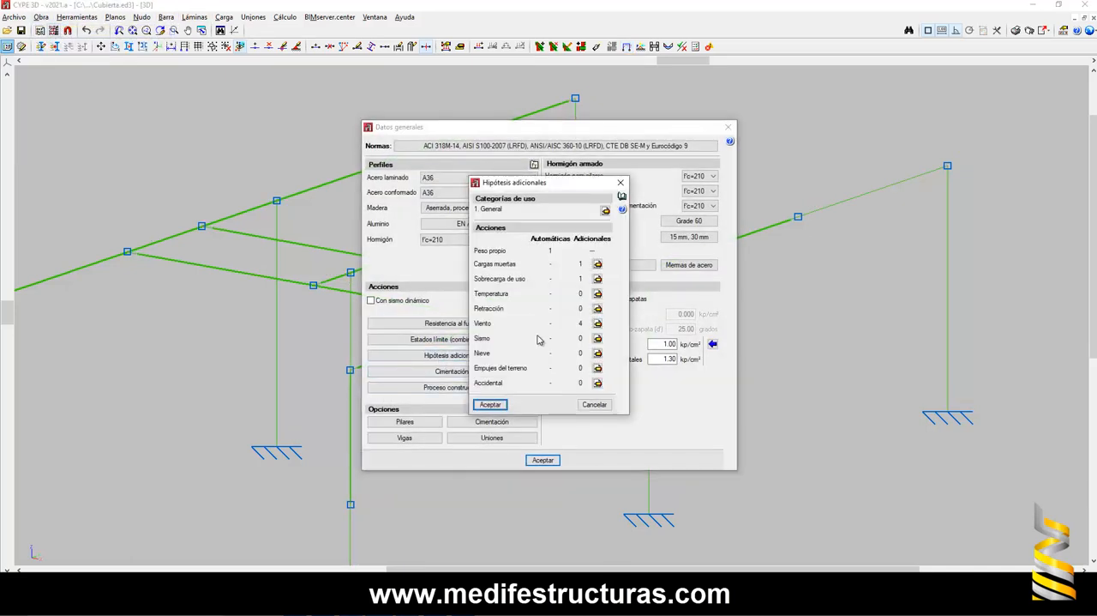
click(600, 265)
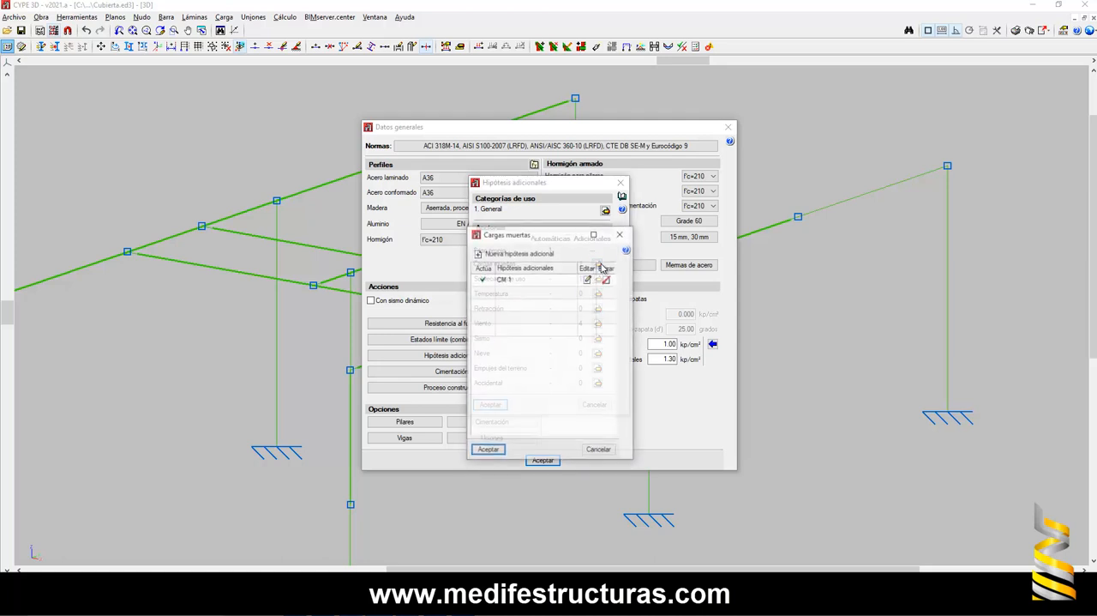
click(519, 254)
key(BackSpace)
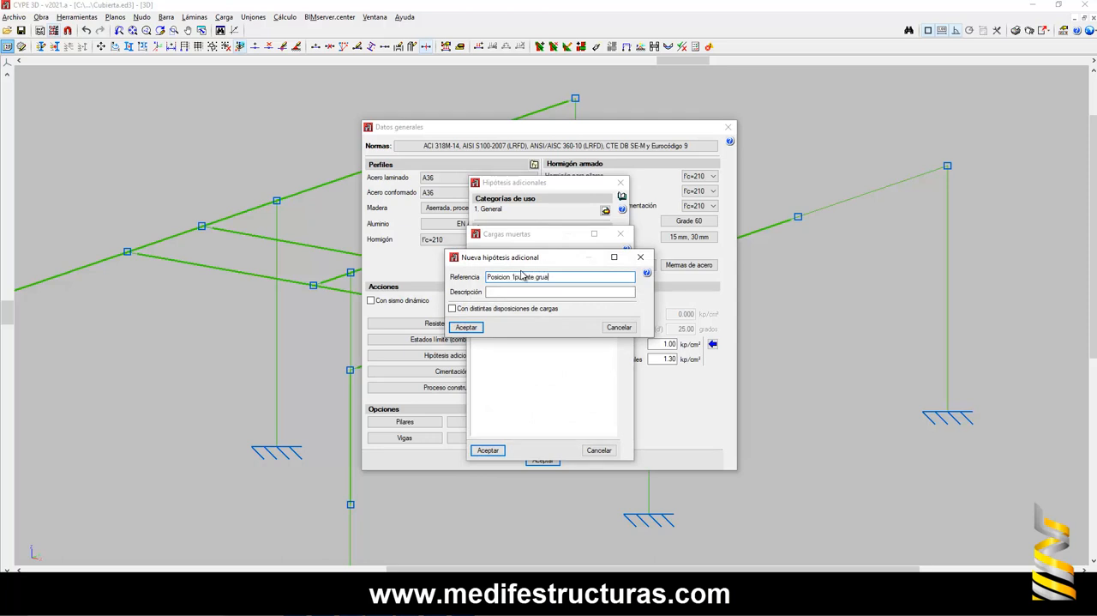
click(466, 328)
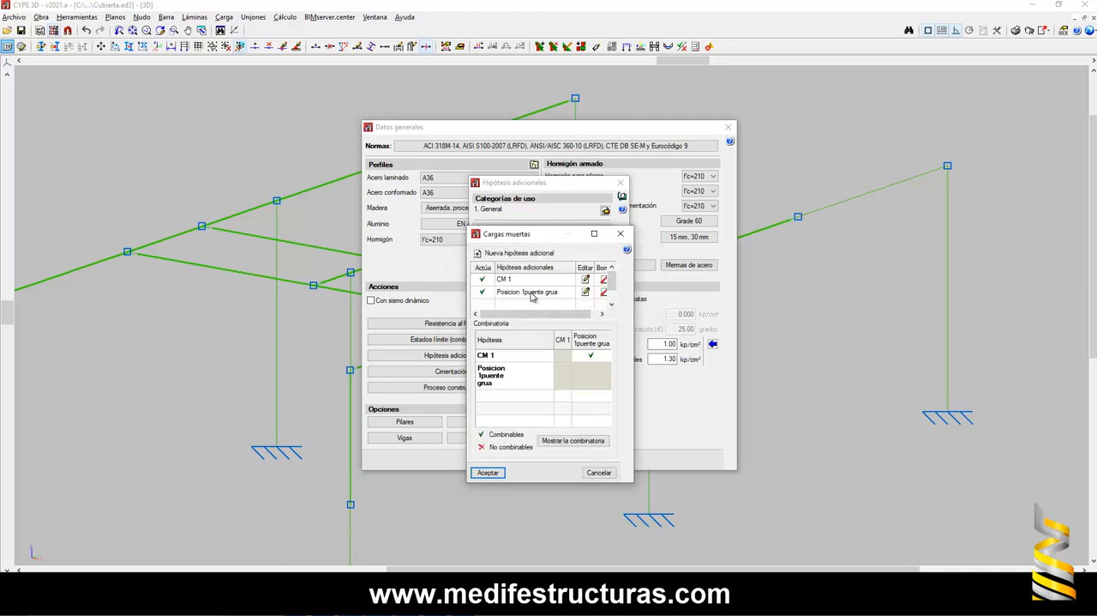
- Add another additional dead load hypothesis with the reference "CM 2" and leave the general data, discarding the hypothesis changes
click(499, 253)
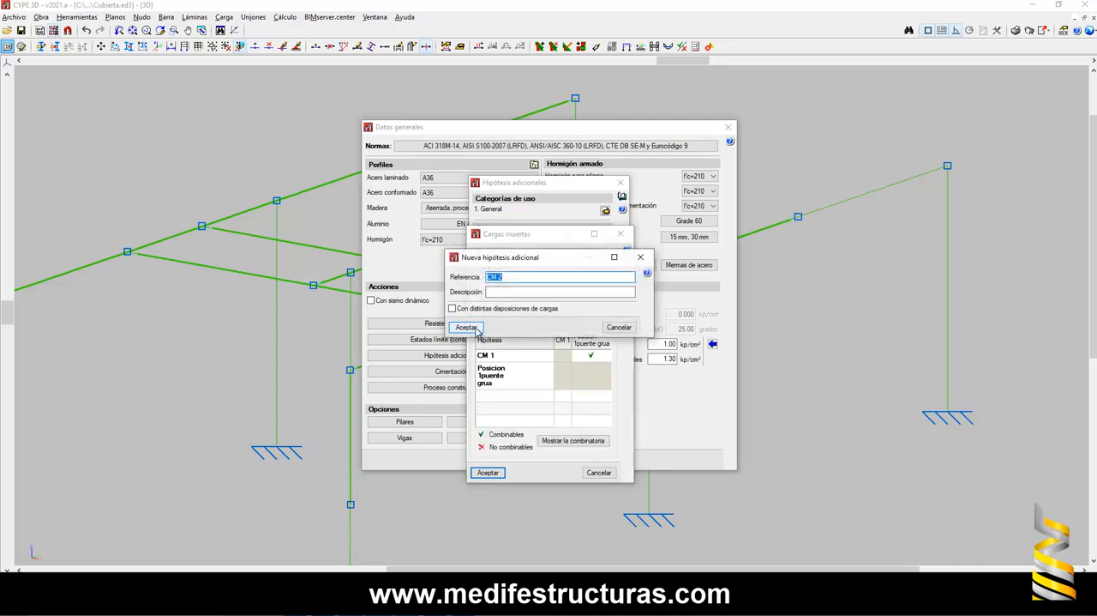
click(468, 327)
click(514, 253)
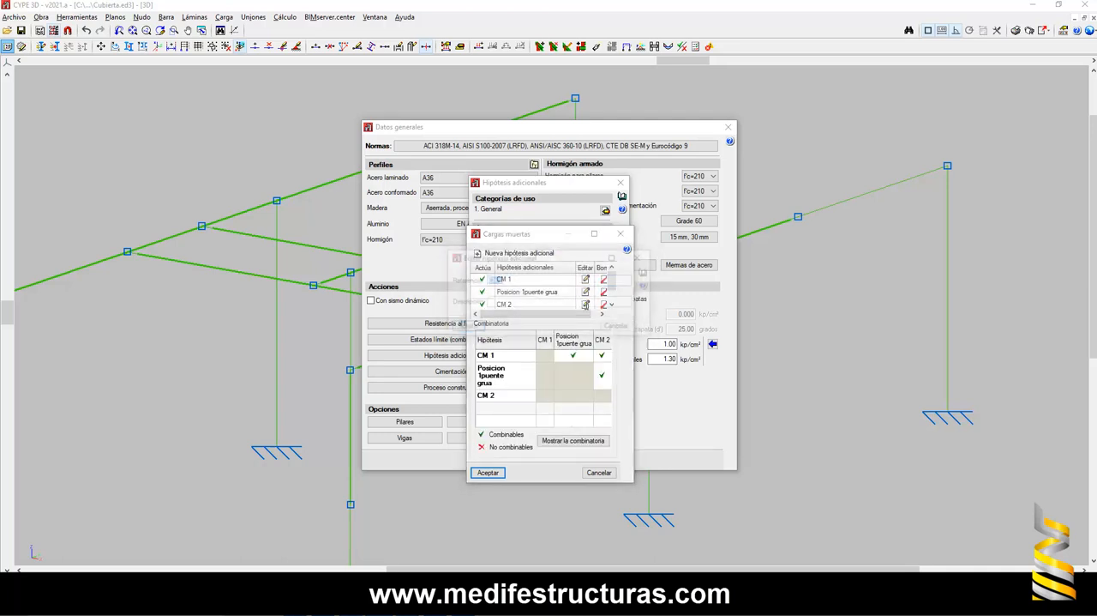
click(532, 279)
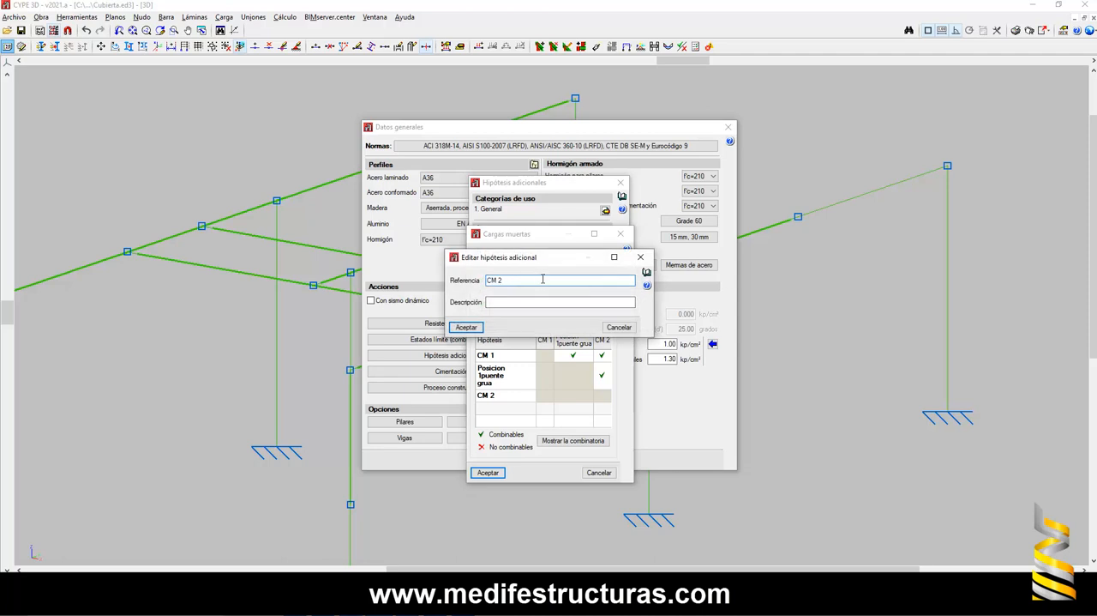
click(640, 257)
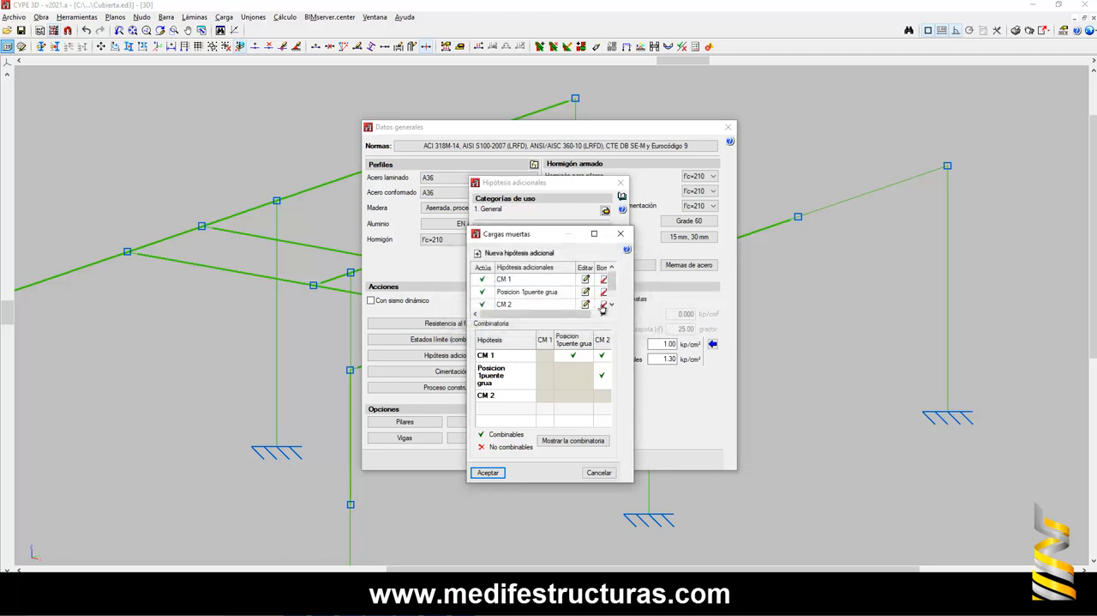
click(620, 234)
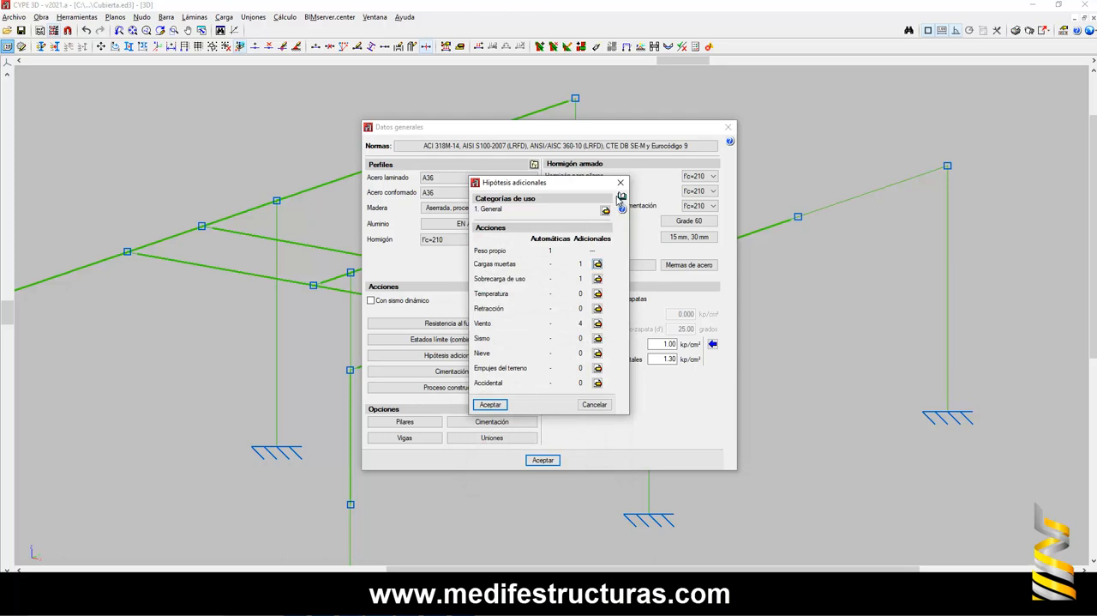
click(621, 184)
click(727, 126)
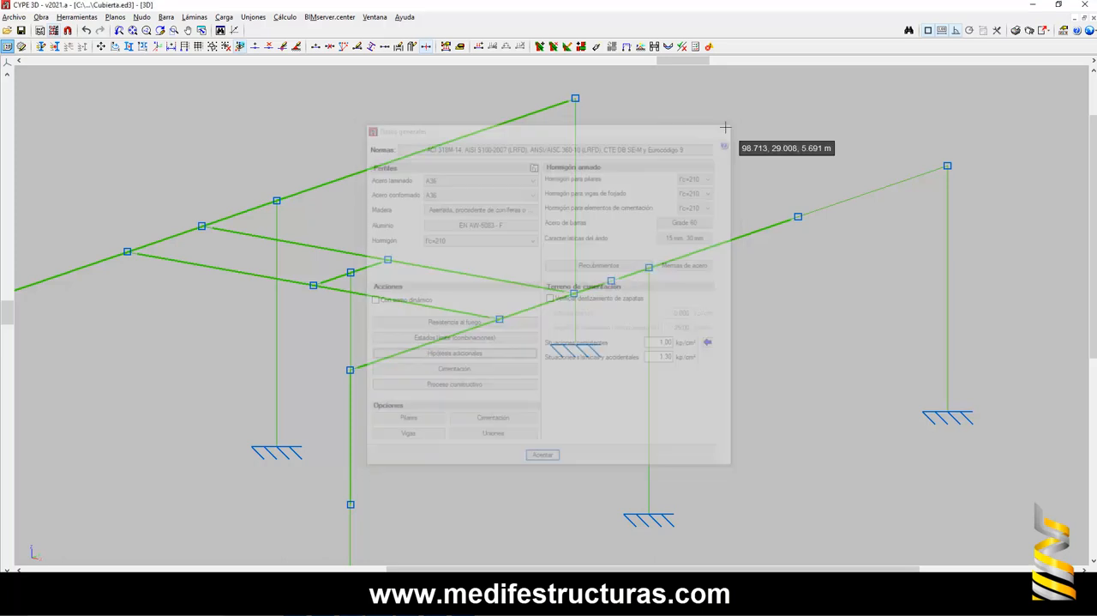
- Examine the columns, crane girders and crane bridge of the whole 3D frame from a rotated viewpoint
scroll(499, 326, down, 1)
scroll(500, 326, down, 1)
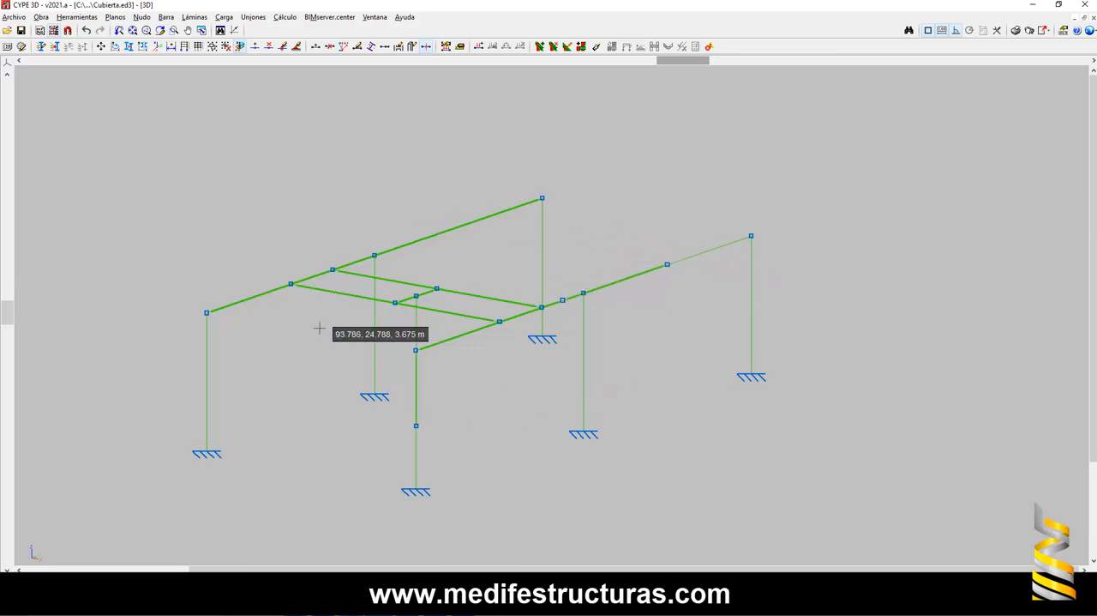
scroll(416, 347, up, 3)
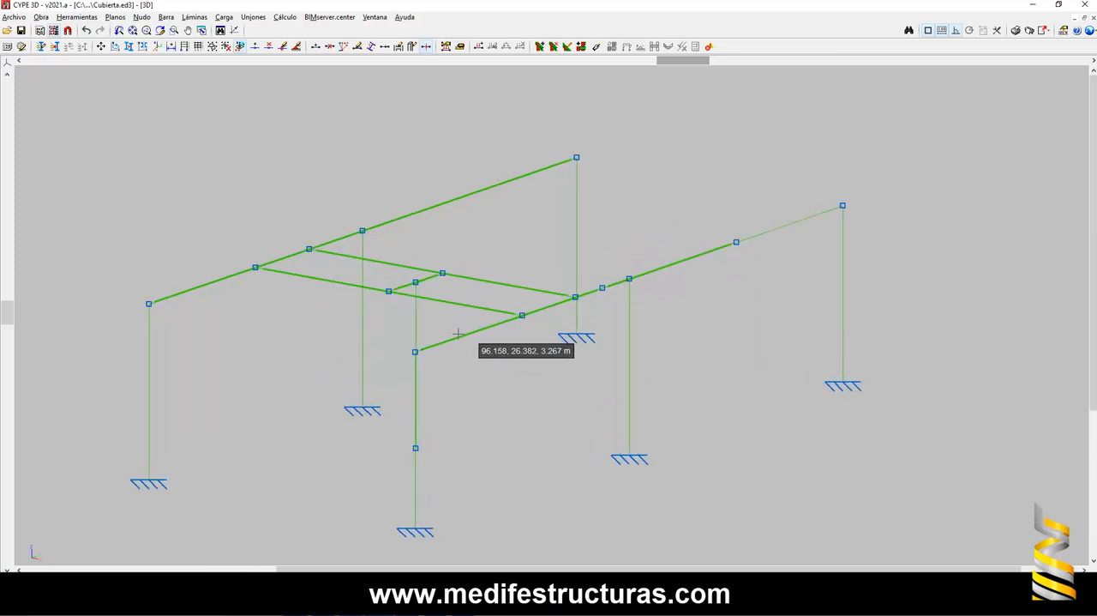
scroll(532, 316, down, 5)
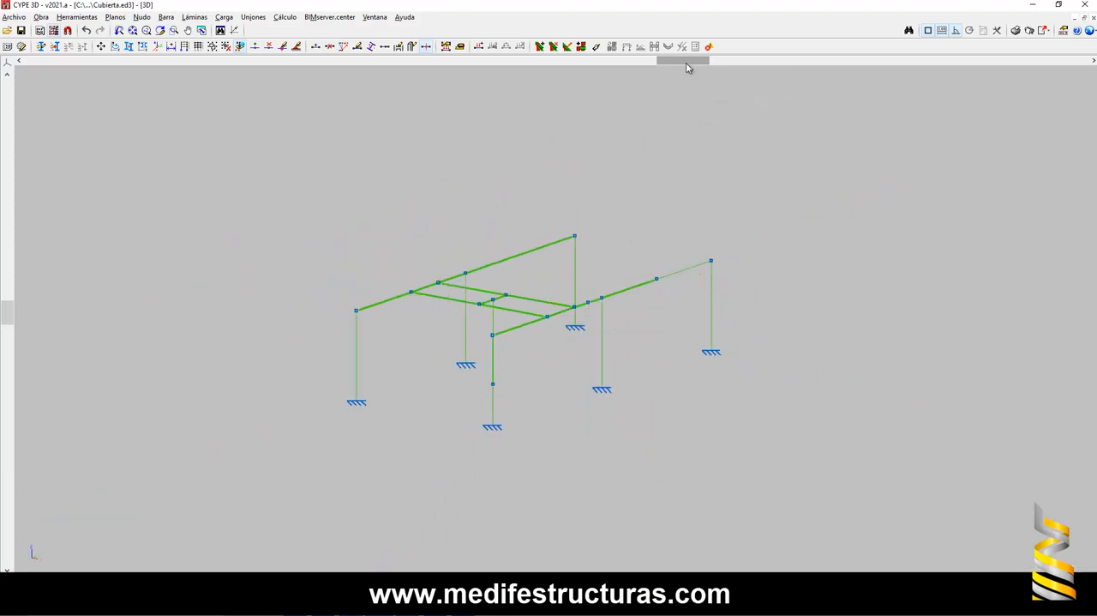
scroll(588, 326, up, 3)
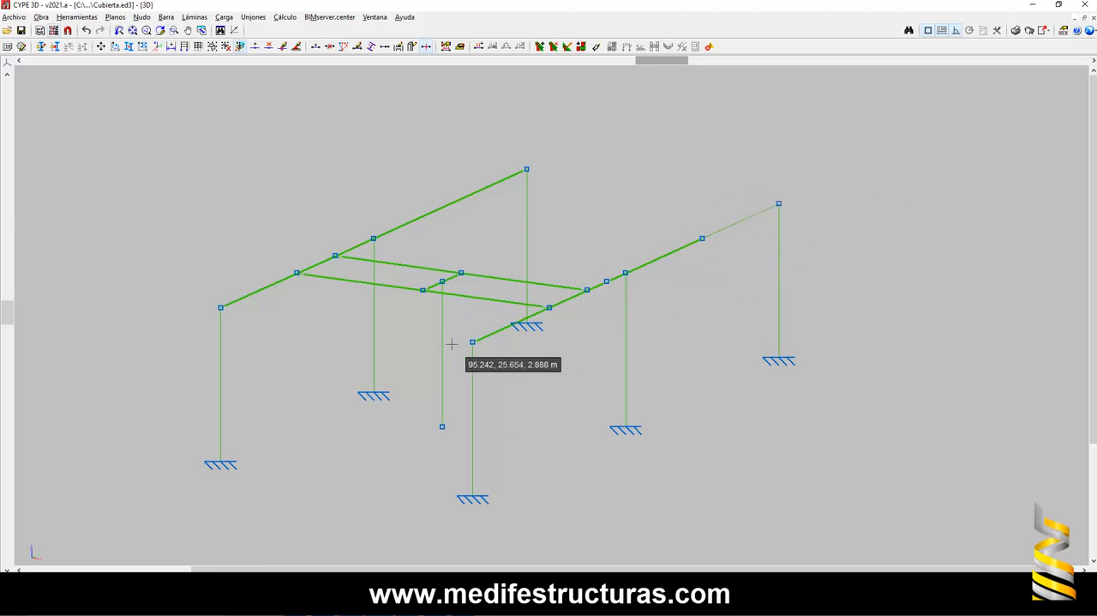
scroll(425, 342, down, 2)
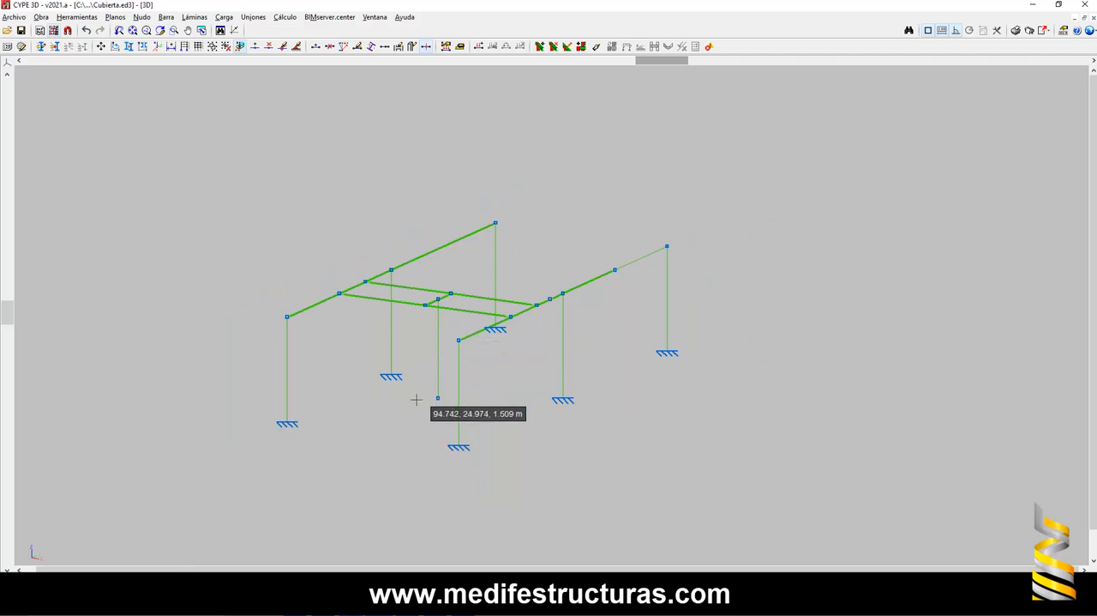
middle_drag(406, 411, 487, 391)
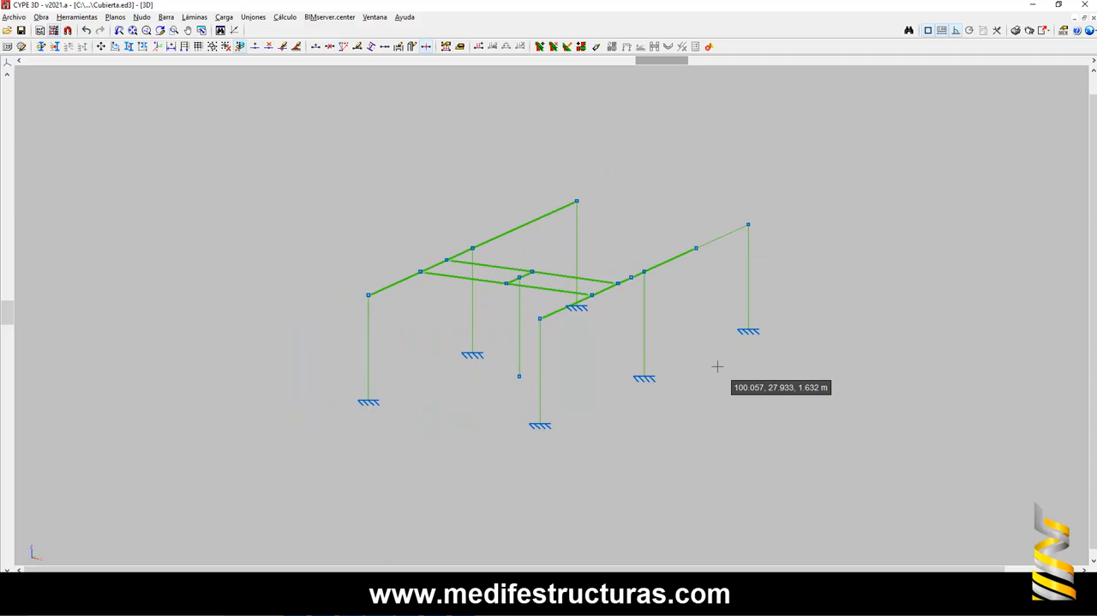
scroll(607, 282, up, 1)
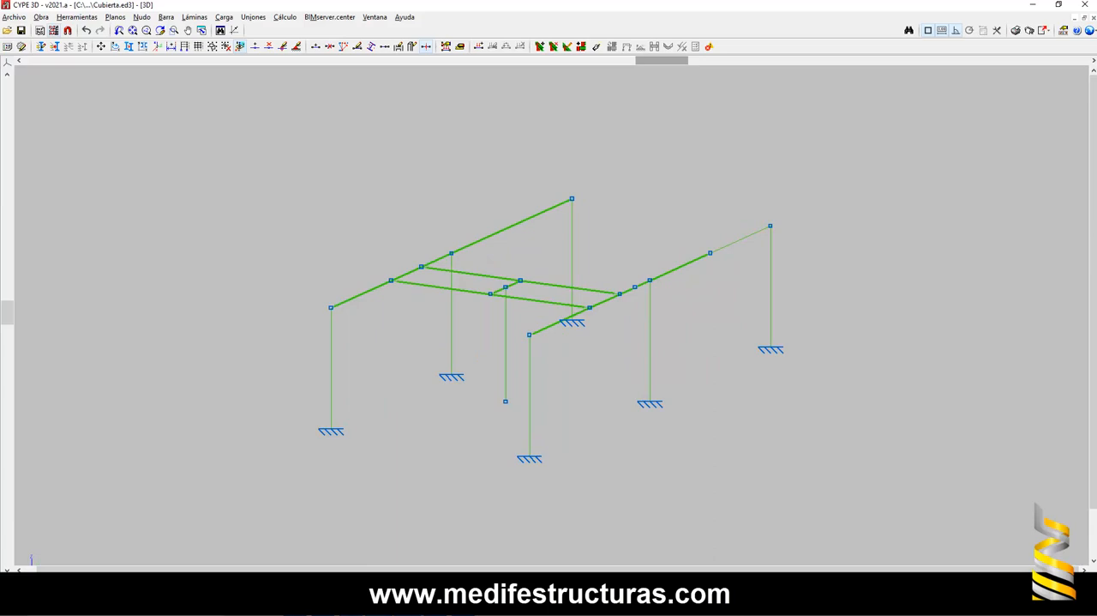
- Switch to the browser and examine the bolted girder splice and column support in the photo "Union viga carrilera columna 5"
mouse_move(409, 605)
click(410, 576)
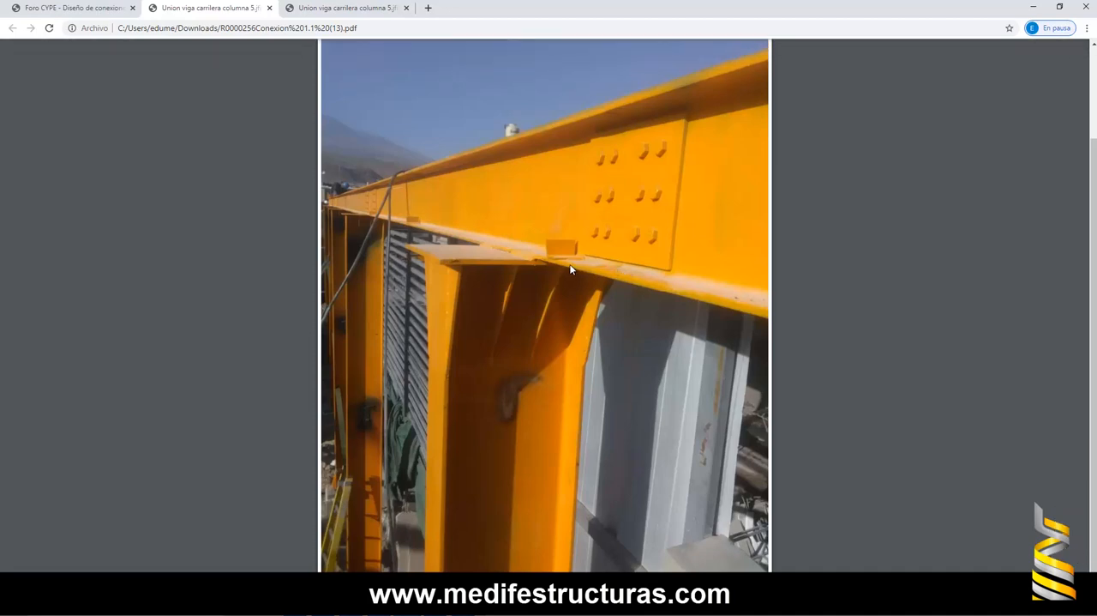
scroll(550, 302, up, 1)
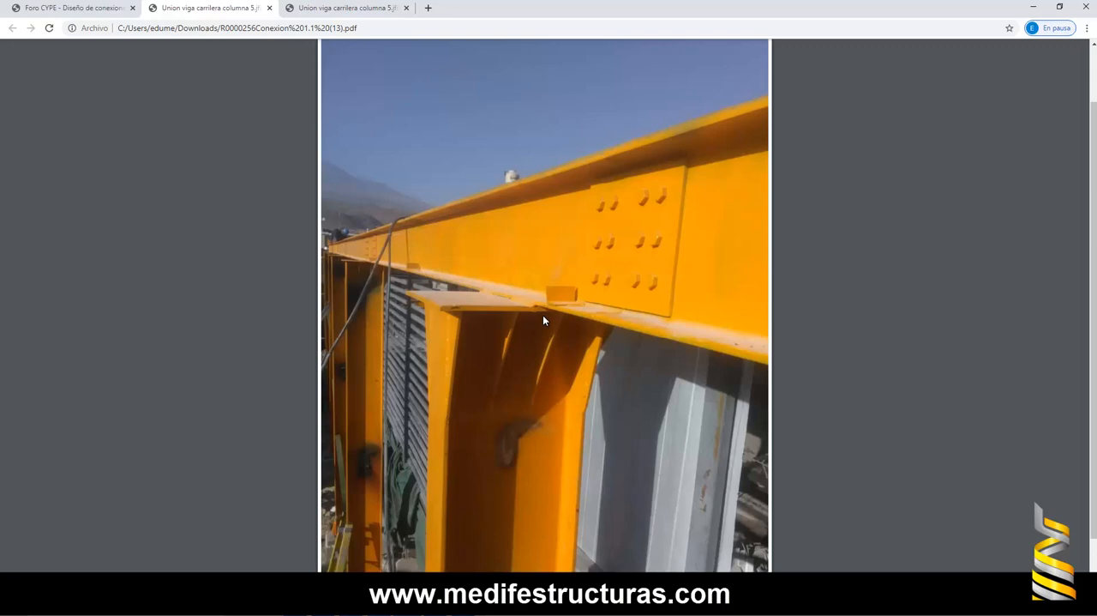
scroll(573, 318, down, 1)
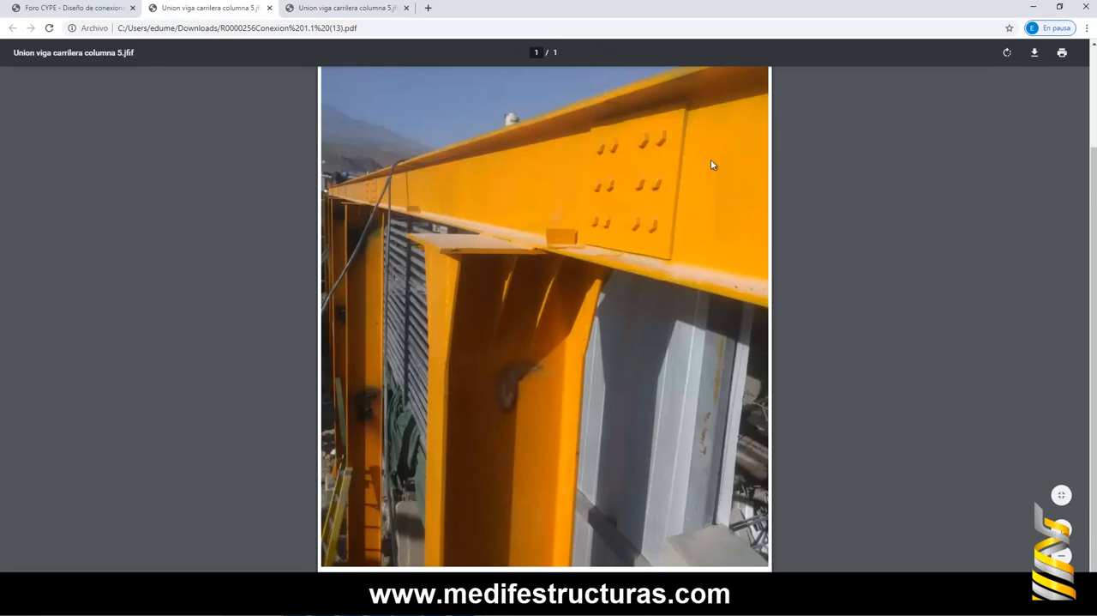
click(1033, 6)
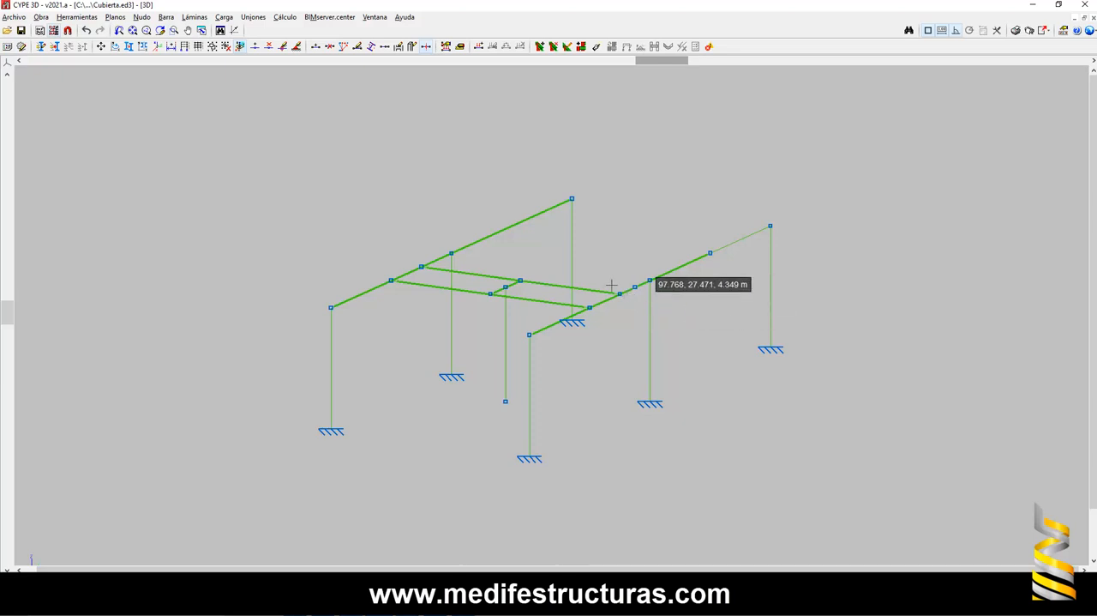
scroll(641, 282, up, 1)
scroll(643, 278, up, 1)
scroll(672, 264, up, 1)
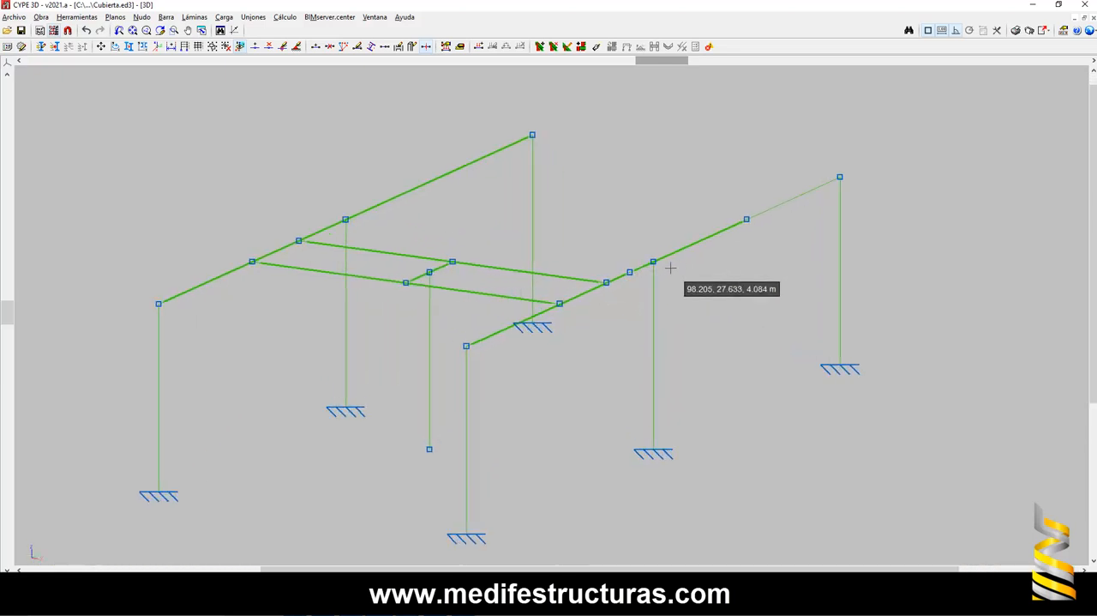
scroll(681, 257, down, 2)
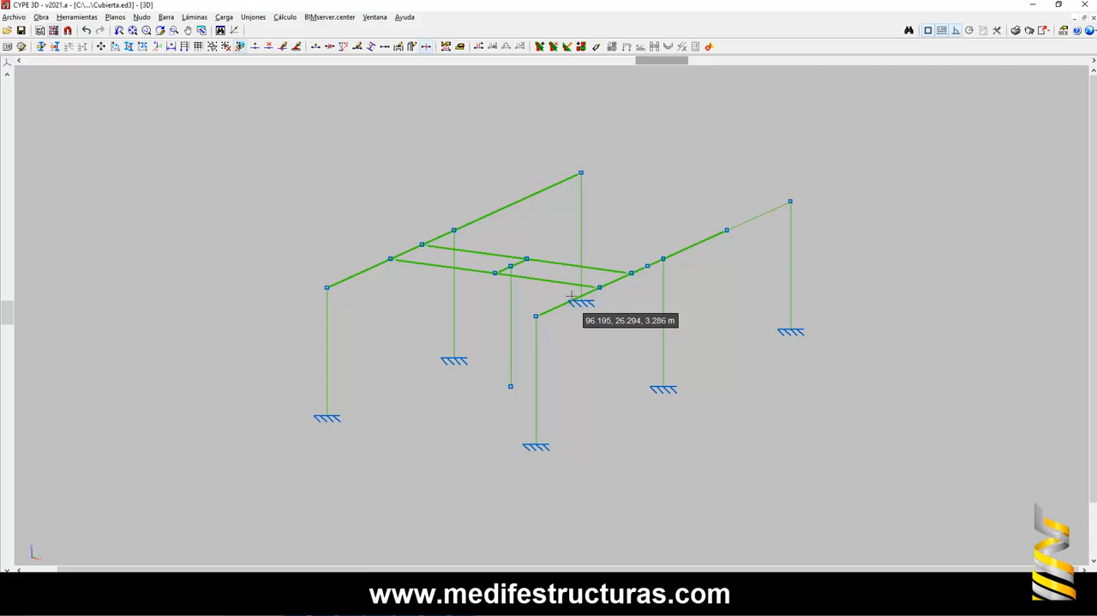
click(511, 606)
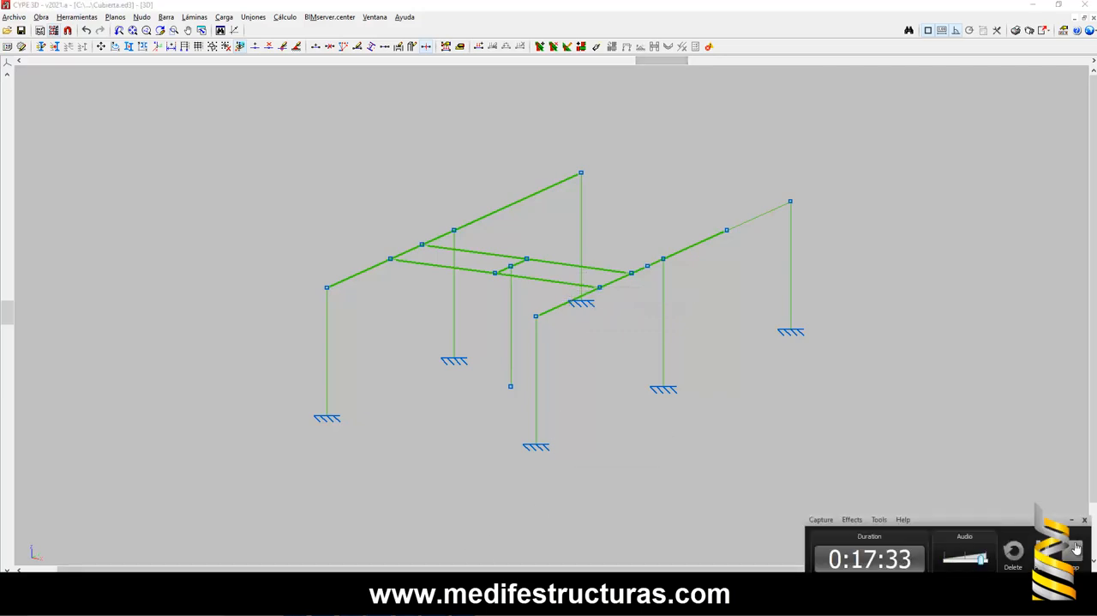